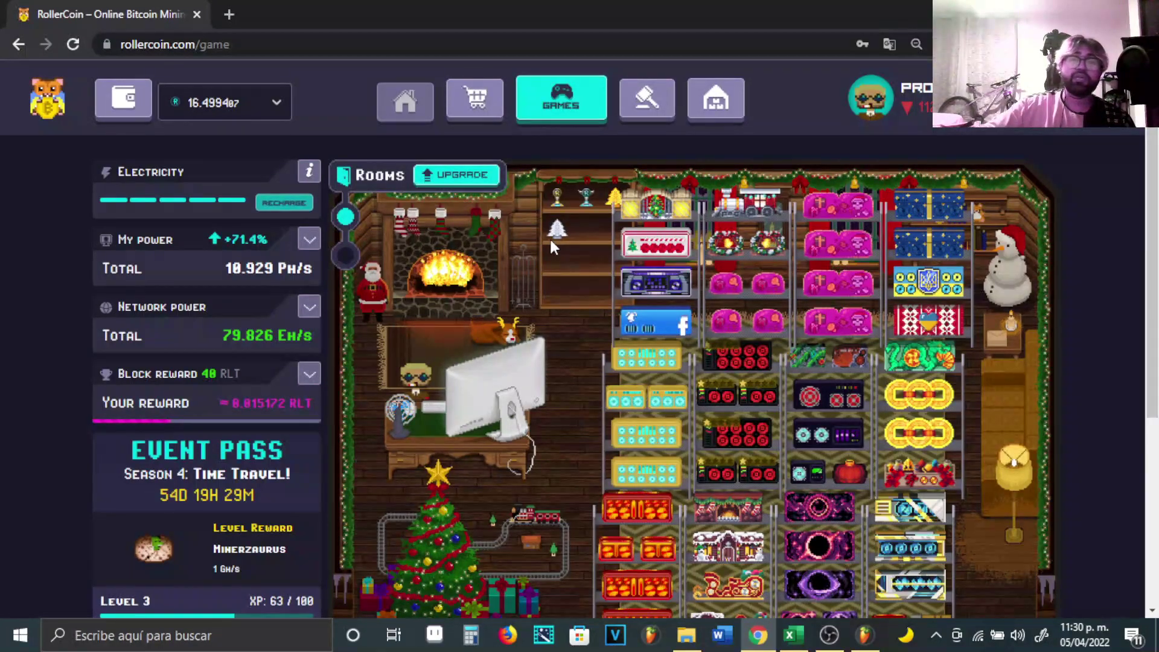
{"action": "scroll", "coordinate": [547, 250], "scroll_direction": "down", "scroll_amount": 3}
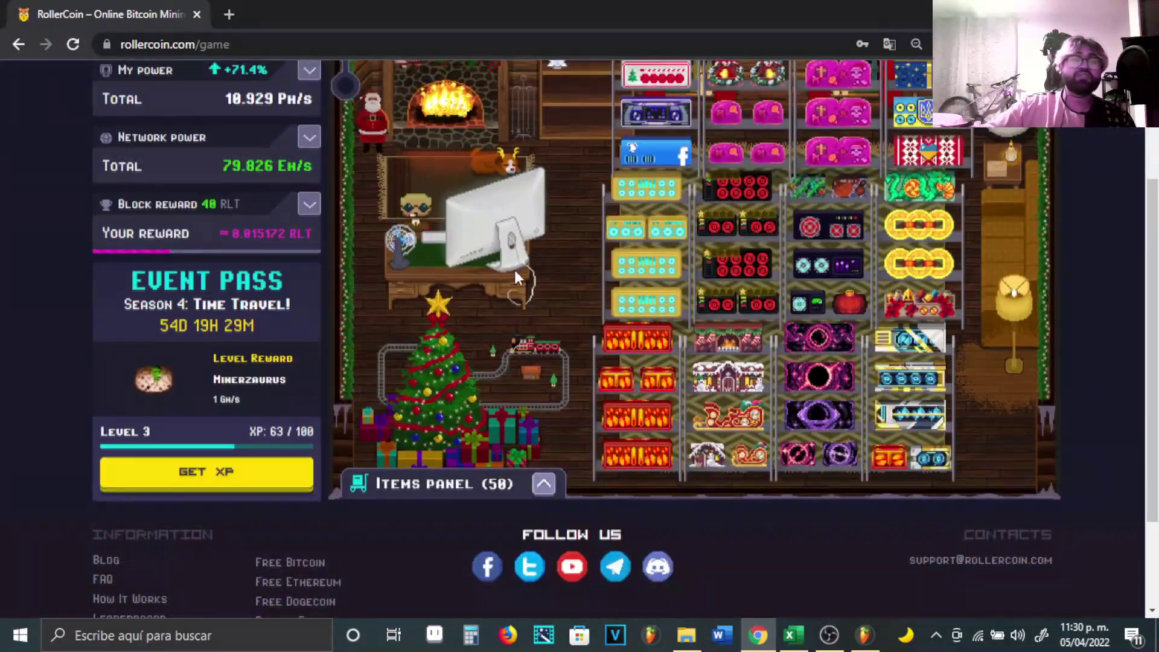
{"action": "scroll", "coordinate": [531, 272], "scroll_direction": "up", "scroll_amount": 3}
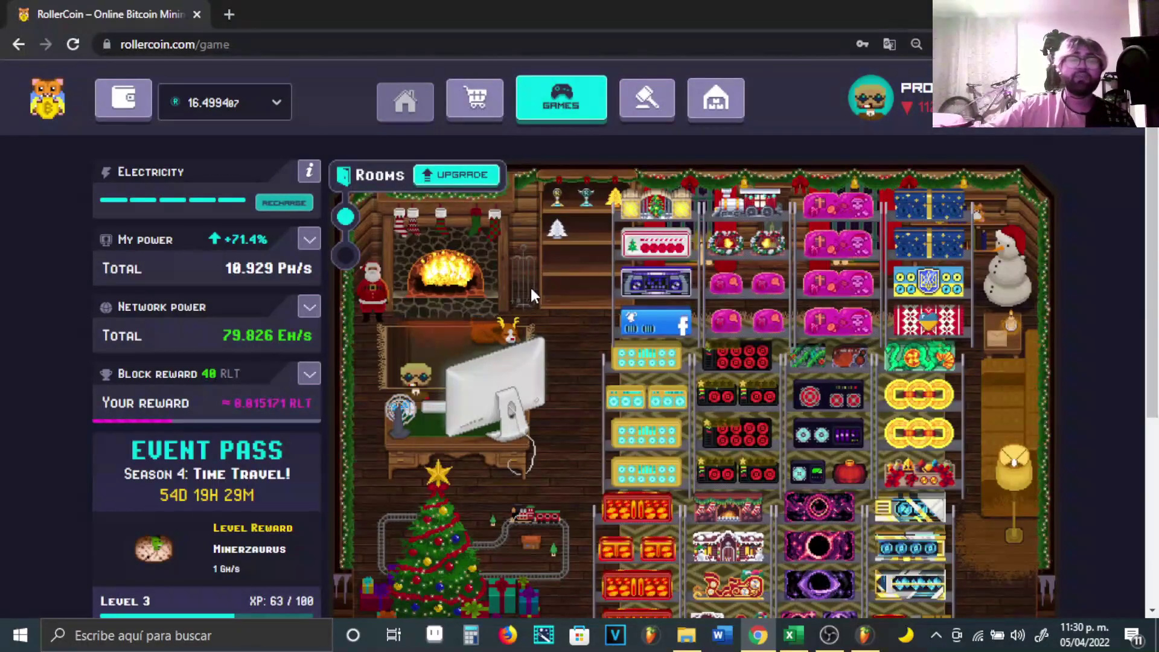
{"action": "scroll", "coordinate": [568, 338], "scroll_direction": "down", "scroll_amount": 2}
{"action": "scroll", "coordinate": [566, 341], "scroll_direction": "down", "scroll_amount": 2}
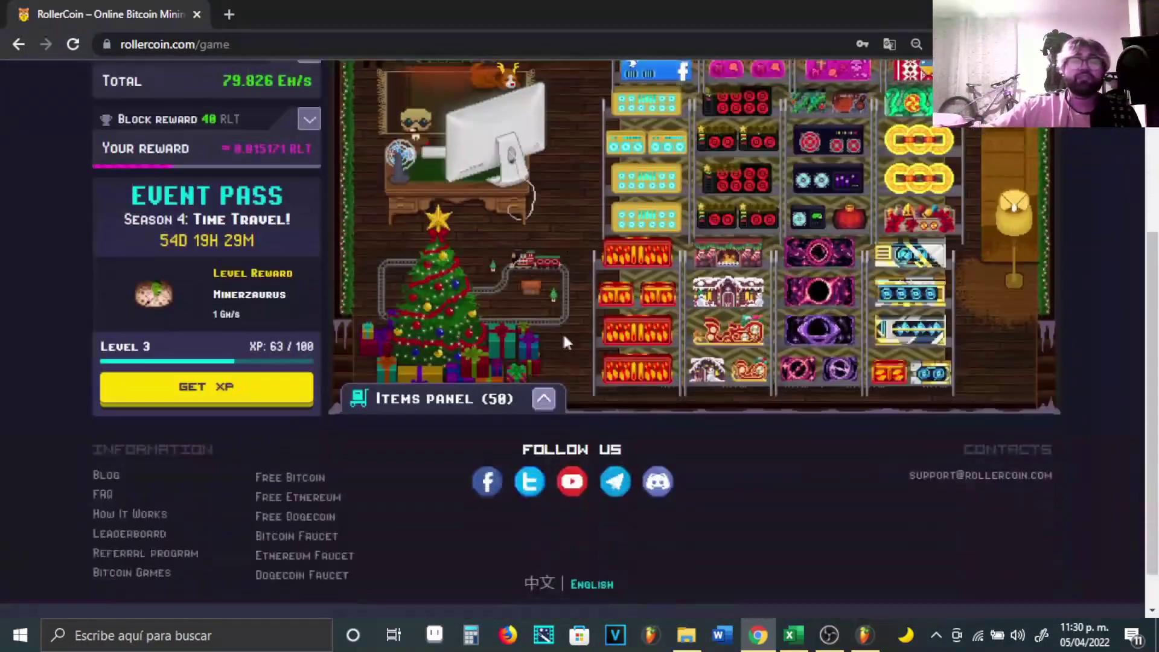
{"action": "scroll", "coordinate": [564, 332], "scroll_direction": "up", "scroll_amount": 5}
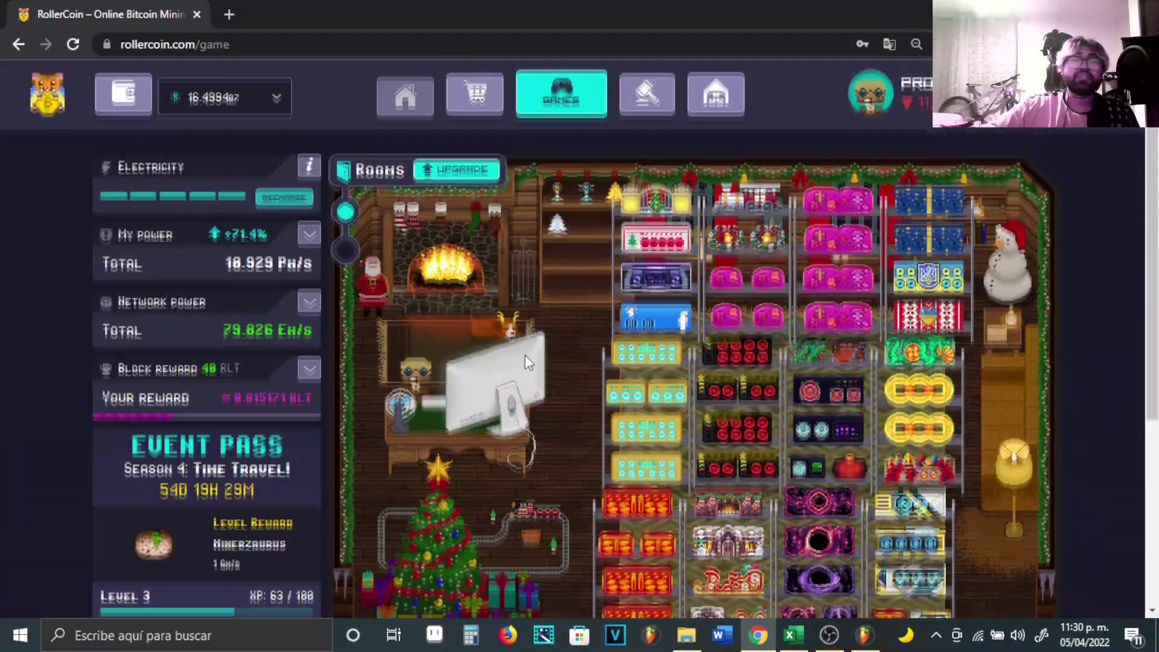
Open the Season 4 Event Pass page through the Get XP offer and review the Premium and Upgrade purchase options and the reward track.
{"action": "scroll", "coordinate": [523, 355], "scroll_direction": "down", "scroll_amount": 3}
{"action": "left_click", "coordinate": [249, 481]}
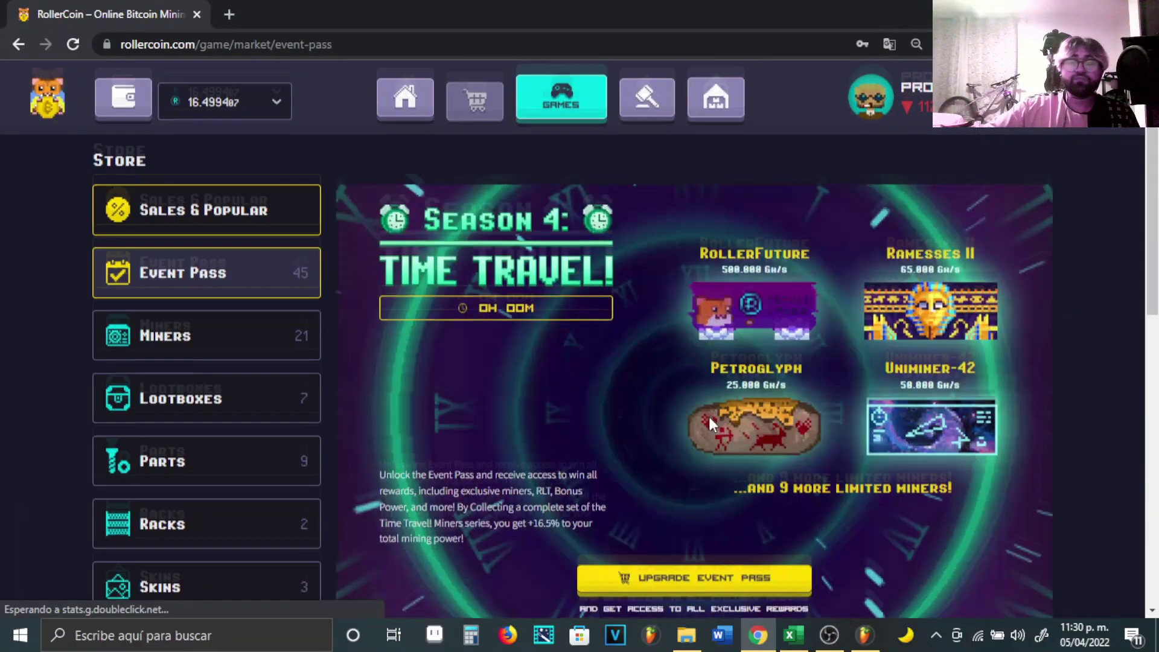
{"action": "scroll", "coordinate": [706, 411], "scroll_direction": "down", "scroll_amount": 3}
{"action": "left_click", "coordinate": [701, 407]}
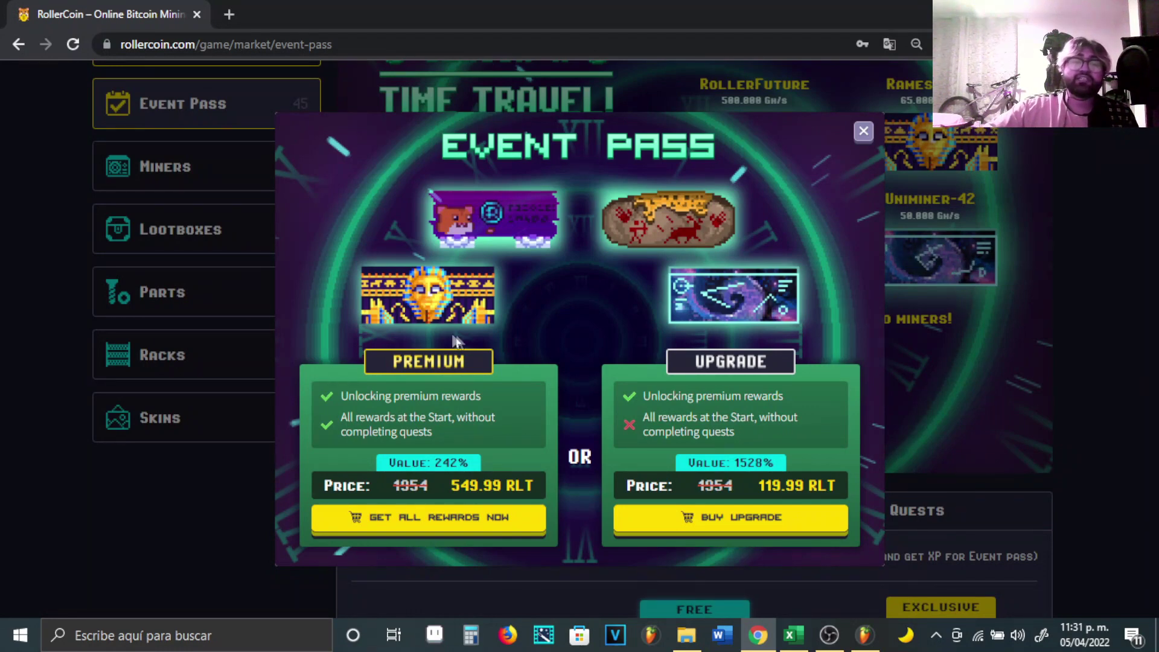
{"action": "left_click", "coordinate": [863, 133]}
{"action": "scroll", "coordinate": [739, 263], "scroll_direction": "down", "scroll_amount": 3}
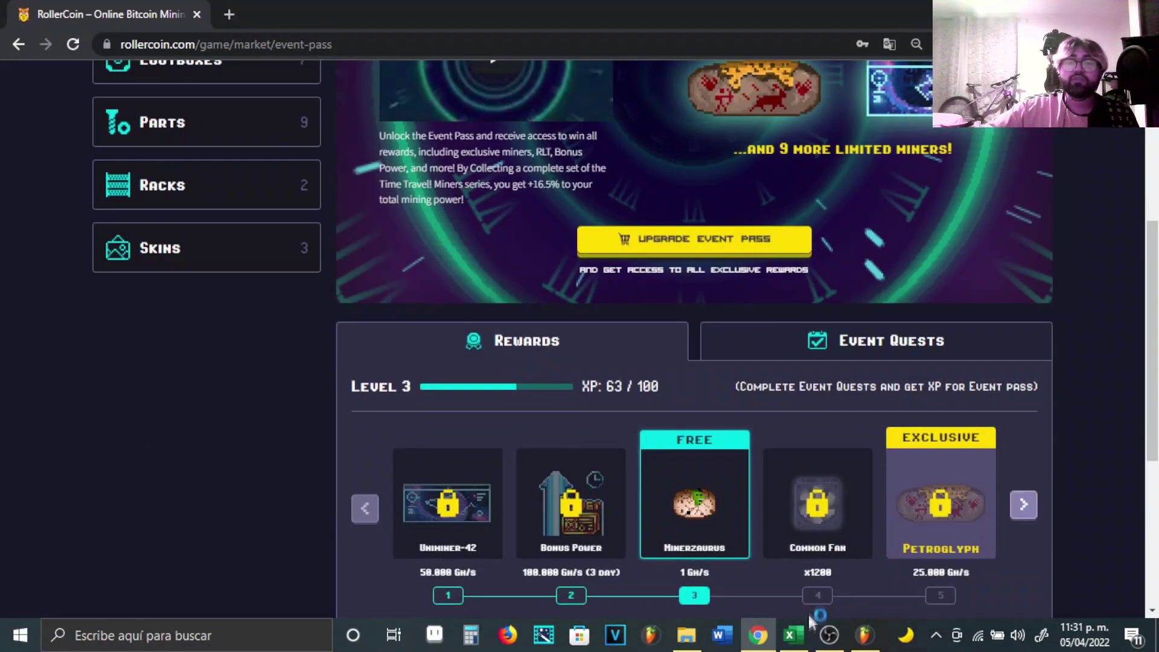
Switch to the Excel workbook "temporada 4 rentabilidad" and look over the whole profitability sheet from the miner table to the closing calculations.
{"action": "left_click", "coordinate": [798, 638]}
{"action": "scroll", "coordinate": [465, 356], "scroll_direction": "down", "scroll_amount": 1}
{"action": "scroll", "coordinate": [480, 351], "scroll_direction": "up", "scroll_amount": 1}
{"action": "scroll", "coordinate": [480, 350], "scroll_direction": "down", "scroll_amount": 14}
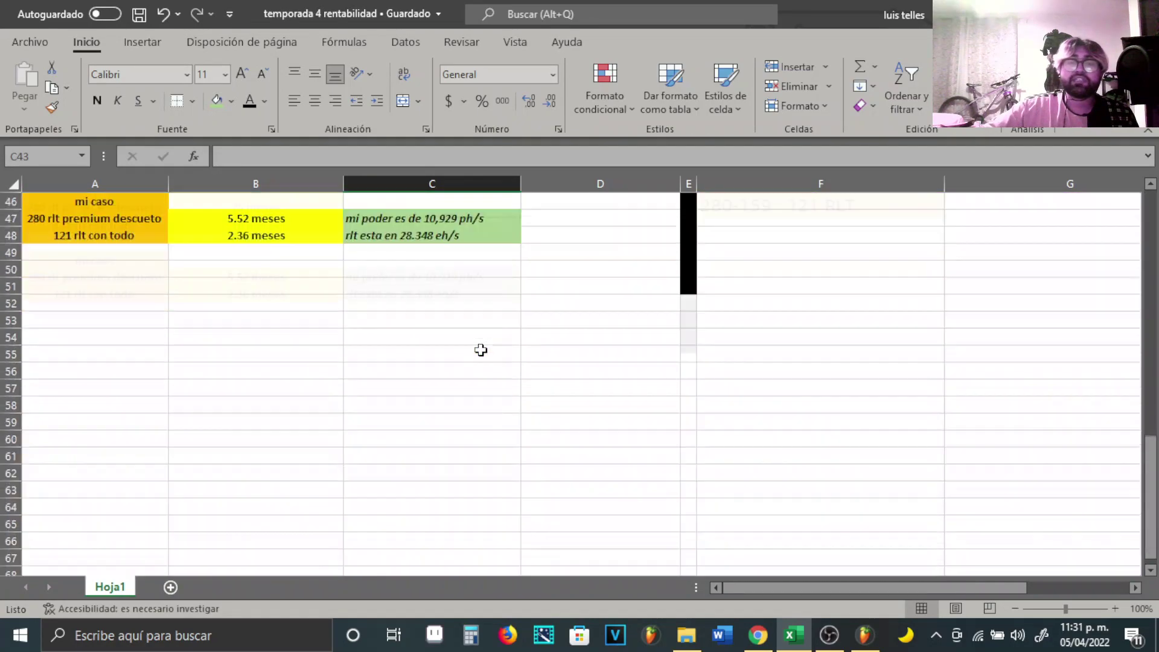
{"action": "scroll", "coordinate": [481, 350], "scroll_direction": "up", "scroll_amount": 5}
{"action": "scroll", "coordinate": [481, 350], "scroll_direction": "up", "scroll_amount": 9}
{"action": "scroll", "coordinate": [481, 350], "scroll_direction": "down", "scroll_amount": 3}
{"action": "scroll", "coordinate": [481, 350], "scroll_direction": "up", "scroll_amount": 3}
{"action": "scroll", "coordinate": [481, 350], "scroll_direction": "down", "scroll_amount": 1}
{"action": "scroll", "coordinate": [591, 356], "scroll_direction": "up", "scroll_amount": 1}
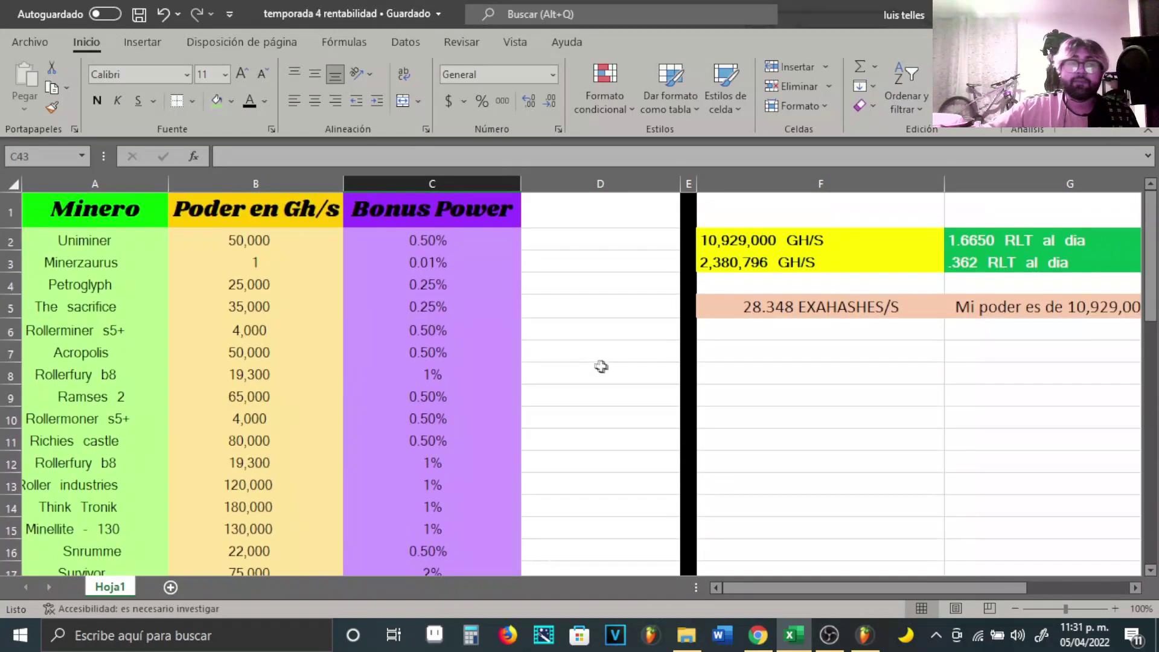
Review the miner table's column headings Minero, Poder en Gh/s and Bonus Power.
{"action": "left_click", "coordinate": [92, 210]}
{"action": "left_click", "coordinate": [238, 220]}
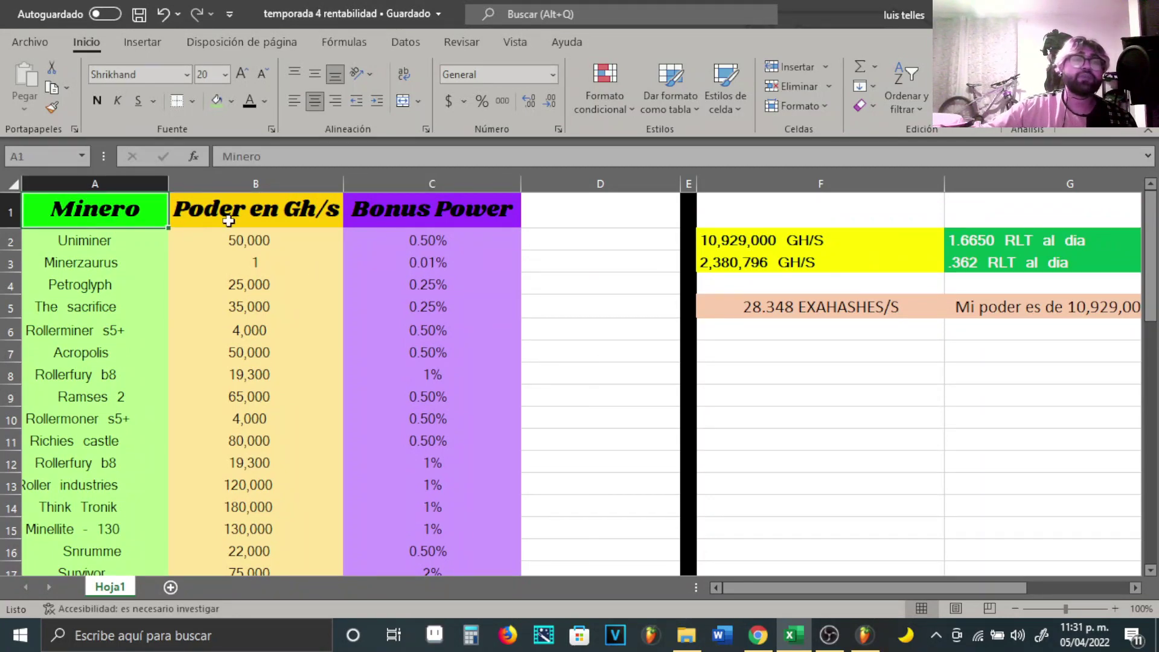
{"action": "left_click", "coordinate": [393, 210]}
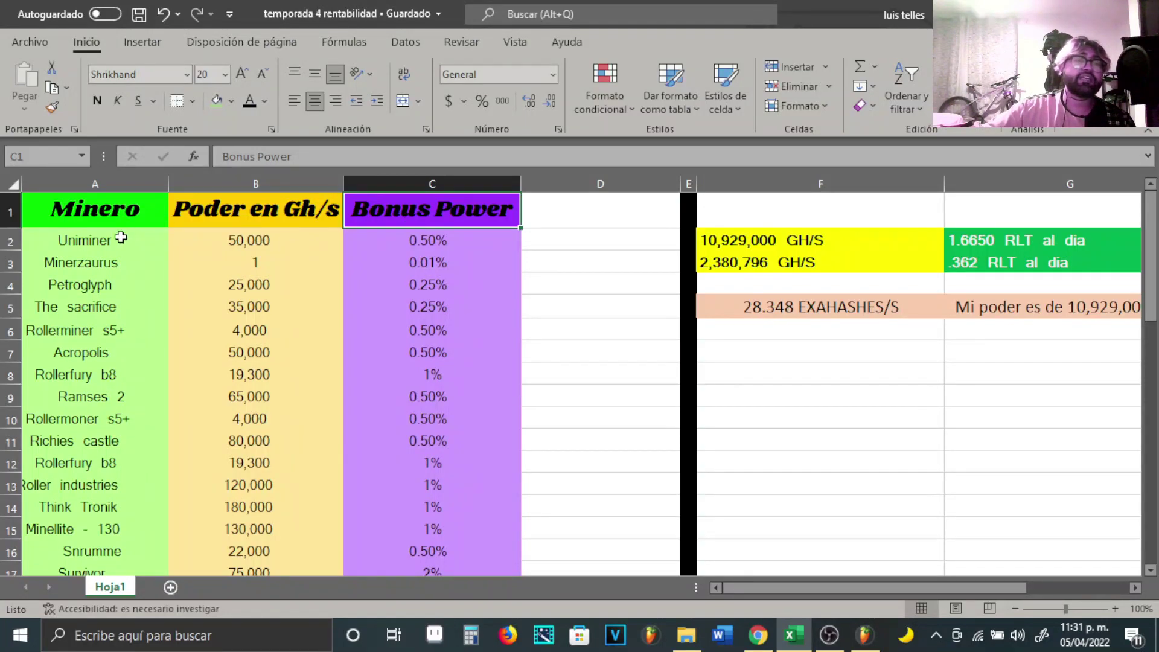
{"action": "scroll", "coordinate": [121, 235], "scroll_direction": "down", "scroll_amount": 1}
{"action": "scroll", "coordinate": [135, 229], "scroll_direction": "up", "scroll_amount": 1}
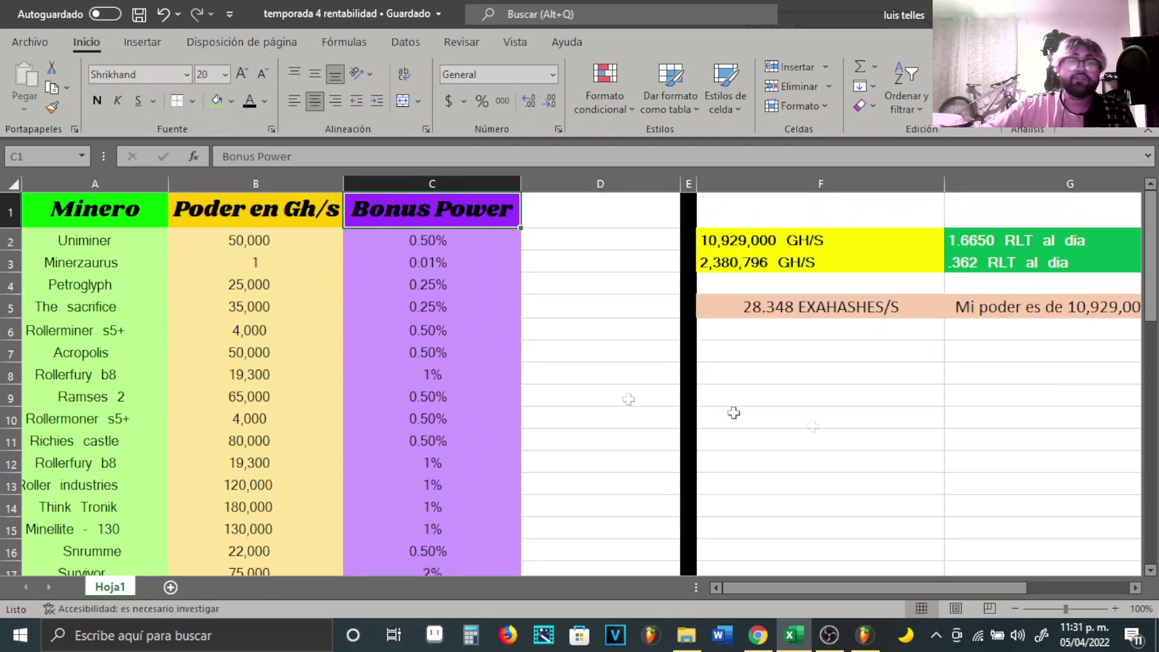
{"action": "mouse_move", "coordinate": [1150, 260]}
{"action": "left_mouse_down"}
{"action": "mouse_move", "coordinate": [1150, 305]}
{"action": "mouse_move", "coordinate": [1150, 265]}
{"action": "left_mouse_up"}
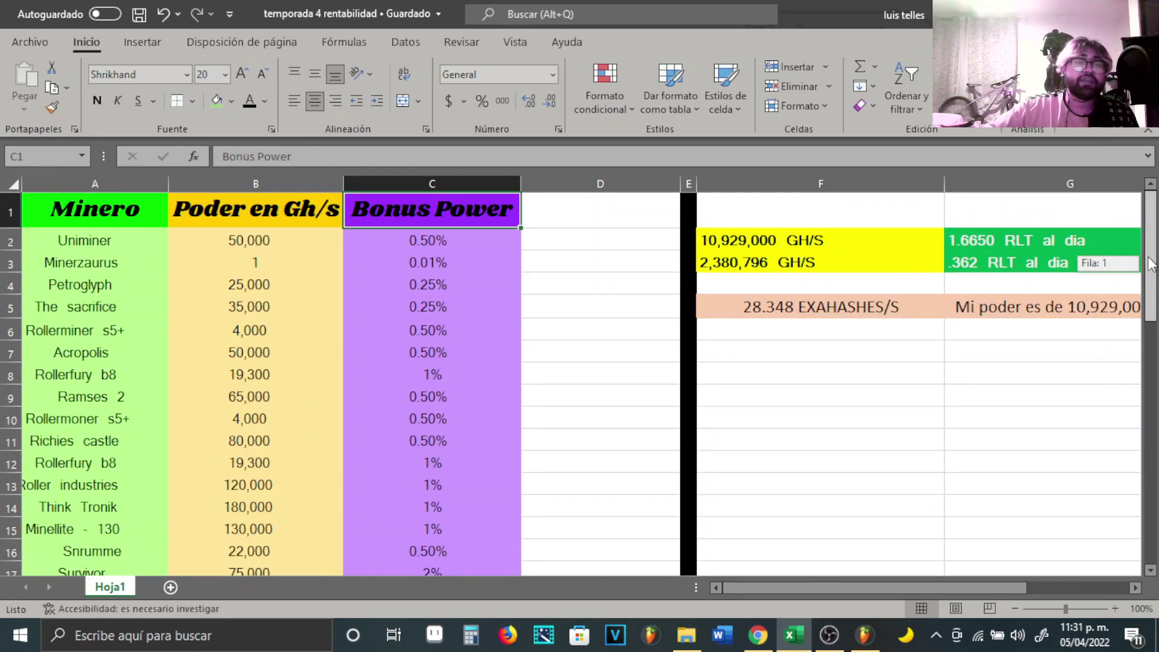
{"action": "mouse_move", "coordinate": [1149, 264]}
{"action": "left_mouse_down"}
{"action": "mouse_move", "coordinate": [1156, 321]}
{"action": "mouse_move", "coordinate": [1148, 263]}
{"action": "left_mouse_up"}
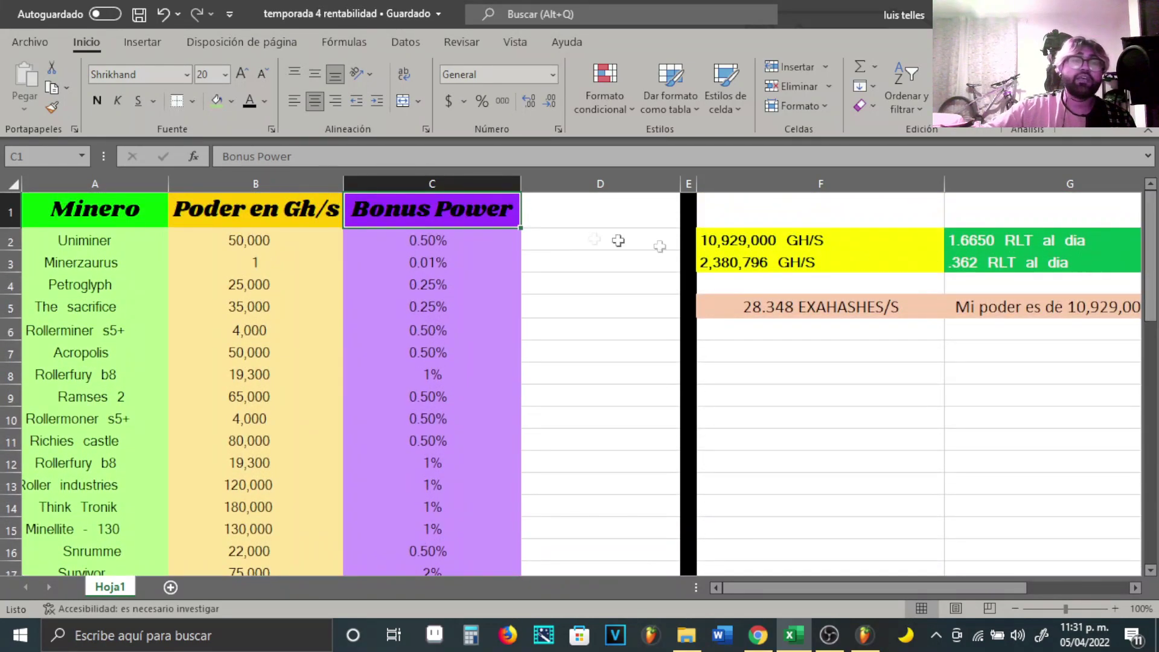
Examine the Bonus Power entries for Uniminer, Minerzaurus and Petroglyph, and look through the rest of the miner list.
{"action": "left_click", "coordinate": [424, 235]}
{"action": "left_click", "coordinate": [408, 264]}
{"action": "left_click", "coordinate": [409, 281]}
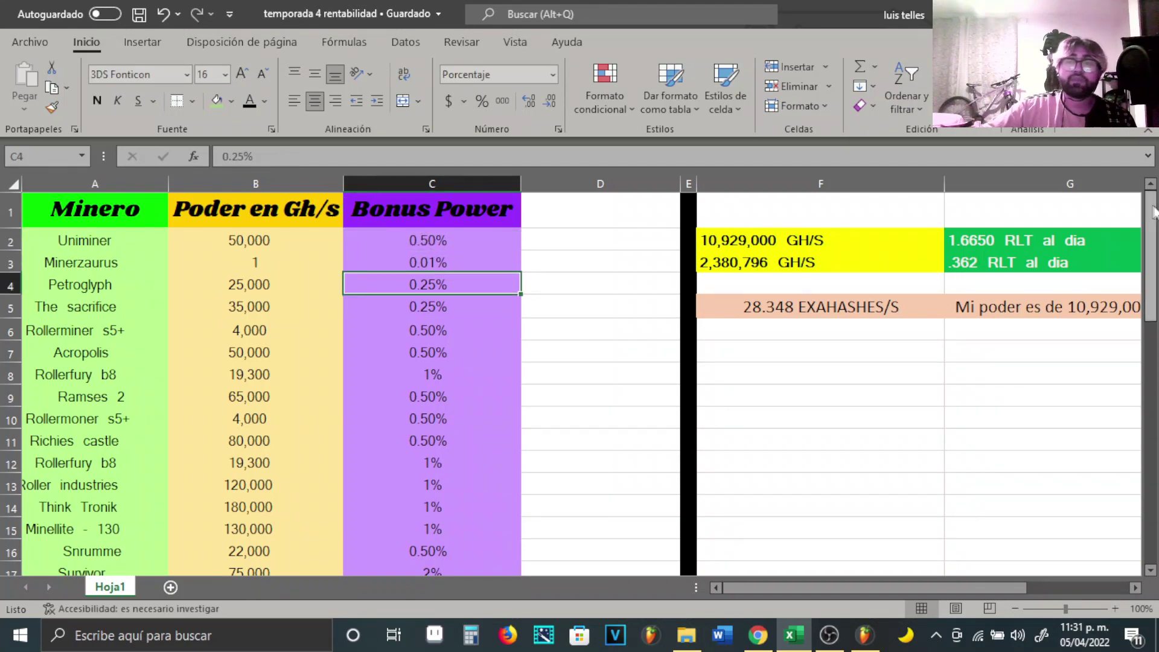
{"action": "left_click_drag", "start_coordinate": [1153, 215], "coordinate": [1151, 274]}
{"action": "scroll", "coordinate": [242, 300], "scroll_direction": "up", "scroll_amount": 3}
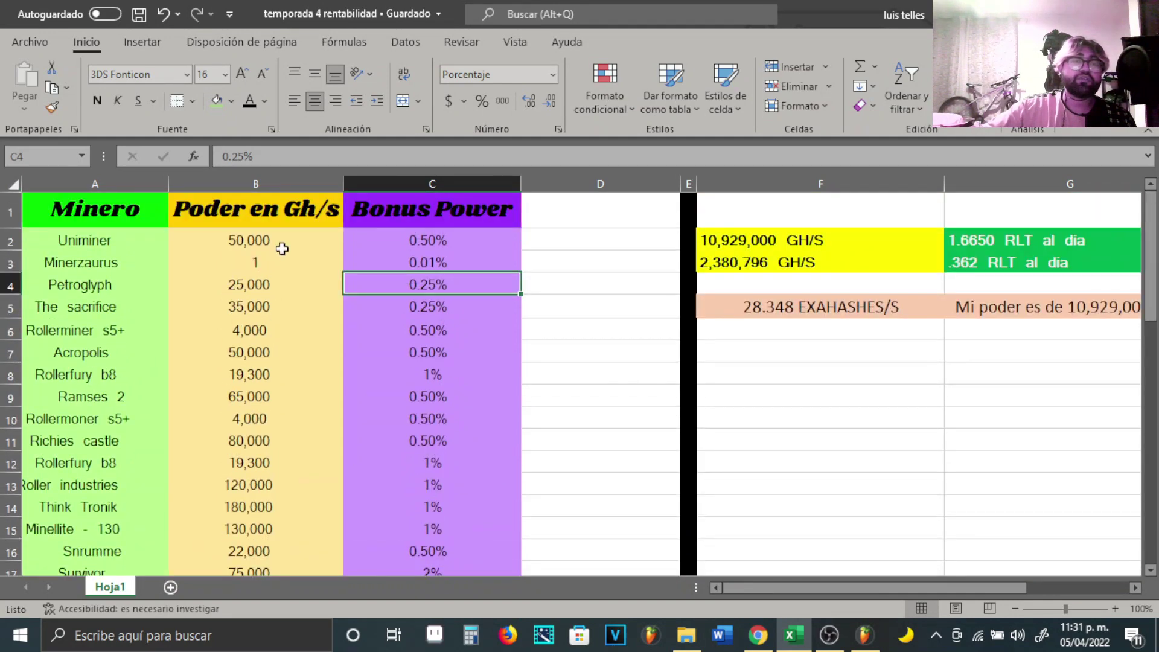
{"action": "scroll", "coordinate": [281, 249], "scroll_direction": "down", "scroll_amount": 3}
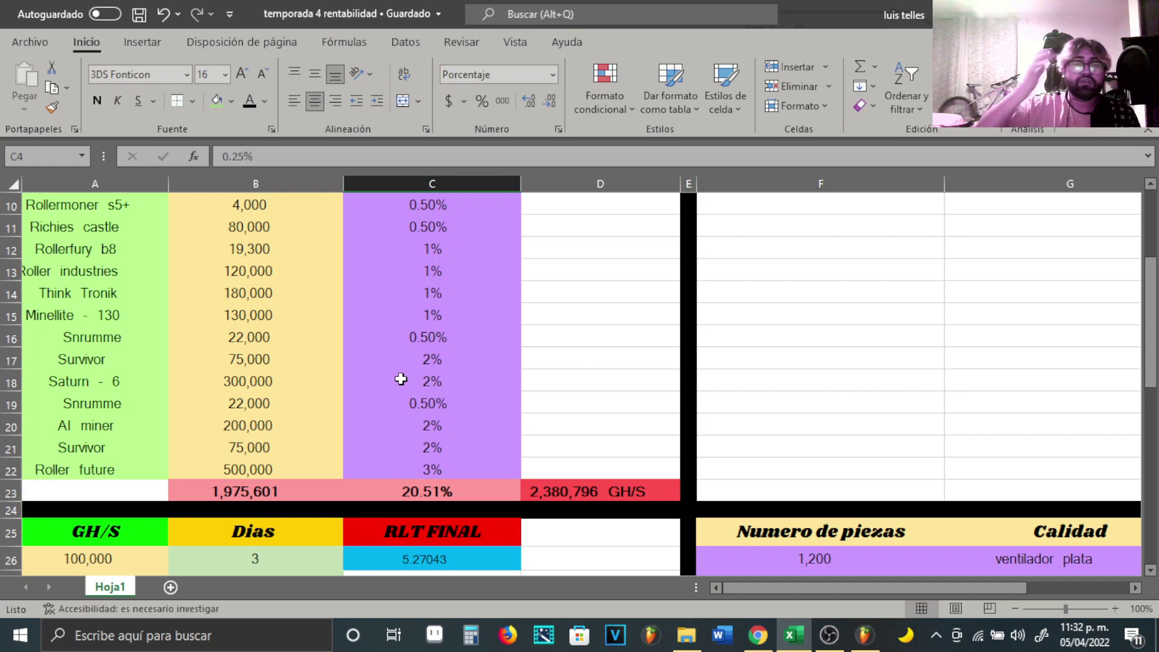
{"action": "scroll", "coordinate": [338, 378], "scroll_direction": "up", "scroll_amount": 3}
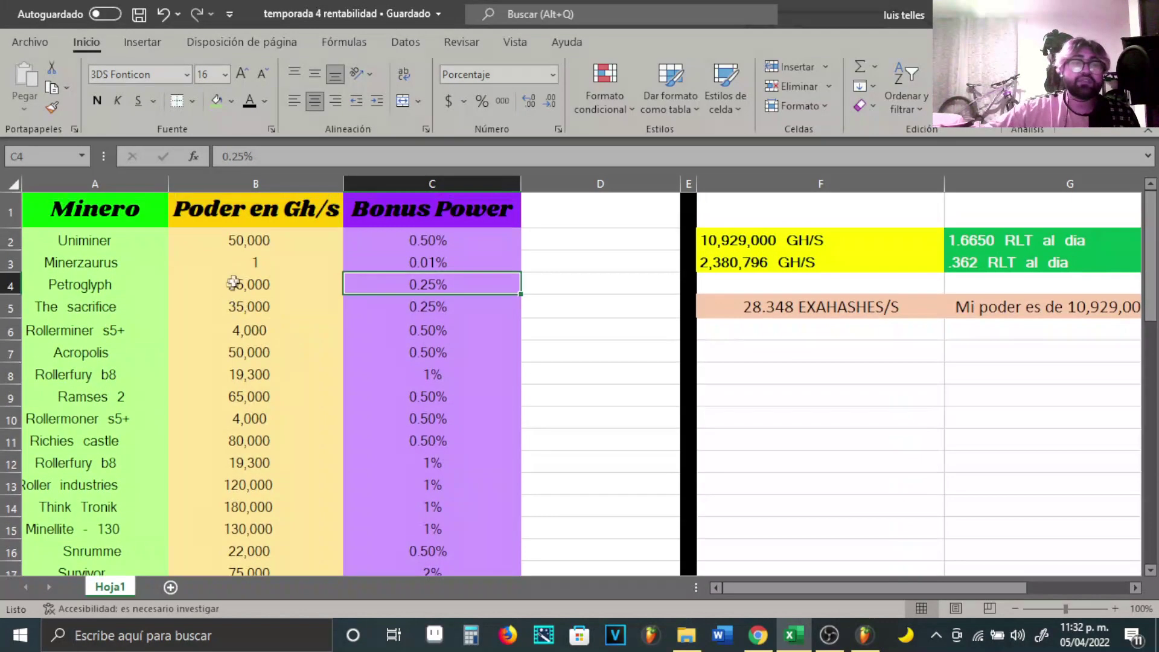
Examine the Poder en Gh/s values of the first three miners and their column total in B23.
{"action": "left_click", "coordinate": [240, 243]}
{"action": "left_click", "coordinate": [241, 261]}
{"action": "left_click", "coordinate": [241, 285]}
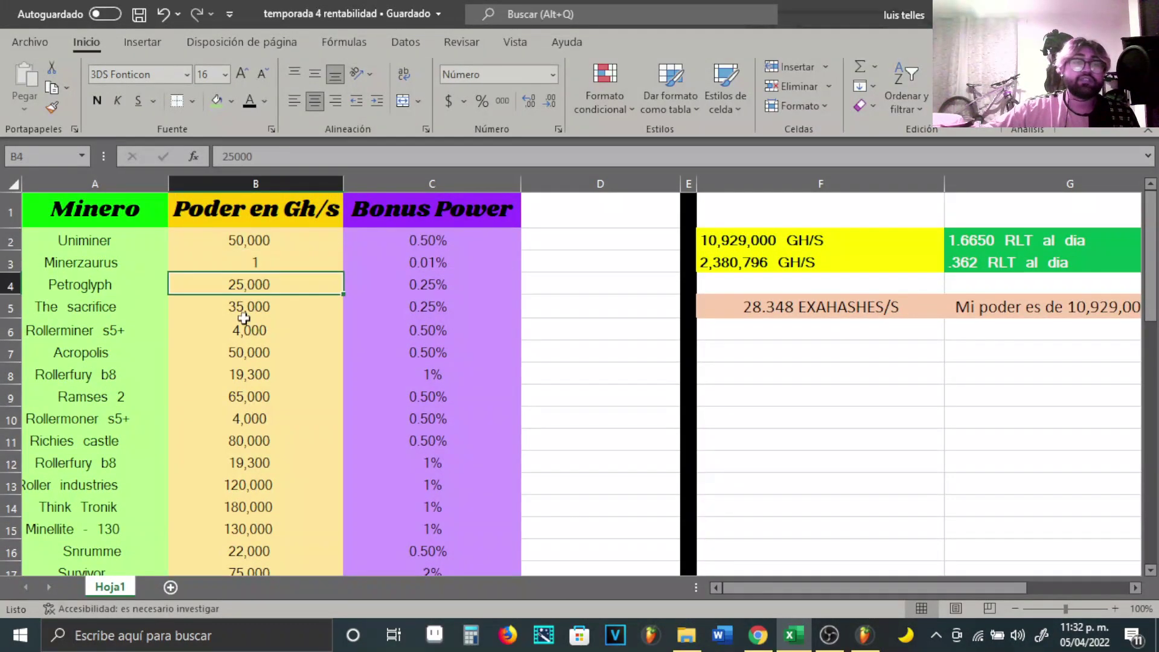
{"action": "scroll", "coordinate": [242, 314], "scroll_direction": "down", "scroll_amount": 2}
{"action": "scroll", "coordinate": [243, 328], "scroll_direction": "down", "scroll_amount": 2}
{"action": "left_click", "coordinate": [260, 426]}
{"action": "scroll", "coordinate": [261, 426], "scroll_direction": "up", "scroll_amount": 4}
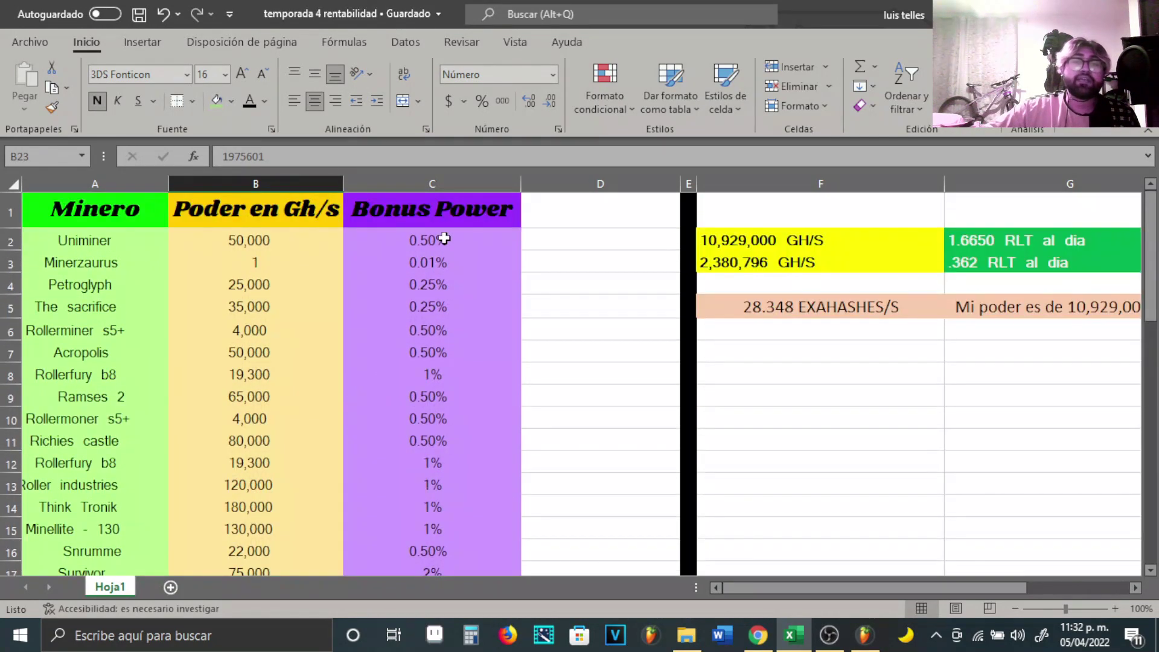
Check Bonus Power percentages along the miner list, and compare Uniminer's power and bonus with Minerzaurus's power.
{"action": "left_click", "coordinate": [444, 239]}
{"action": "scroll", "coordinate": [444, 240], "scroll_direction": "down", "scroll_amount": 3}
{"action": "left_click", "coordinate": [429, 467]}
{"action": "left_click", "coordinate": [433, 401]}
{"action": "left_click", "coordinate": [425, 327]}
{"action": "scroll", "coordinate": [425, 328], "scroll_direction": "up", "scroll_amount": 3}
{"action": "left_click", "coordinate": [265, 263]}
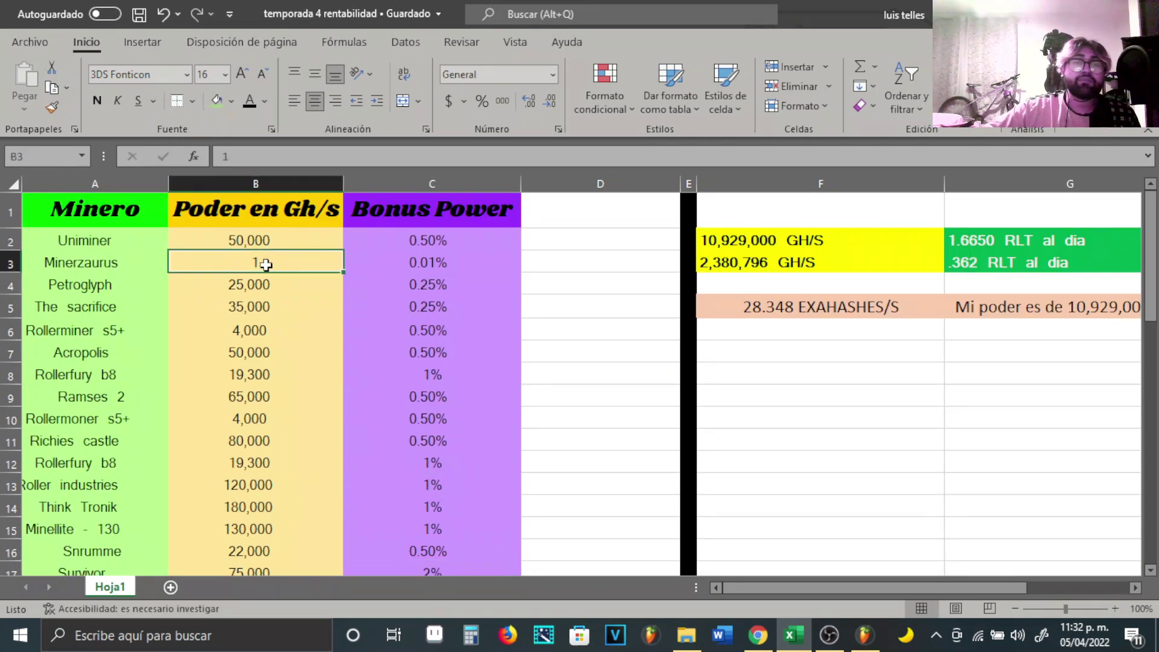
{"action": "left_click", "coordinate": [250, 242]}
{"action": "left_click", "coordinate": [389, 243]}
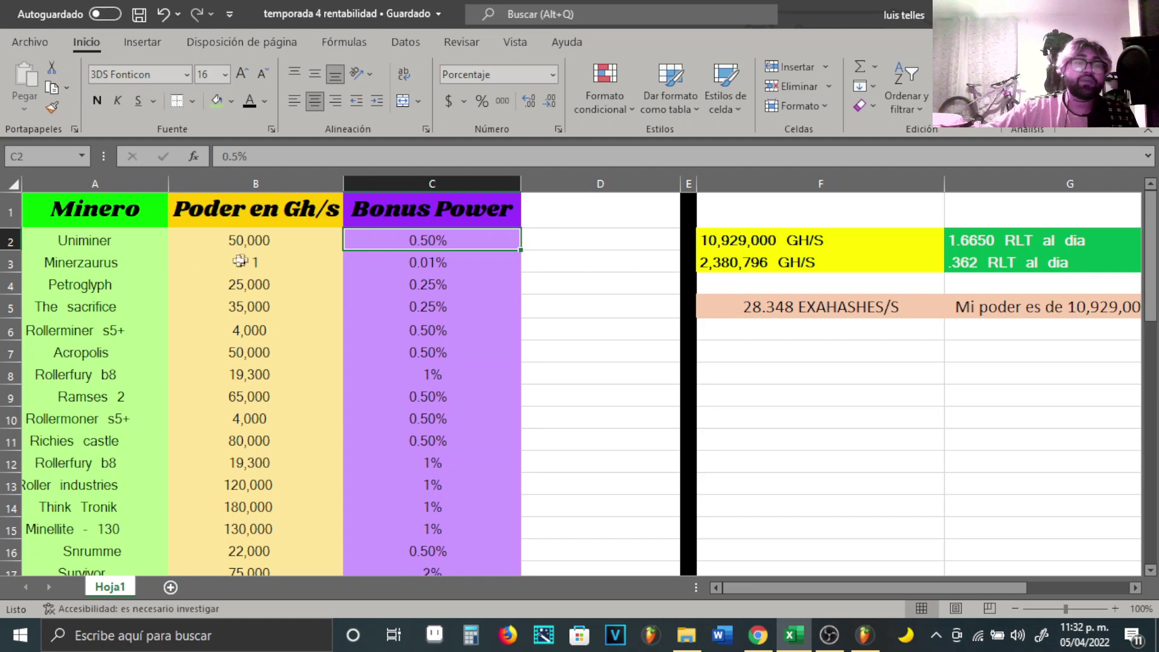
Examine the totals in row 23, comparing the summed power, the summed bonus and the resulting GH/S value in D23.
{"action": "scroll", "coordinate": [245, 261], "scroll_direction": "down", "scroll_amount": 3}
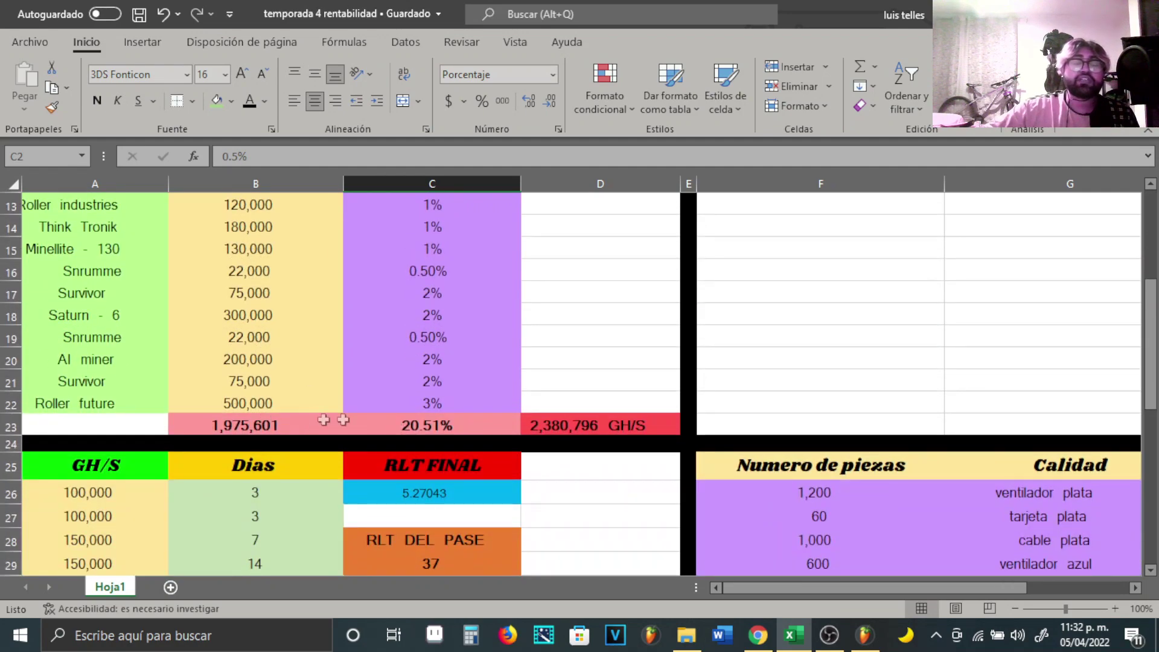
{"action": "left_click", "coordinate": [330, 420]}
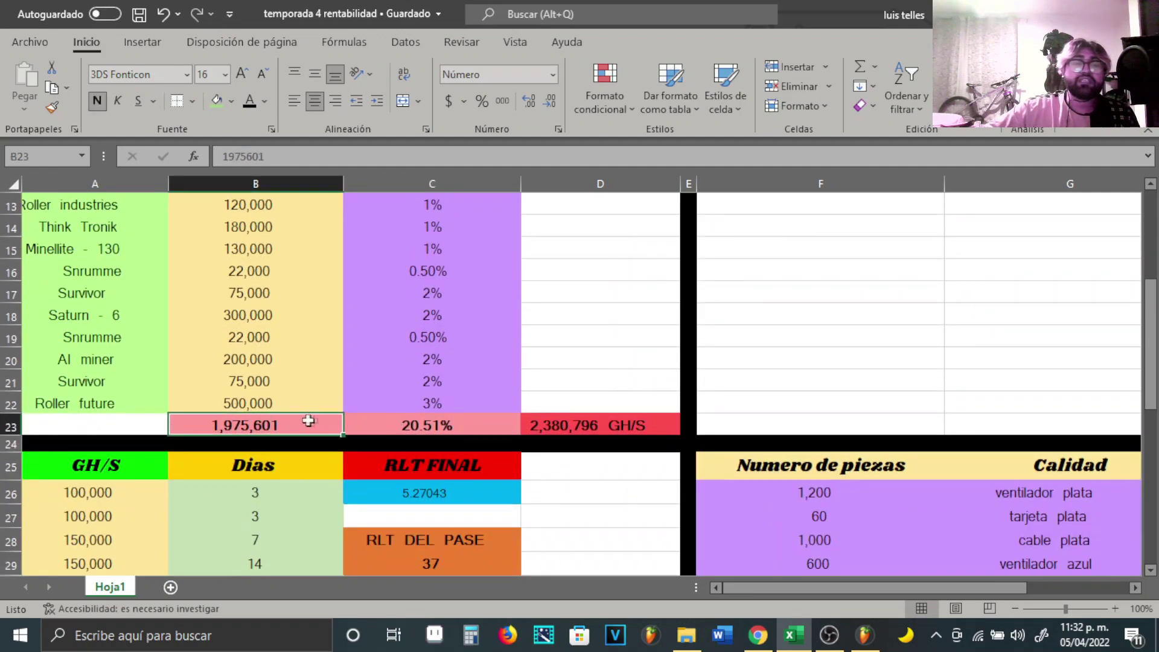
{"action": "left_click", "coordinate": [410, 422]}
{"action": "scroll", "coordinate": [507, 332], "scroll_direction": "up", "scroll_amount": 2}
{"action": "scroll", "coordinate": [499, 329], "scroll_direction": "down", "scroll_amount": 2}
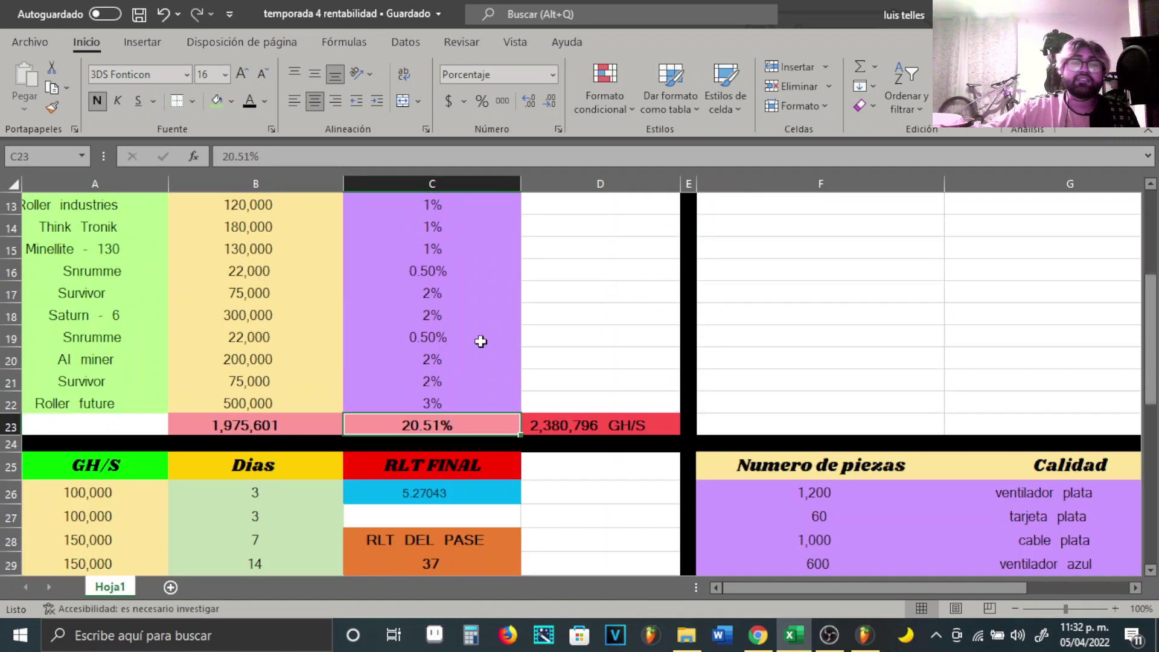
{"action": "left_click", "coordinate": [279, 426]}
{"action": "left_click", "coordinate": [406, 421]}
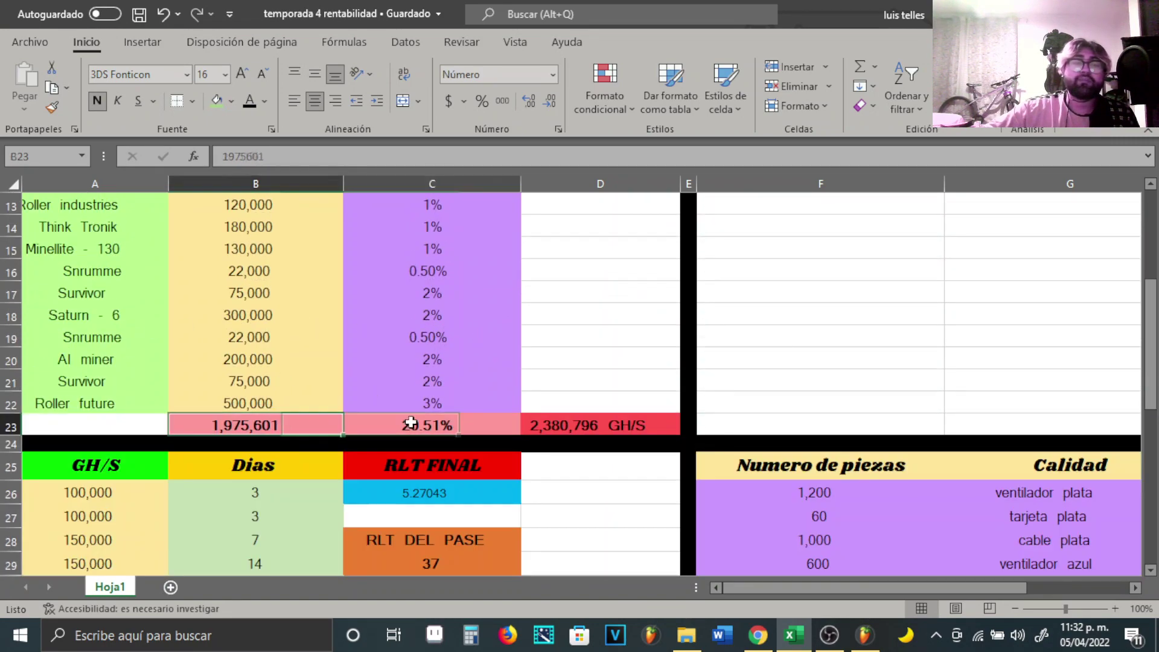
{"action": "left_click", "coordinate": [607, 427]}
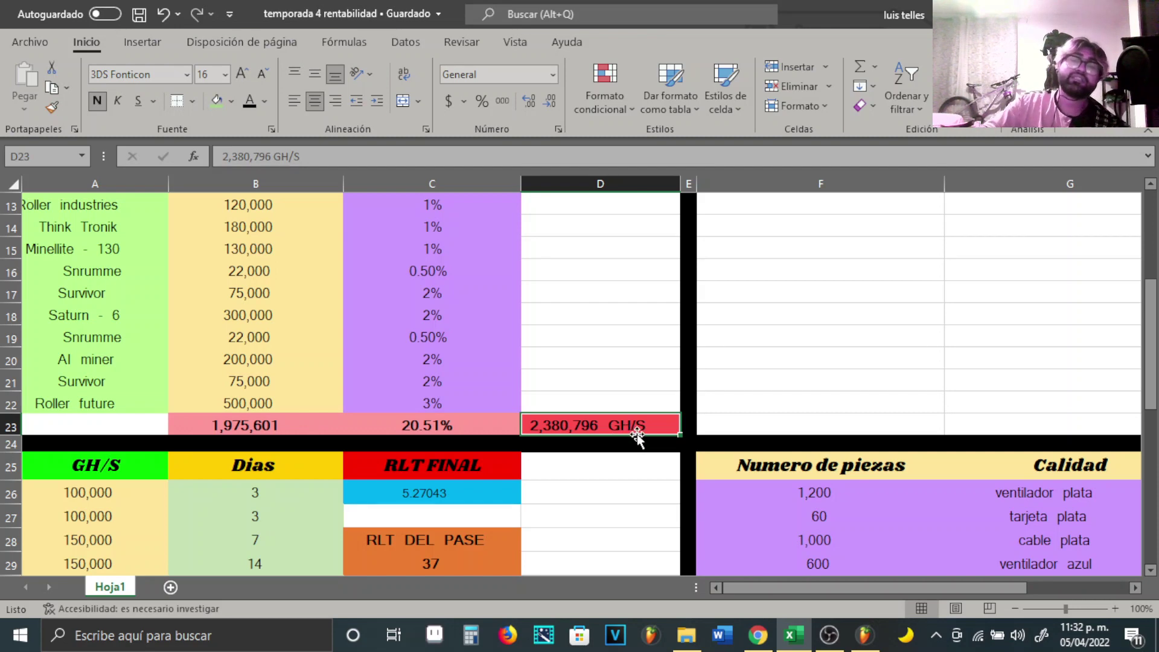
{"action": "left_click", "coordinate": [502, 429]}
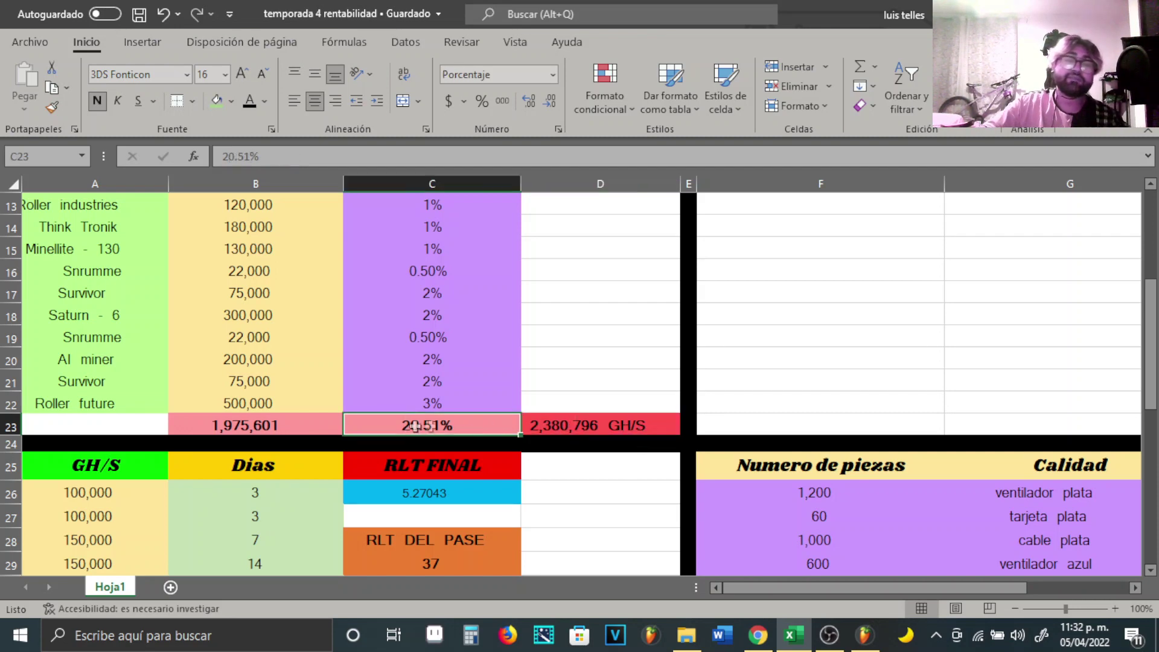
{"action": "left_click", "coordinate": [323, 426]}
{"action": "left_click", "coordinate": [393, 430]}
{"action": "left_click", "coordinate": [547, 430]}
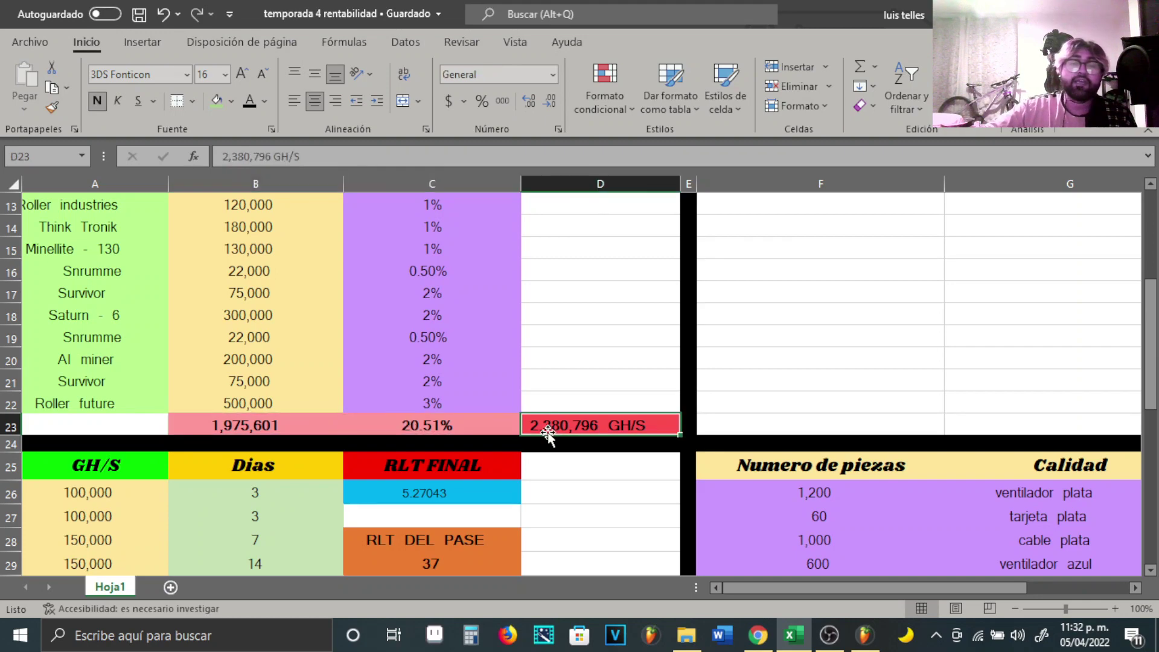
Examine the current mining power in F2 of the daily earnings comparison beside the miner table.
{"action": "scroll", "coordinate": [547, 432], "scroll_direction": "up", "scroll_amount": 4}
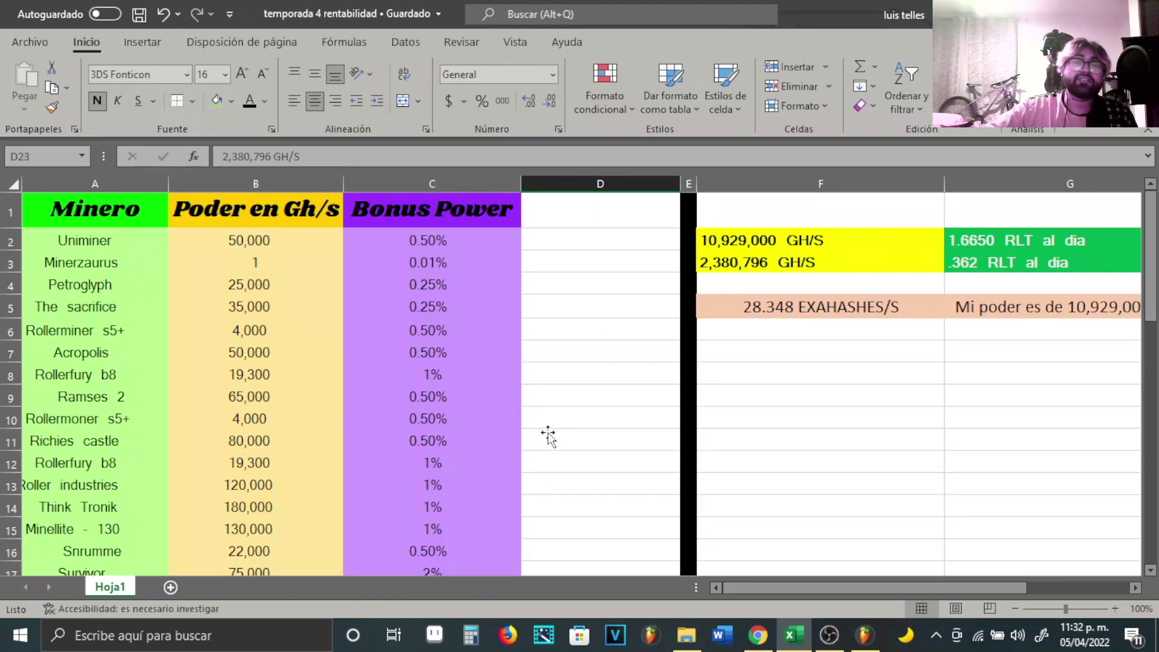
{"action": "scroll", "coordinate": [547, 432], "scroll_direction": "down", "scroll_amount": 3}
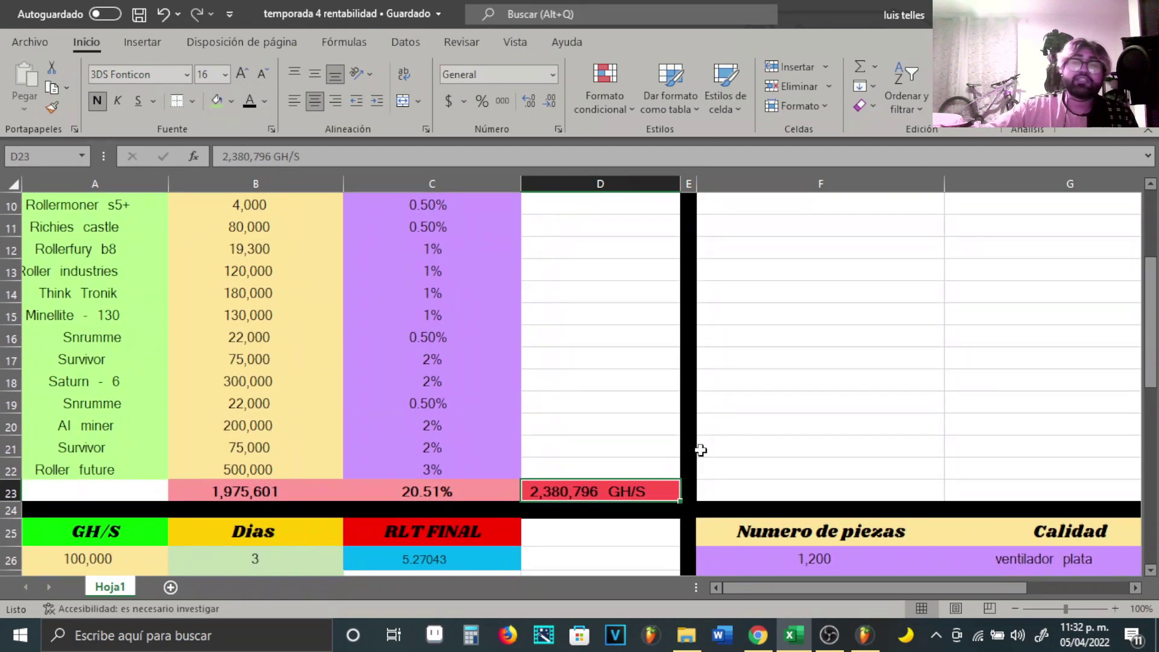
{"action": "scroll", "coordinate": [616, 396], "scroll_direction": "up", "scroll_amount": 3}
{"action": "left_click_drag", "start_coordinate": [779, 588], "coordinate": [853, 576]}
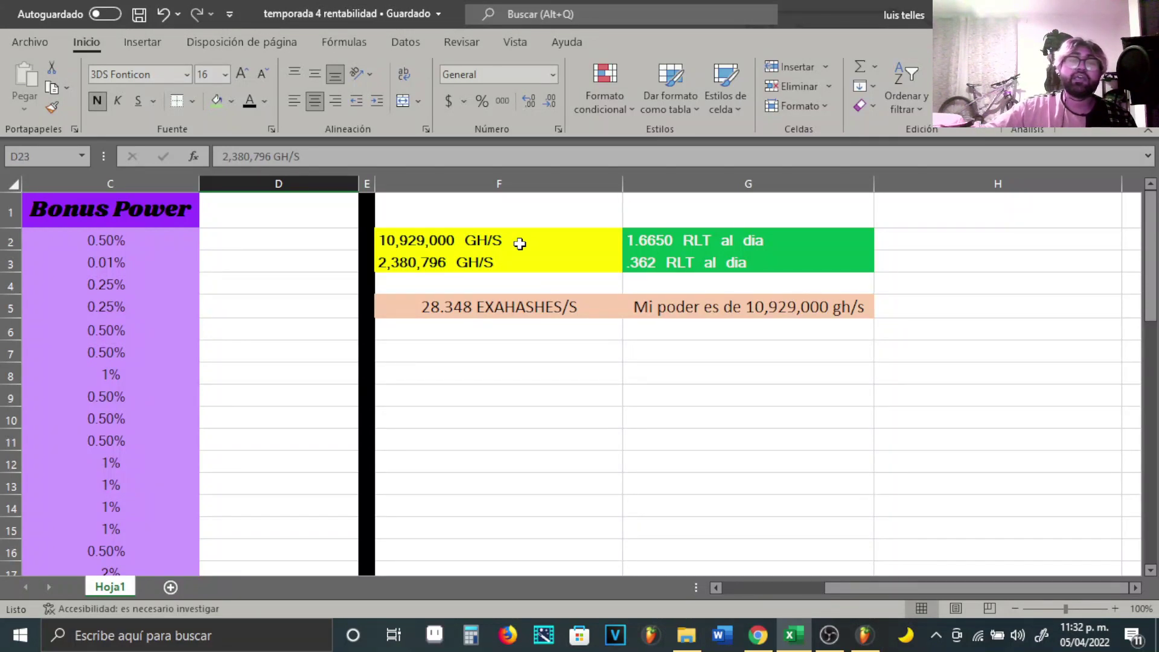
{"action": "left_click", "coordinate": [520, 244]}
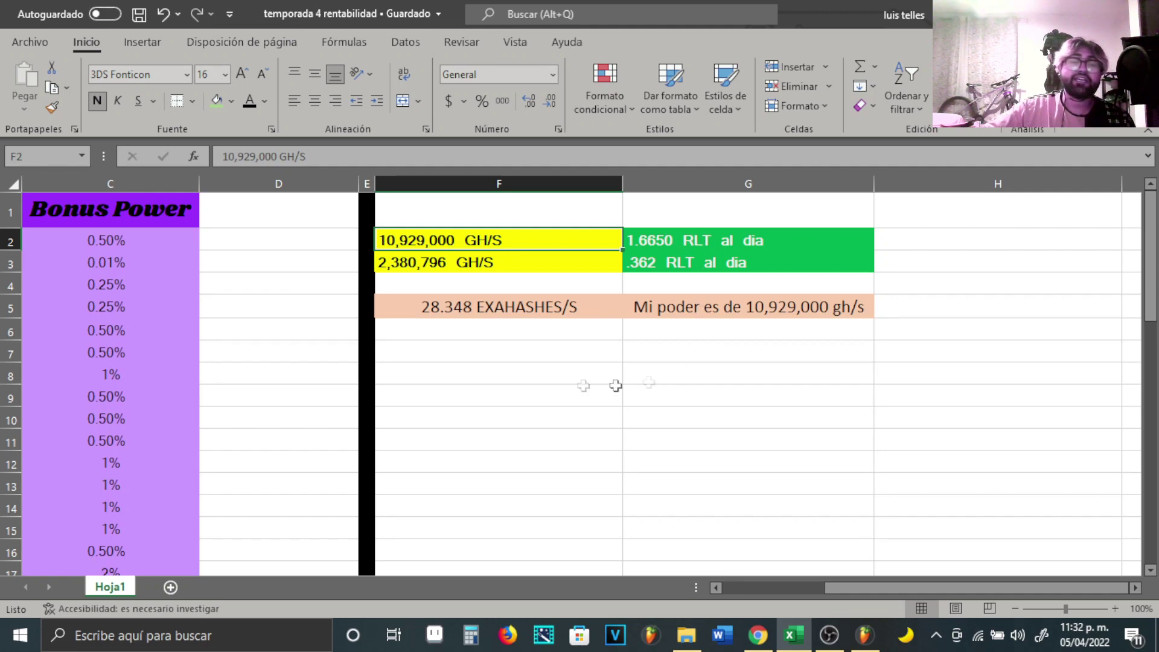
Recheck the miner table's totals and examine the pass miners' daily RLT earnings in G3.
{"action": "scroll", "coordinate": [328, 375], "scroll_direction": "down", "scroll_amount": 2}
{"action": "left_click_drag", "start_coordinate": [875, 590], "coordinate": [775, 590]}
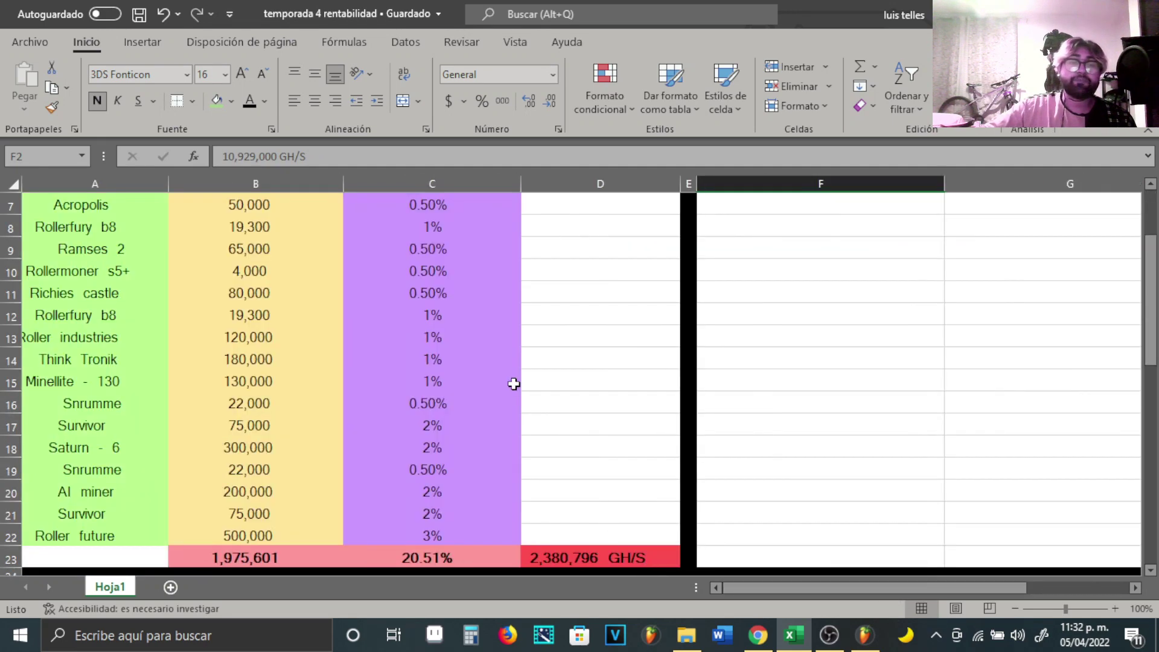
{"action": "scroll", "coordinate": [513, 382], "scroll_direction": "up", "scroll_amount": 2}
{"action": "left_click_drag", "start_coordinate": [875, 588], "coordinate": [978, 589]}
{"action": "left_click", "coordinate": [692, 272]}
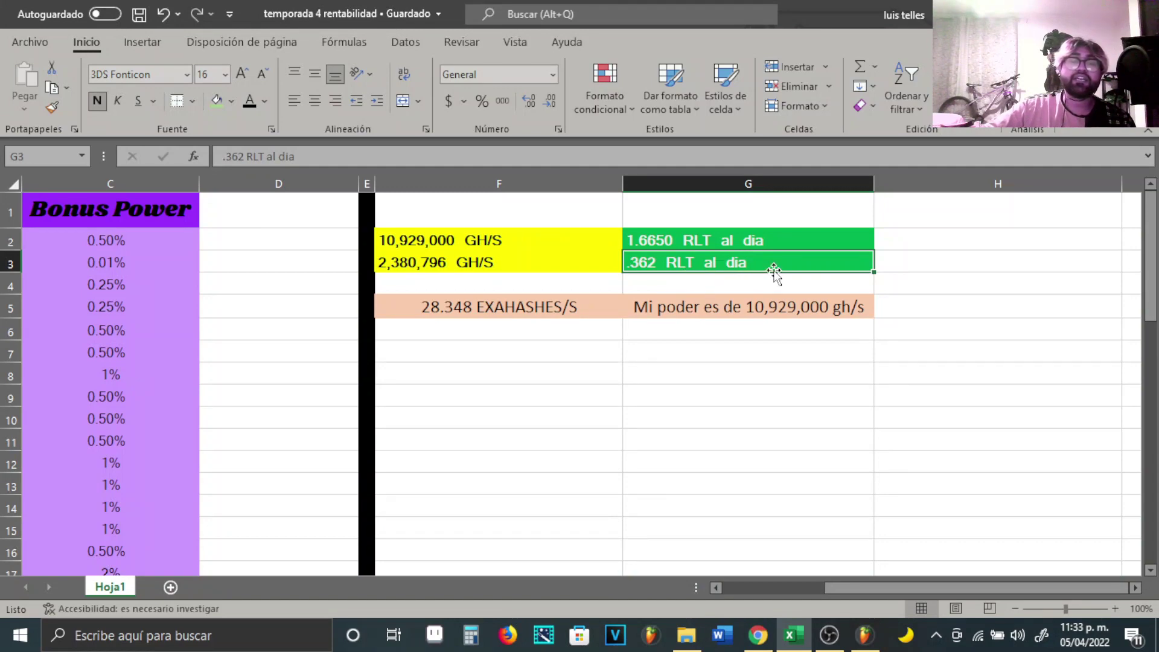
Examine the network power in F5 and the own-power note in G5 alongside the current mining power in F2.
{"action": "left_click", "coordinate": [566, 308]}
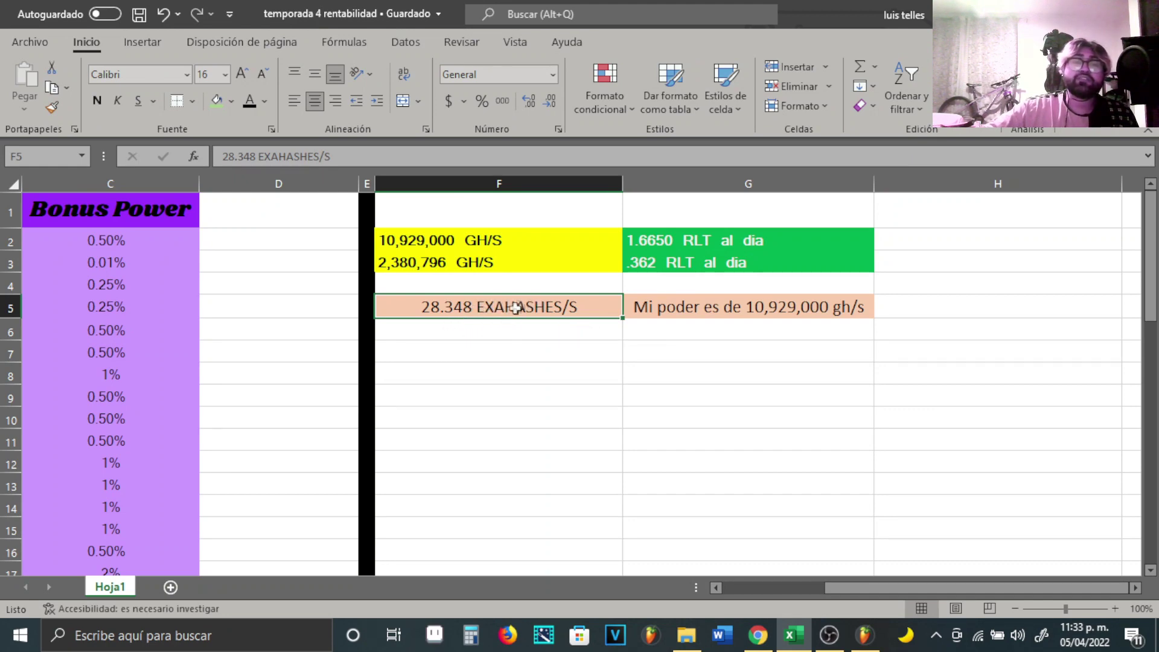
{"action": "left_click", "coordinate": [775, 317]}
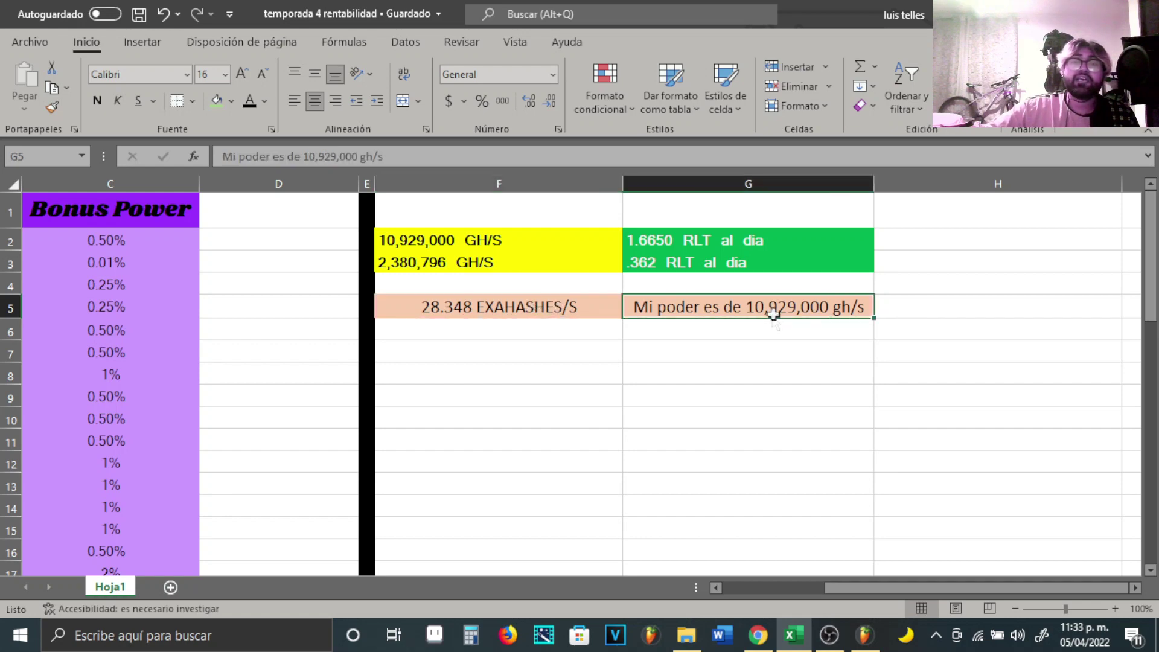
{"action": "left_click", "coordinate": [578, 239]}
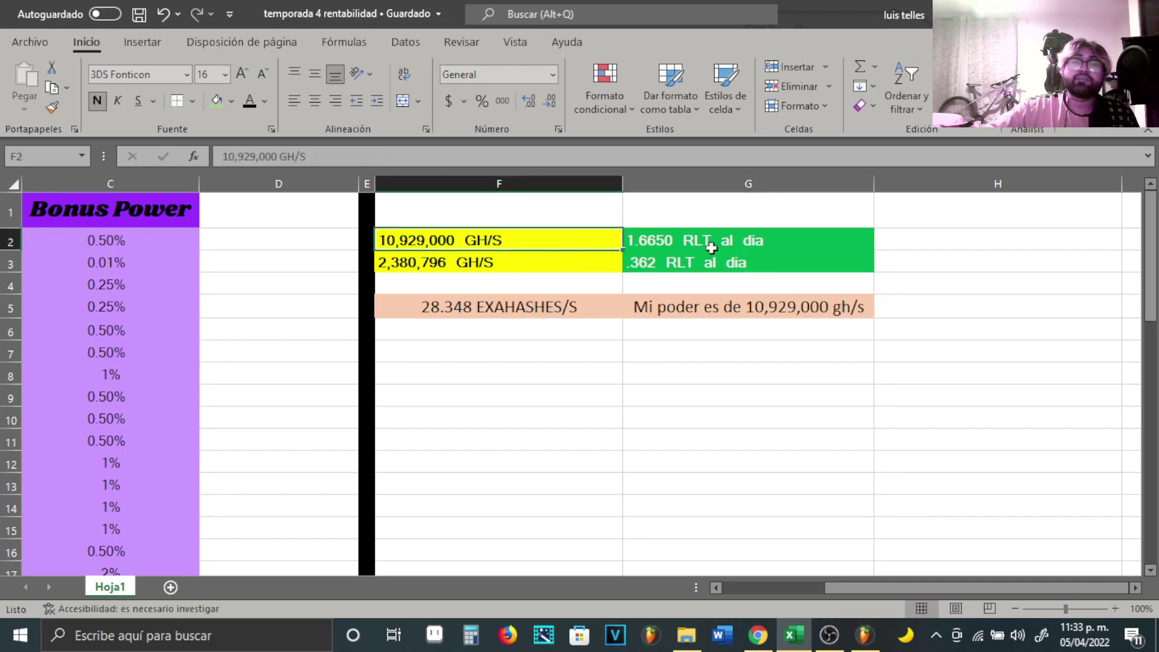
{"action": "left_click", "coordinate": [625, 311]}
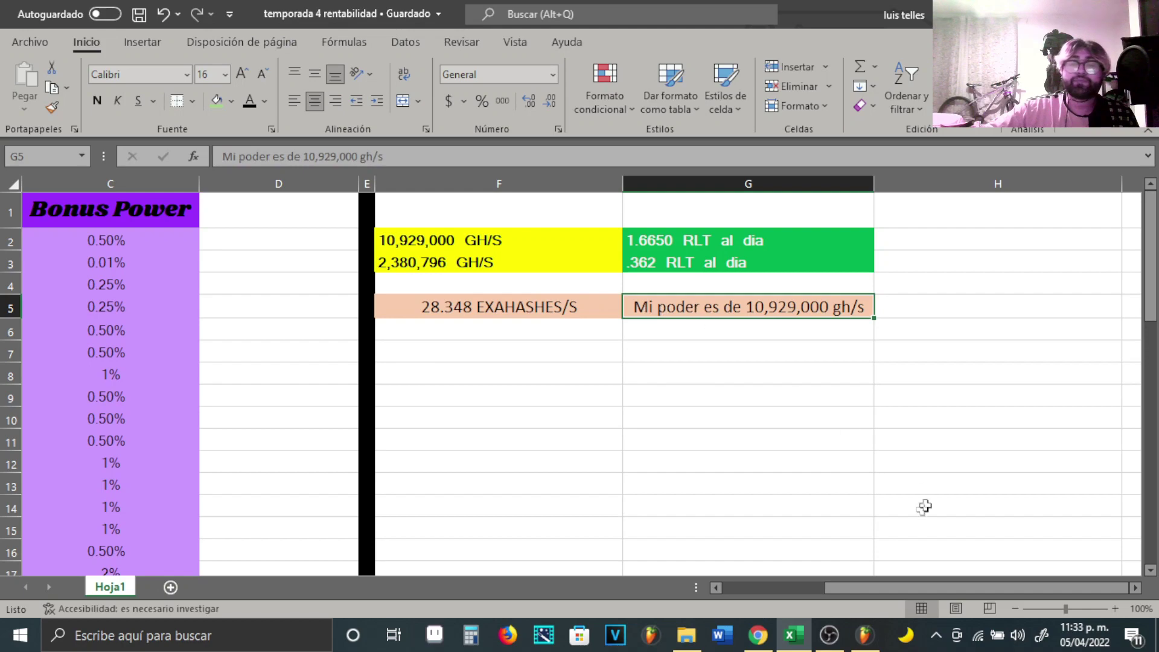
Look over the miner totals in row 23 and the temporary power and parts tables starting at row 25.
{"action": "left_click_drag", "start_coordinate": [850, 589], "coordinate": [746, 592]}
{"action": "scroll", "coordinate": [558, 403], "scroll_direction": "down", "scroll_amount": 6}
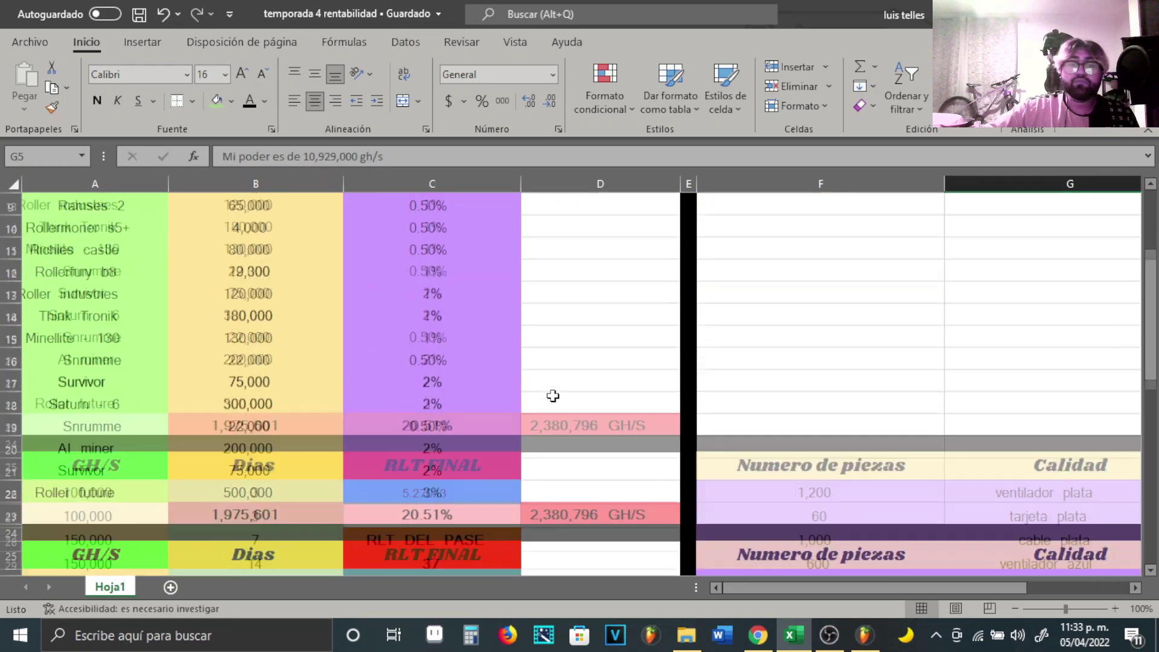
{"action": "scroll", "coordinate": [573, 399], "scroll_direction": "down", "scroll_amount": 1}
{"action": "scroll", "coordinate": [564, 392], "scroll_direction": "up", "scroll_amount": 3}
{"action": "scroll", "coordinate": [563, 393], "scroll_direction": "down", "scroll_amount": 2}
{"action": "scroll", "coordinate": [564, 394], "scroll_direction": "down", "scroll_amount": 2}
{"action": "scroll", "coordinate": [543, 388], "scroll_direction": "up", "scroll_amount": 2}
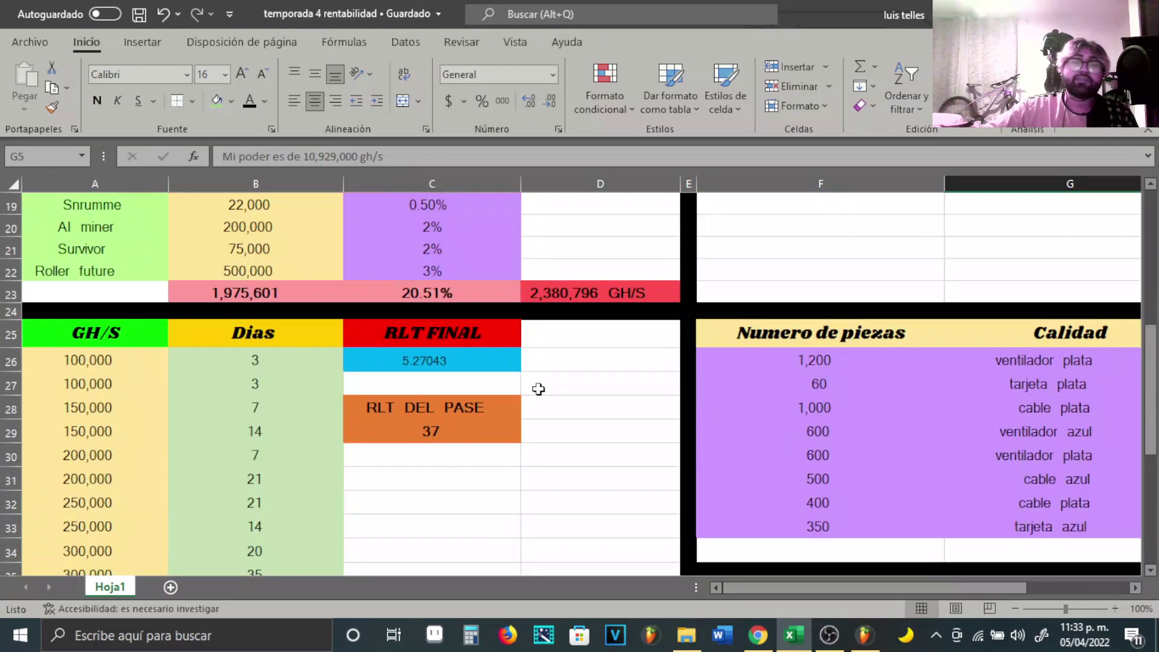
{"action": "scroll", "coordinate": [538, 389], "scroll_direction": "down", "scroll_amount": 1}
{"action": "scroll", "coordinate": [534, 406], "scroll_direction": "up", "scroll_amount": 2}
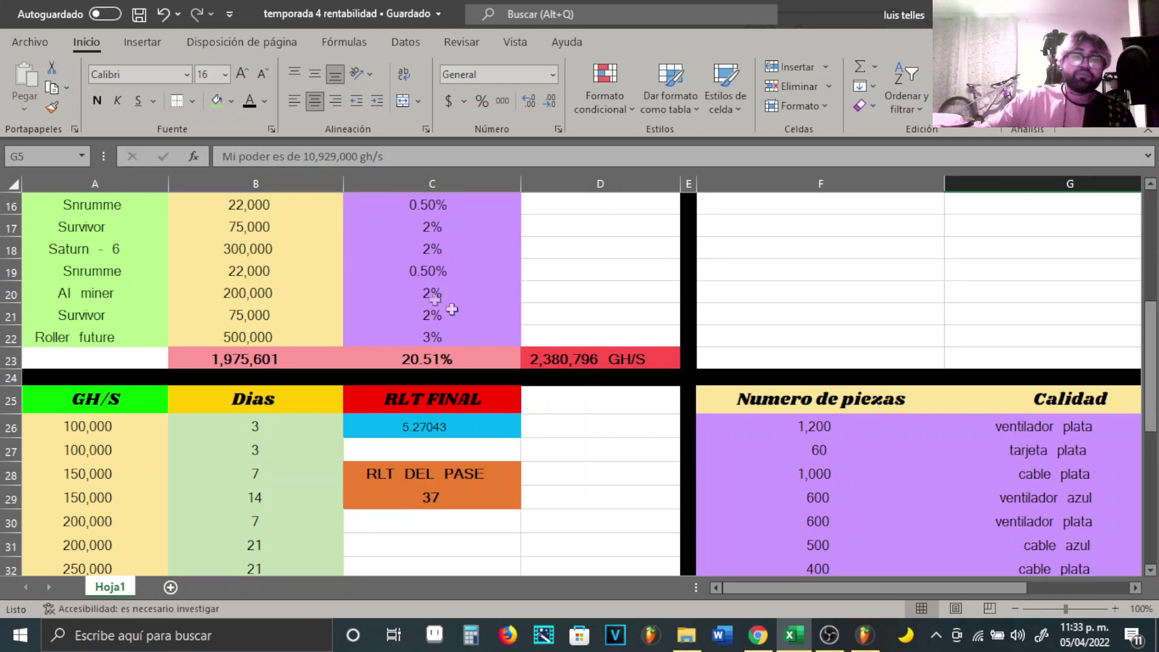
Switch to the RollerCoin event pass page in Chrome and examine the level 1 to 5 rewards, especially Minerzaurus's power.
{"action": "left_click", "coordinate": [781, 638]}
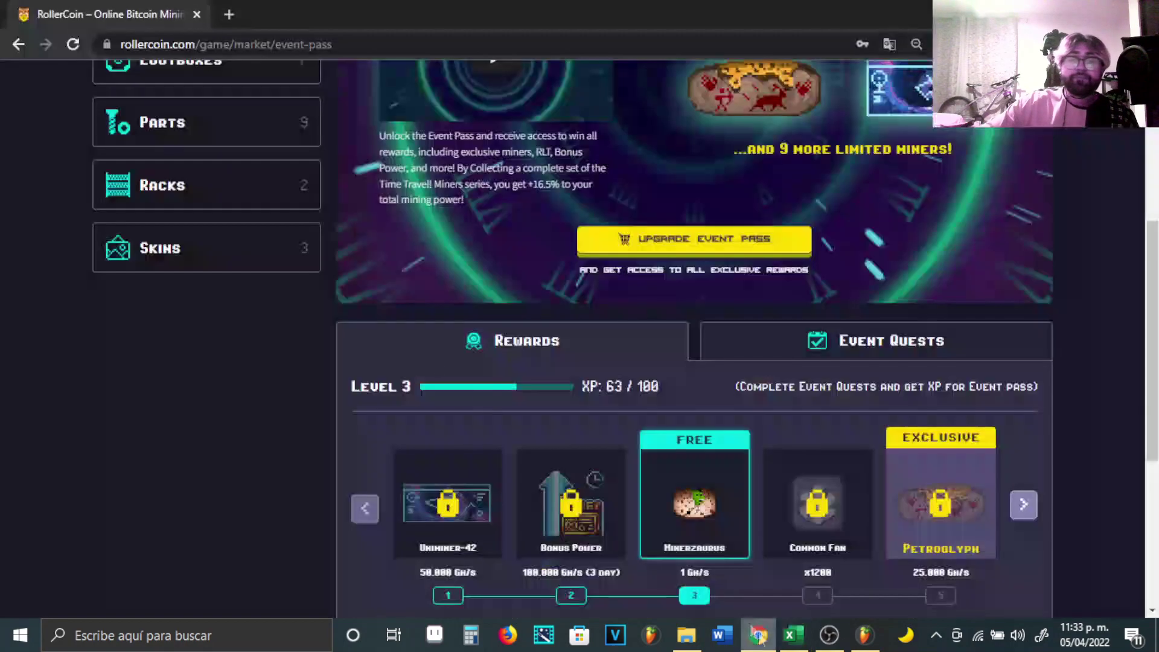
{"action": "scroll", "coordinate": [442, 399], "scroll_direction": "down", "scroll_amount": 2}
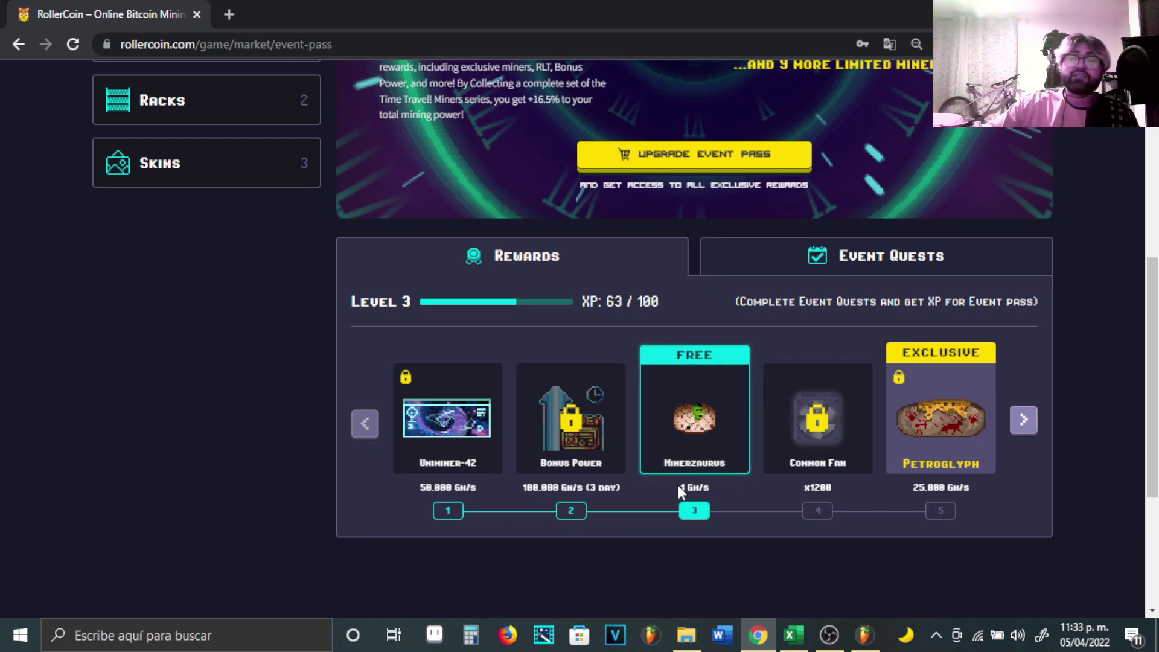
{"action": "left_click_drag", "start_coordinate": [678, 484], "coordinate": [713, 484]}
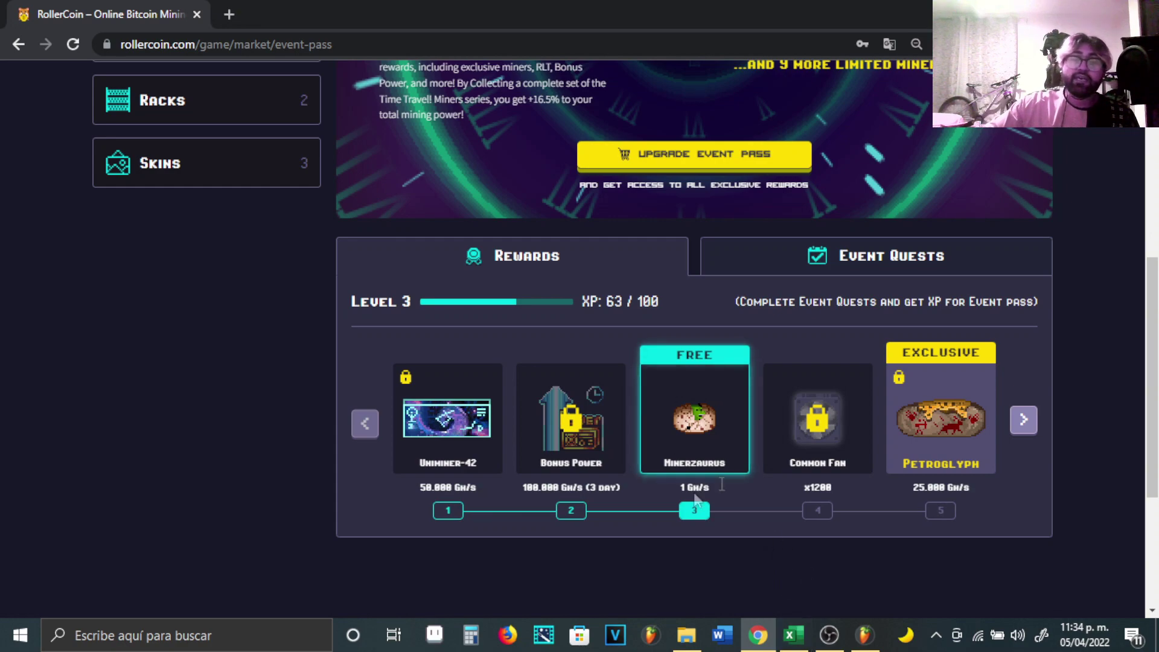
Check the spreadsheet's temporary power table in Excel, and browse the RollerCoin event pass rewards up to level 30 for Bonus Power items.
{"action": "key", "text": "alt+Tab"}
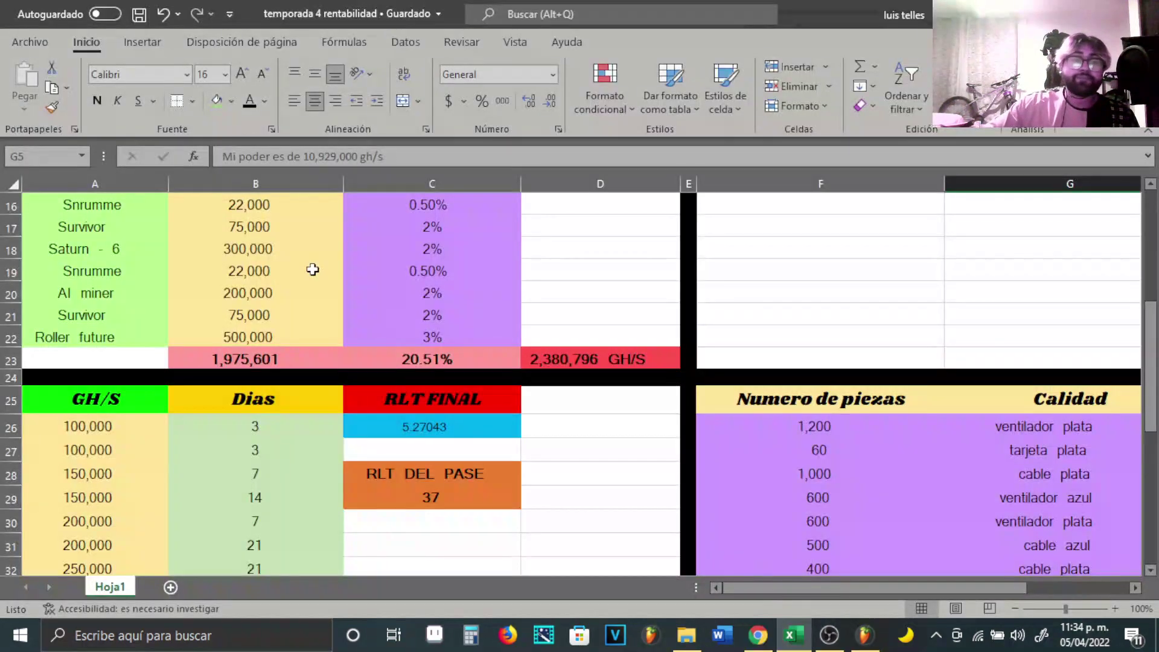
{"action": "scroll", "coordinate": [313, 270], "scroll_direction": "down", "scroll_amount": 3}
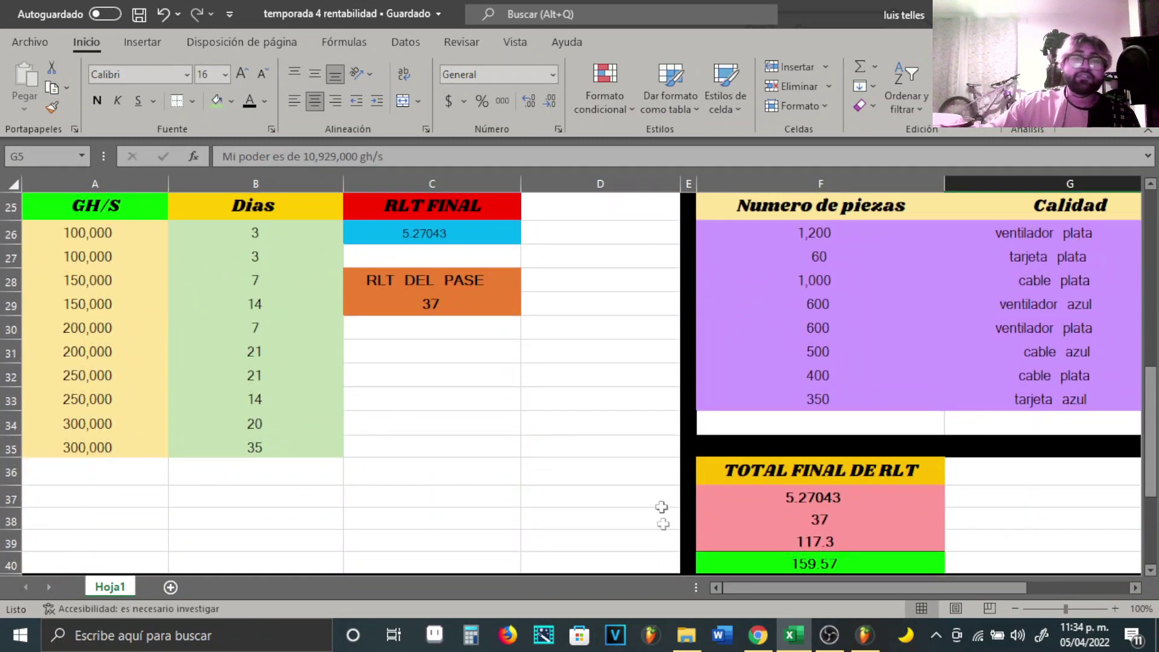
{"action": "left_click", "coordinate": [758, 635]}
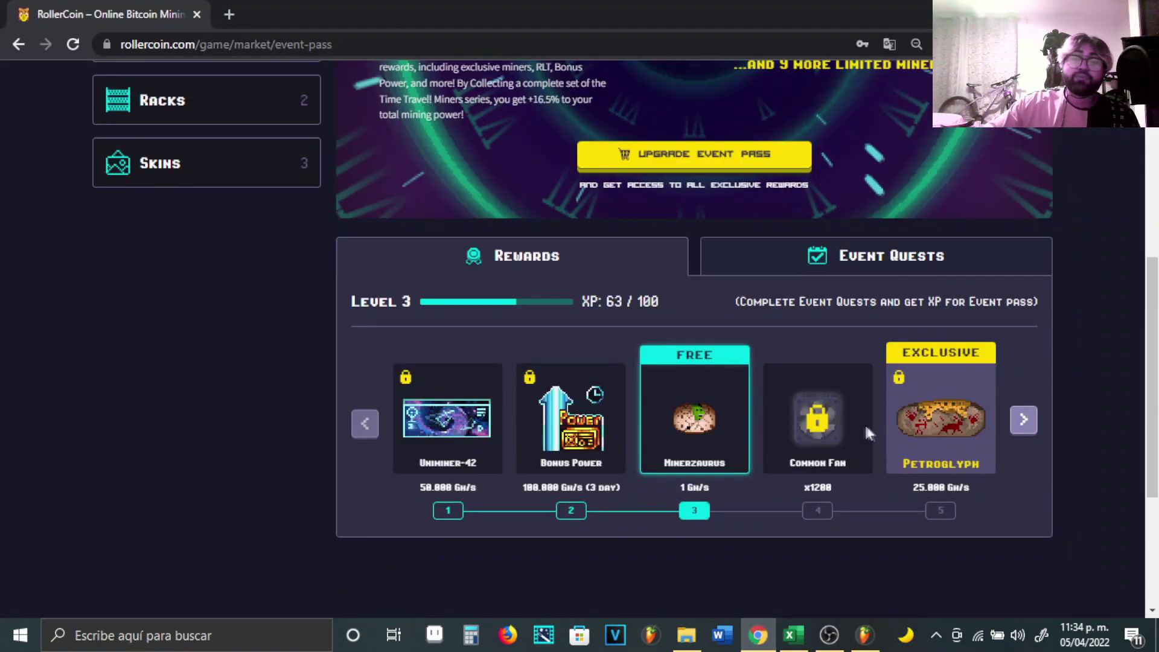
{"action": "left_click", "coordinate": [1023, 419]}
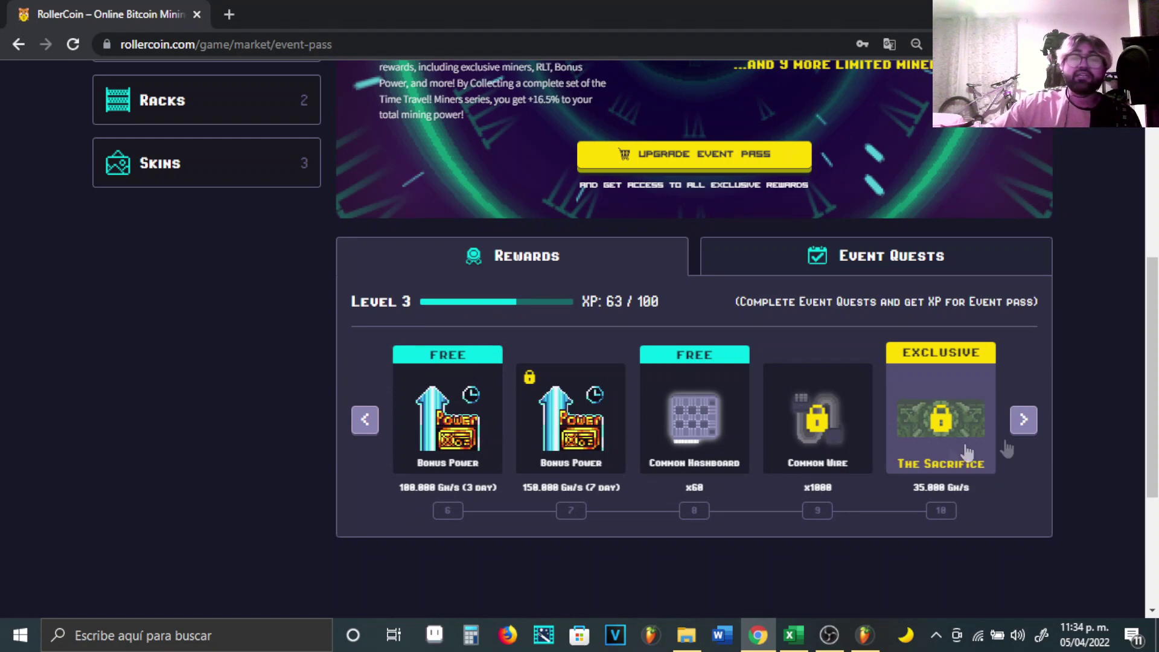
{"action": "left_click", "coordinate": [1026, 428]}
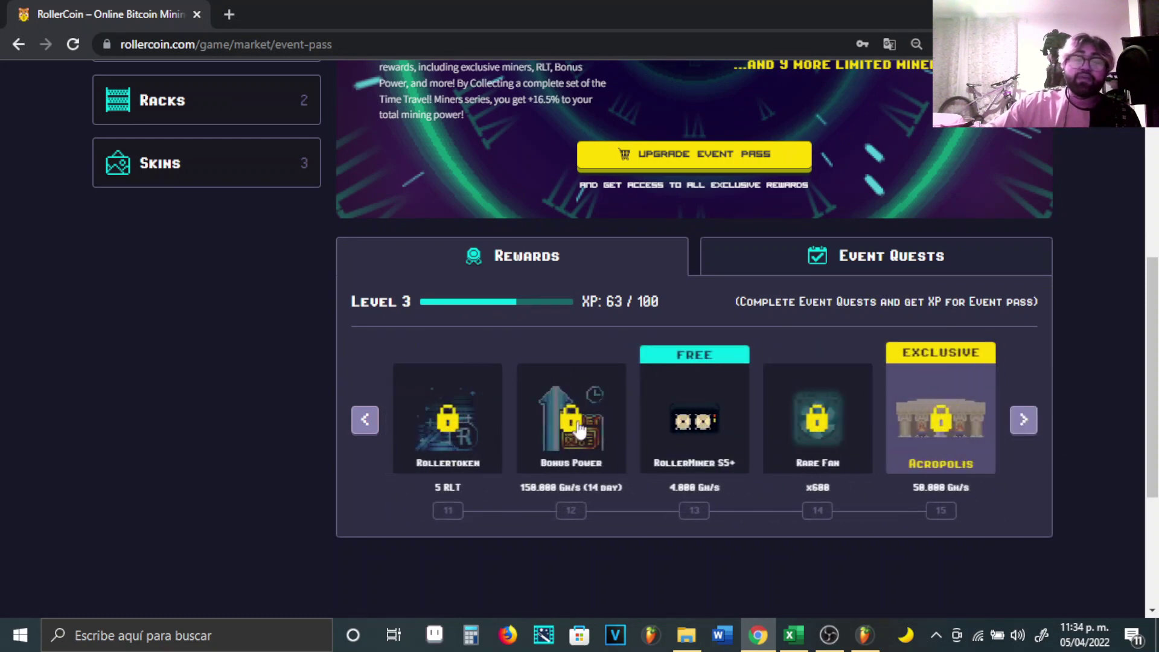
{"action": "left_click", "coordinate": [1023, 421]}
{"action": "left_click", "coordinate": [1023, 420]}
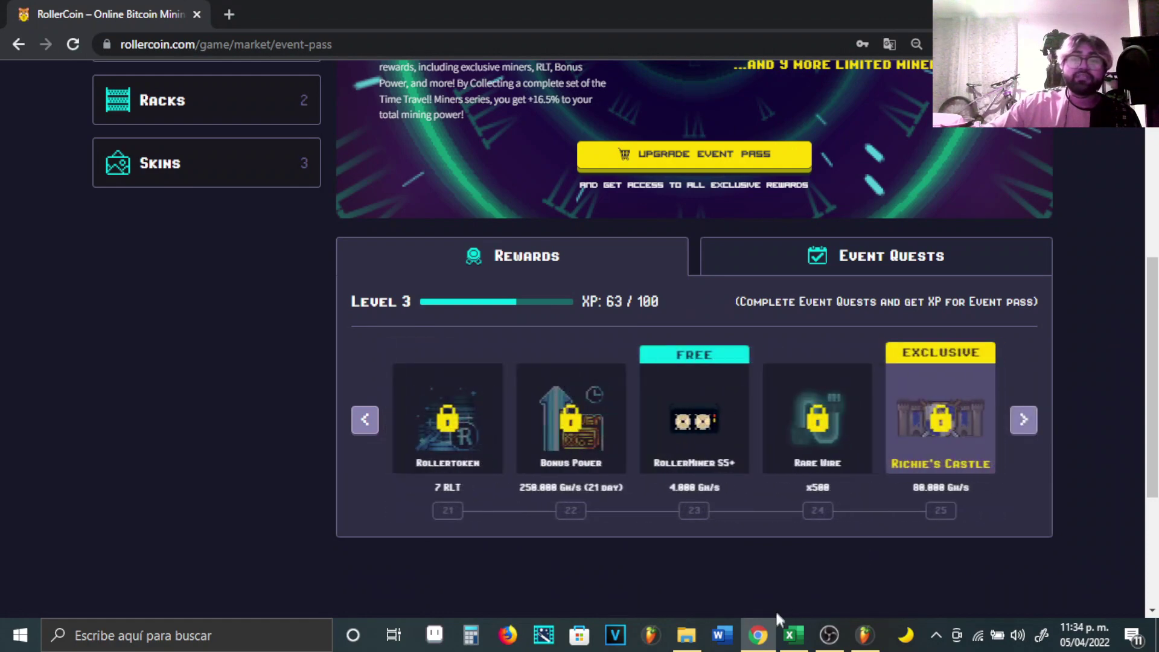
{"action": "left_click", "coordinate": [1033, 431]}
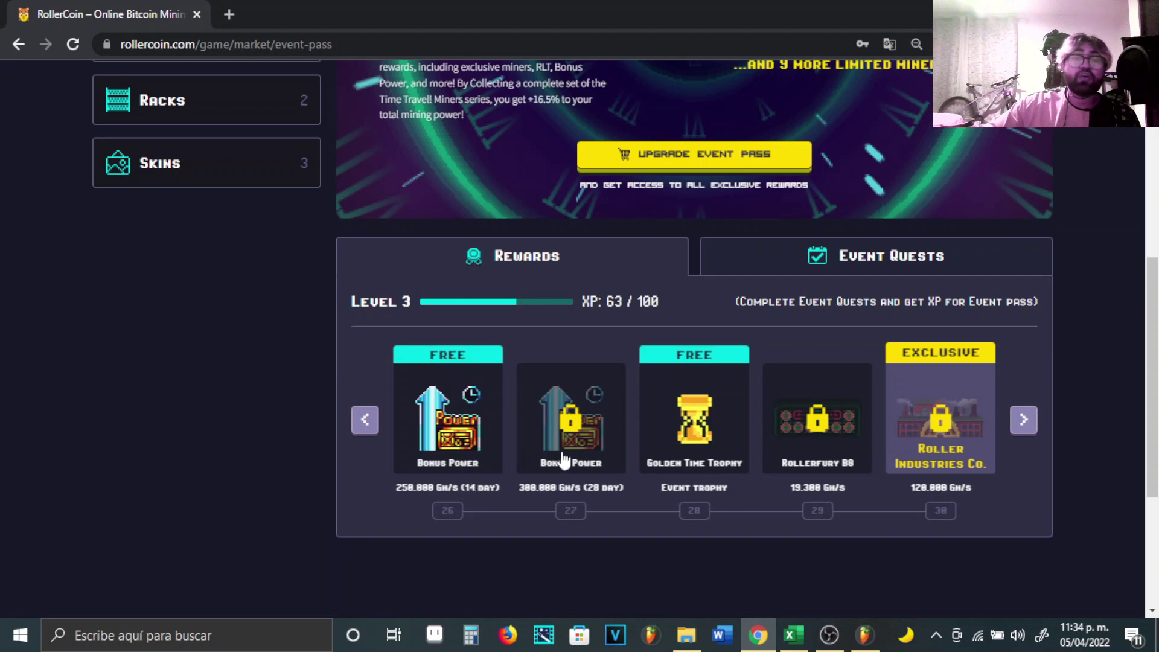
Return to the Excel sheet and examine the temporary bonus amounts in the GH/S column, rows 26 to 35.
{"action": "left_click", "coordinate": [795, 635]}
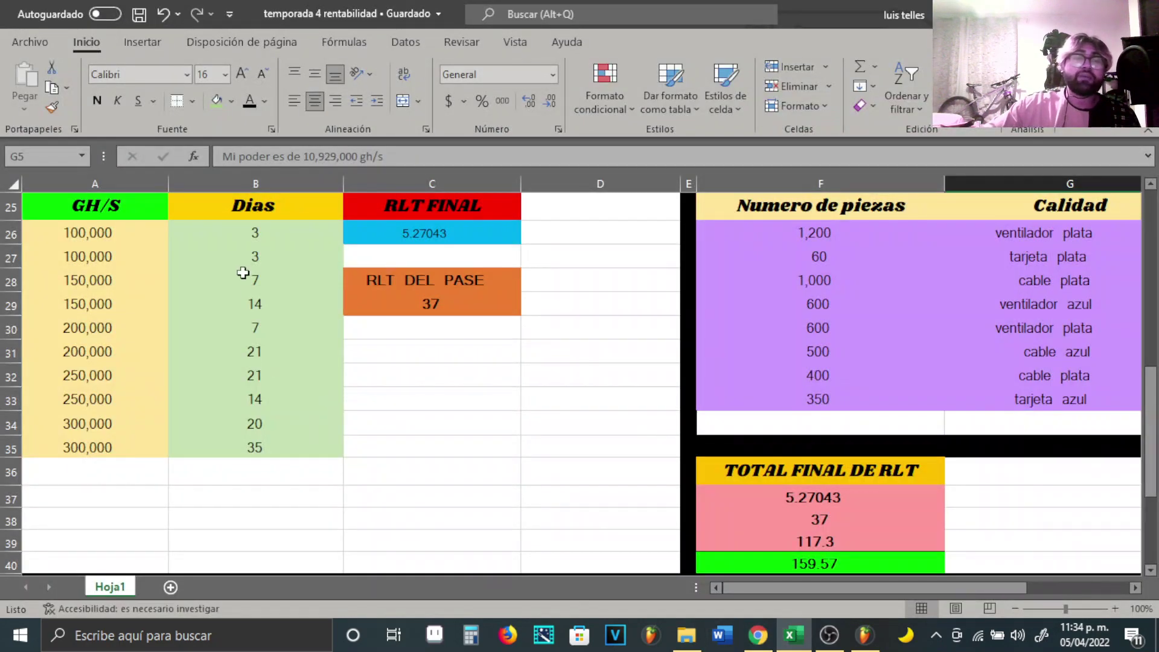
{"action": "left_click", "coordinate": [104, 240]}
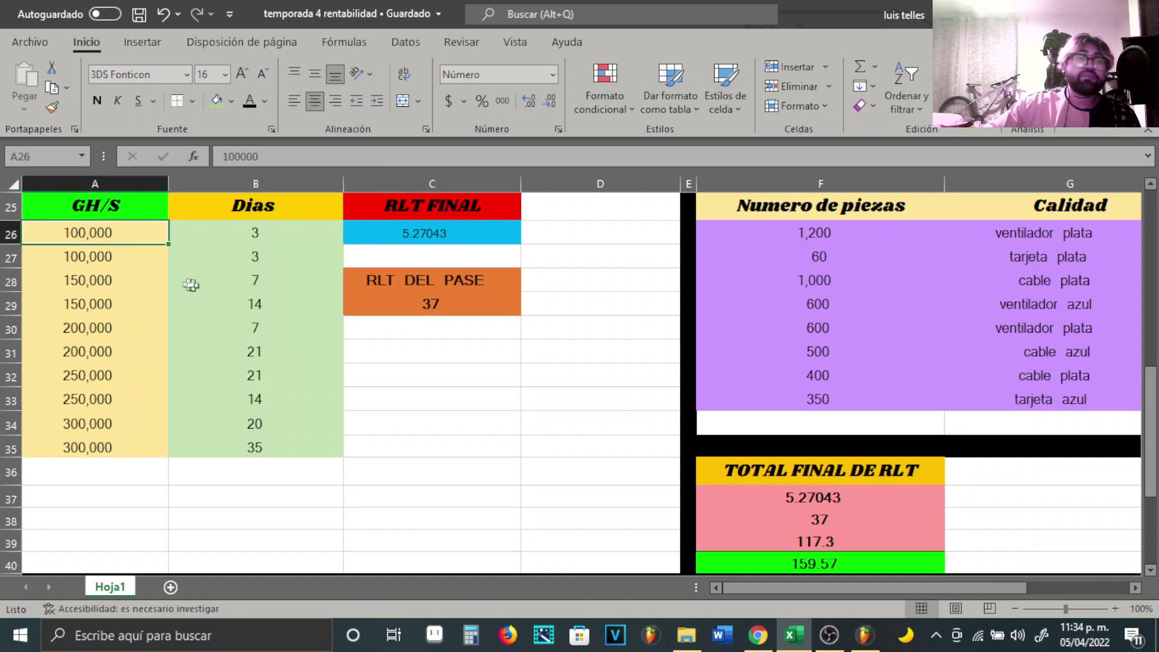
{"action": "scroll", "coordinate": [189, 285], "scroll_direction": "up", "scroll_amount": 4}
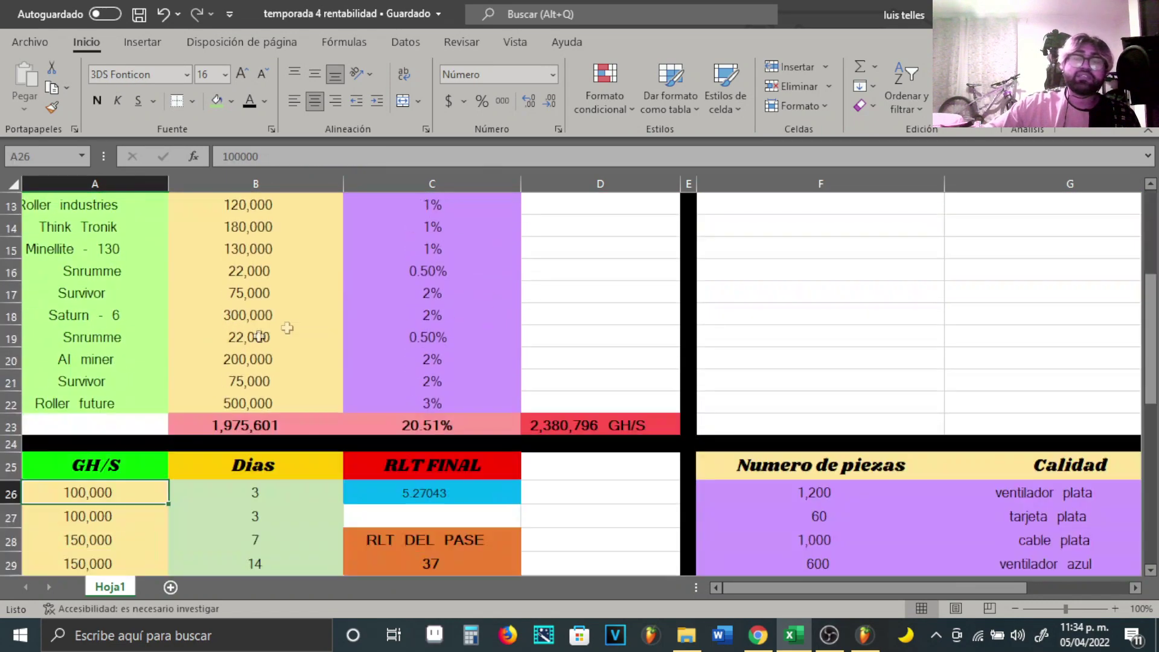
{"action": "scroll", "coordinate": [260, 337], "scroll_direction": "down", "scroll_amount": 3}
{"action": "left_click", "coordinate": [94, 320]}
{"action": "left_click", "coordinate": [91, 340]}
{"action": "left_click", "coordinate": [105, 439]}
{"action": "left_click", "coordinate": [105, 485]}
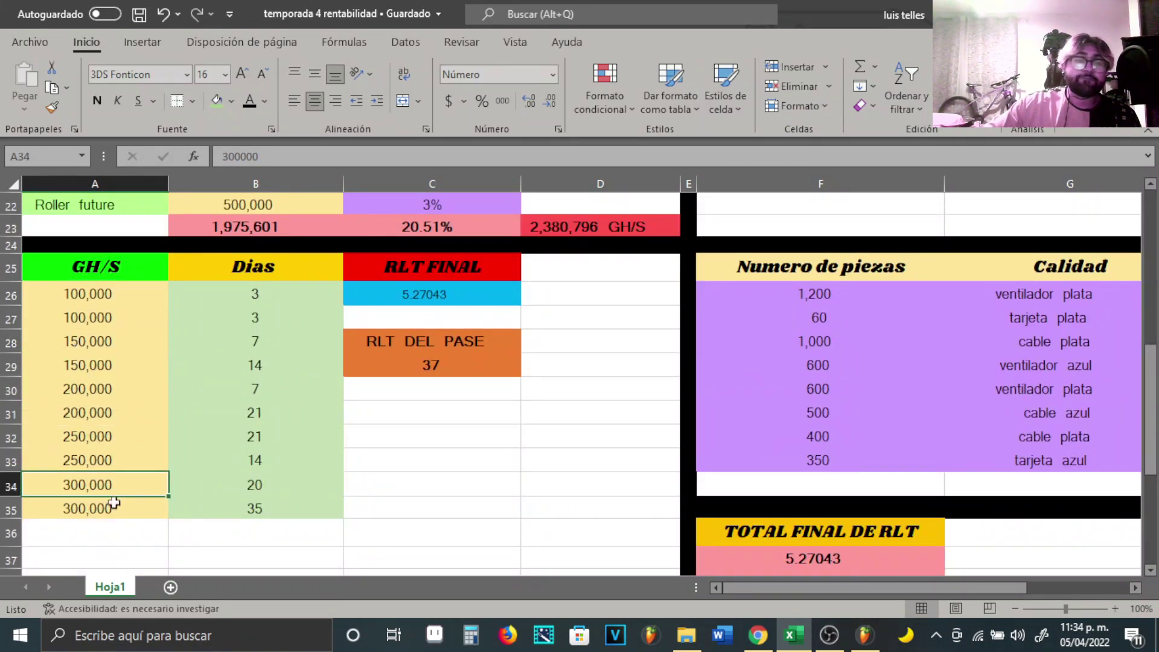
{"action": "left_click", "coordinate": [104, 509]}
Examine the bonus durations in the Dias column and the resulting RLT FINAL value in C26.
{"action": "left_click", "coordinate": [242, 296]}
{"action": "left_click", "coordinate": [261, 337]}
{"action": "left_click", "coordinate": [266, 364]}
{"action": "left_click", "coordinate": [270, 466]}
{"action": "left_click", "coordinate": [259, 510]}
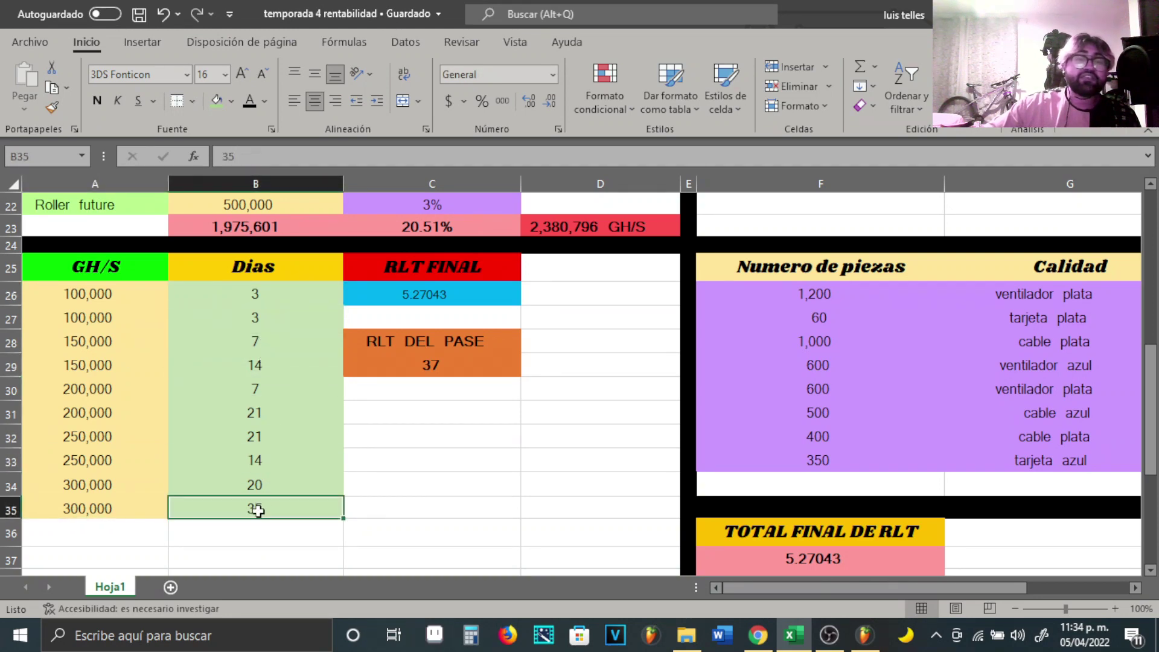
{"action": "left_click", "coordinate": [459, 298]}
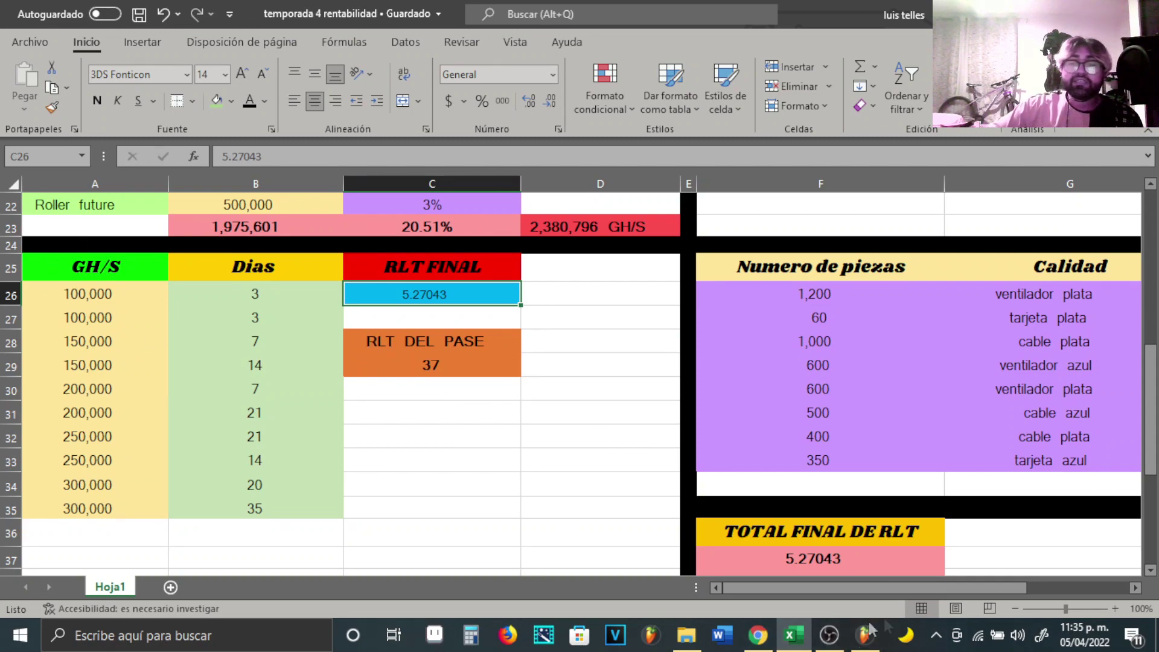
{"action": "left_click", "coordinate": [831, 636]}
{"action": "left_click", "coordinate": [844, 641]}
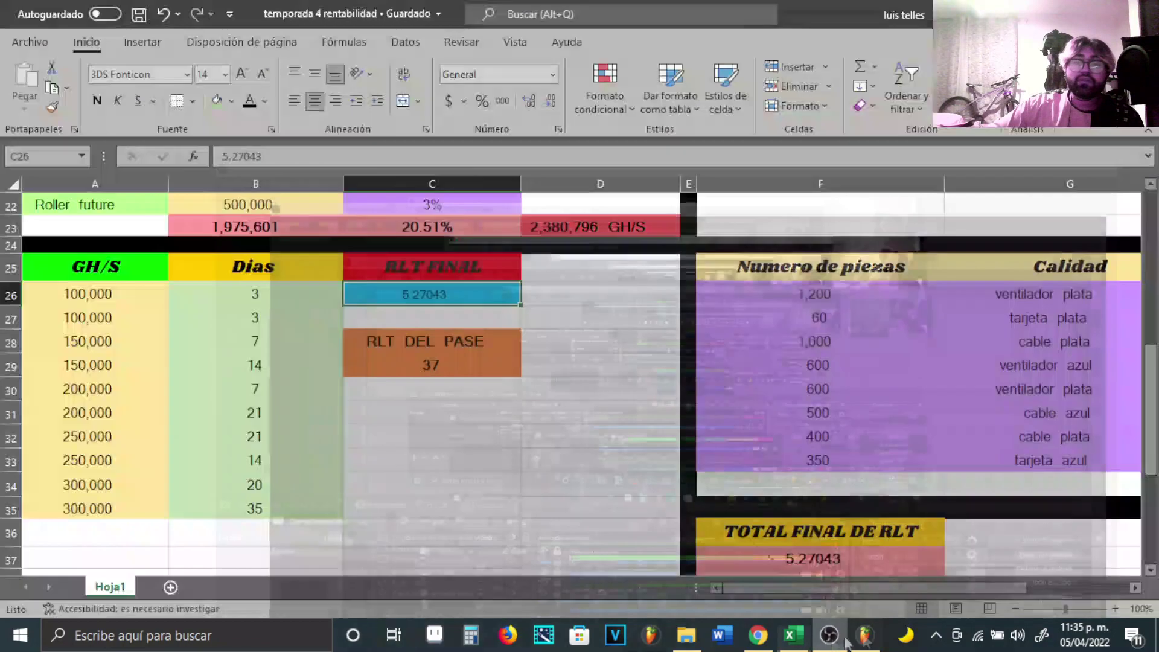
Switch to the RollerCoin event pass in Chrome and review the Rollertoken rewards, browsing up to level 45 and back toward level 21.
{"action": "left_click", "coordinate": [758, 635]}
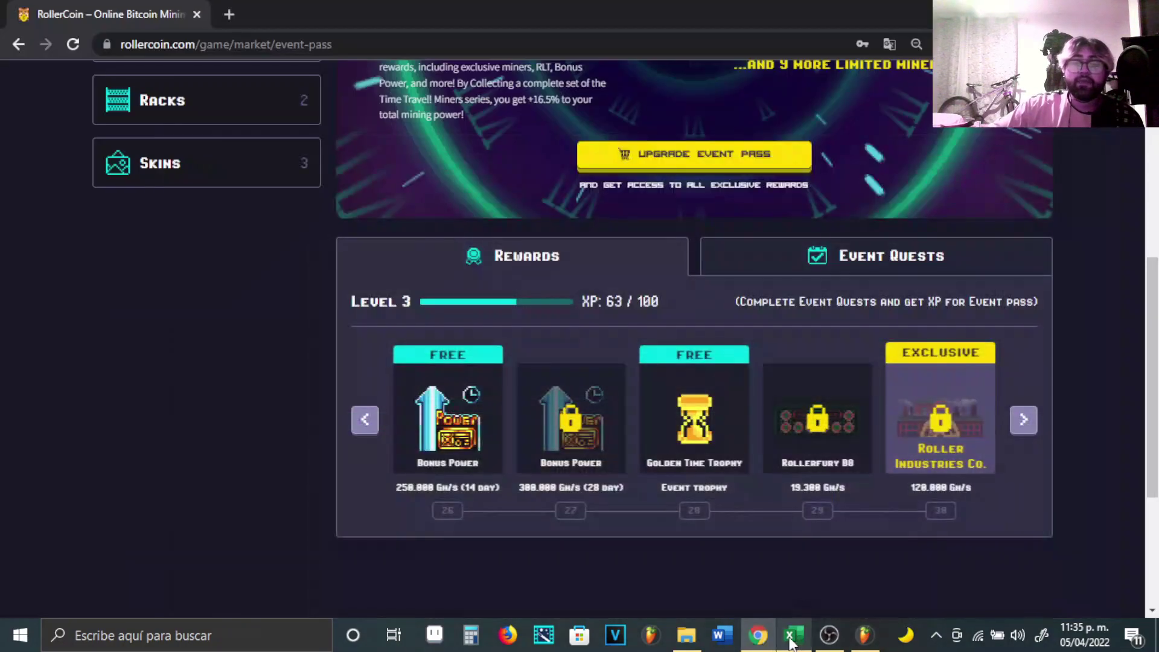
{"action": "left_click", "coordinate": [1023, 419]}
{"action": "left_click", "coordinate": [1023, 418]}
{"action": "left_click", "coordinate": [361, 428]}
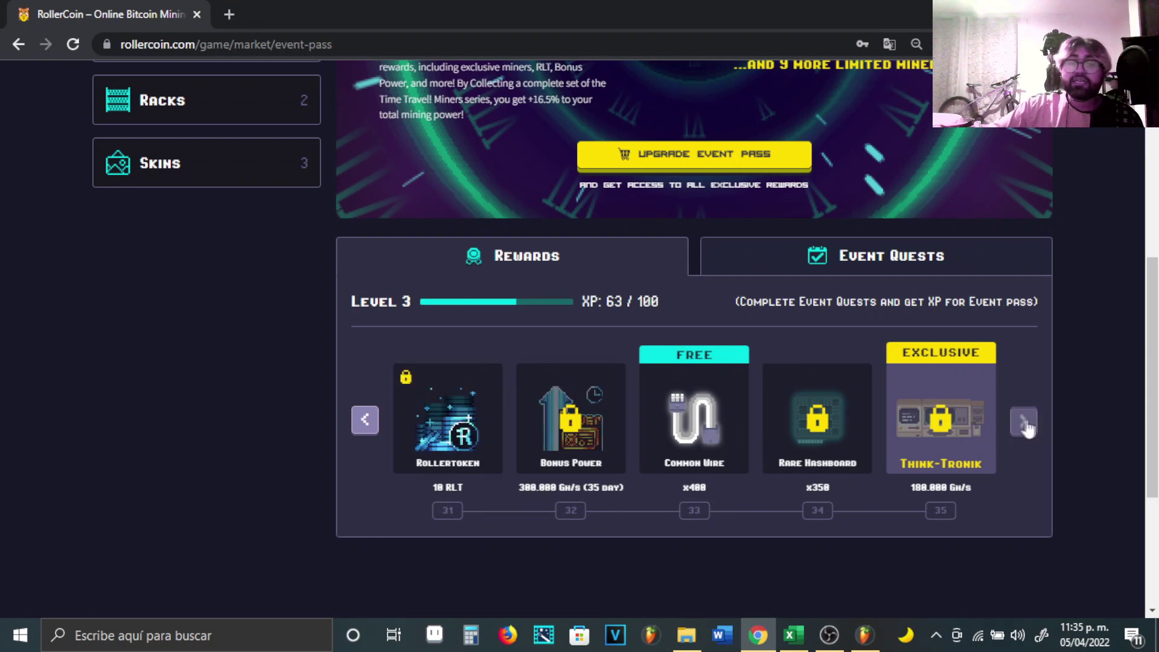
{"action": "left_click", "coordinate": [1025, 425]}
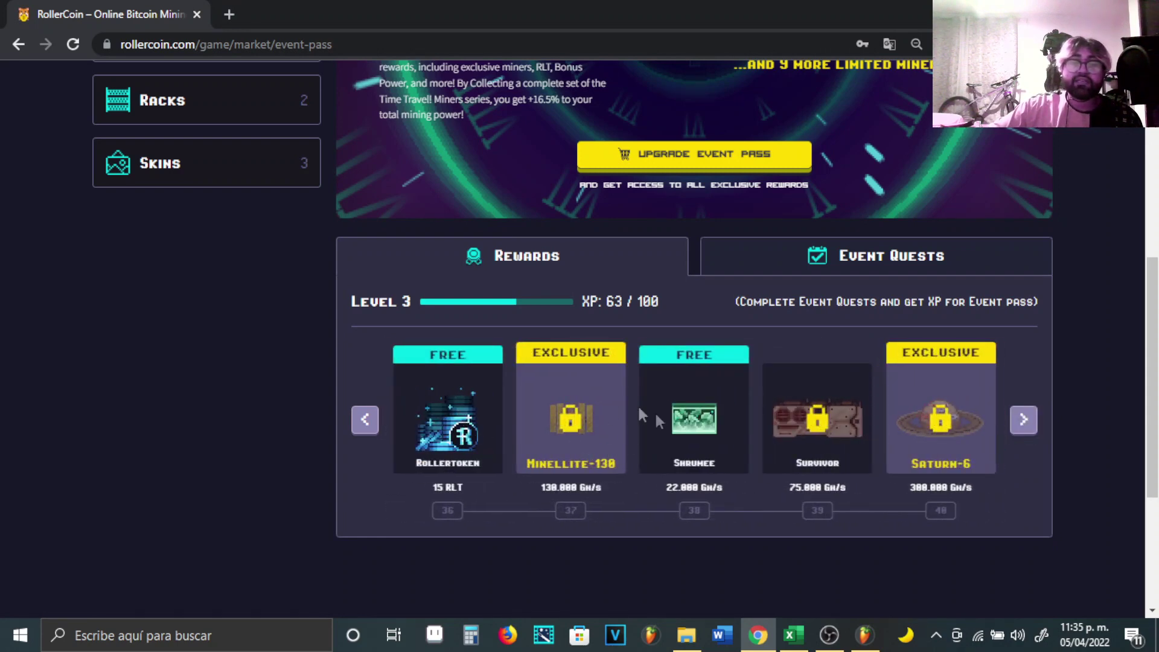
{"action": "left_click", "coordinate": [1023, 420]}
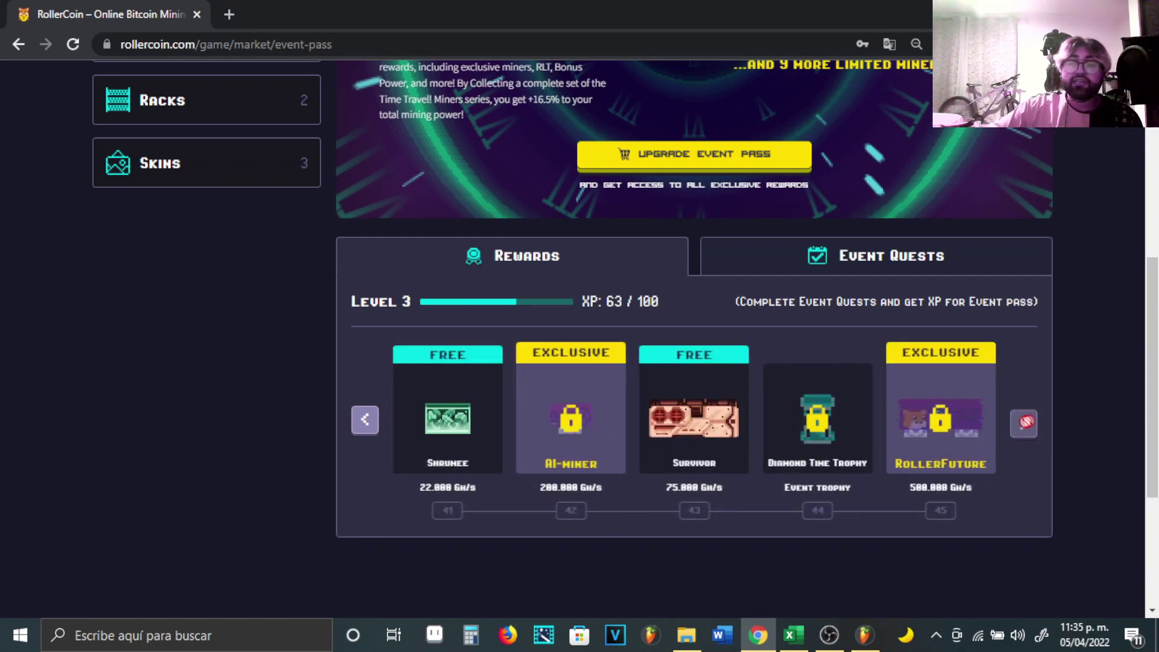
{"action": "left_click", "coordinate": [366, 419]}
{"action": "left_click", "coordinate": [366, 420]}
{"action": "left_click", "coordinate": [366, 420]}
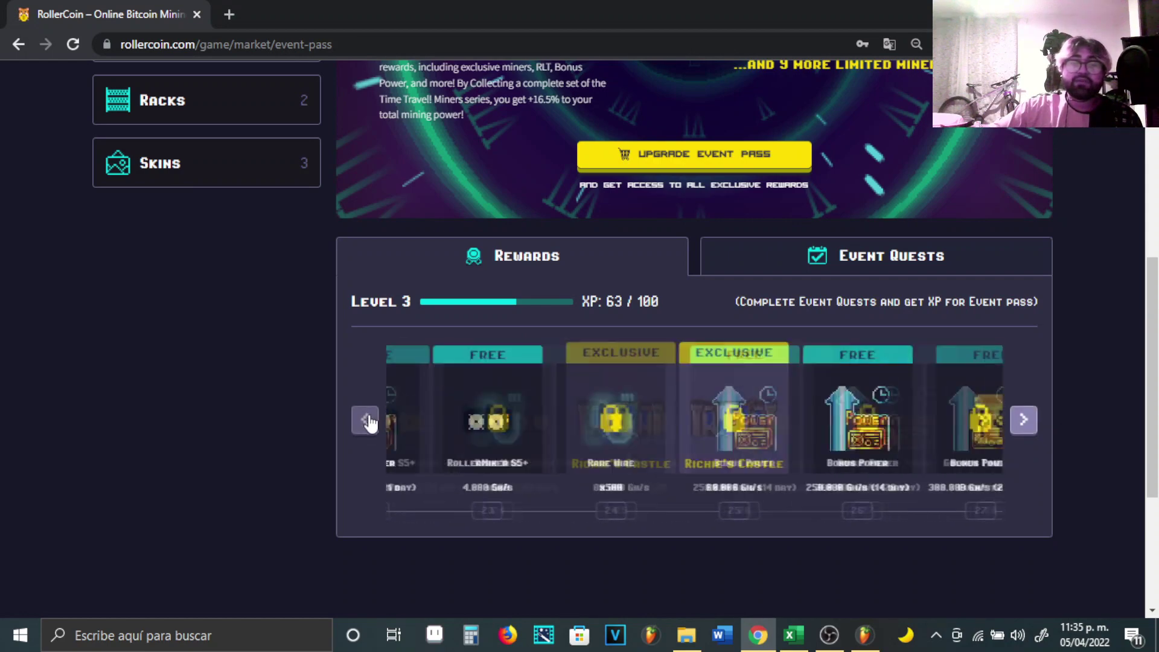
{"action": "left_click", "coordinate": [366, 419]}
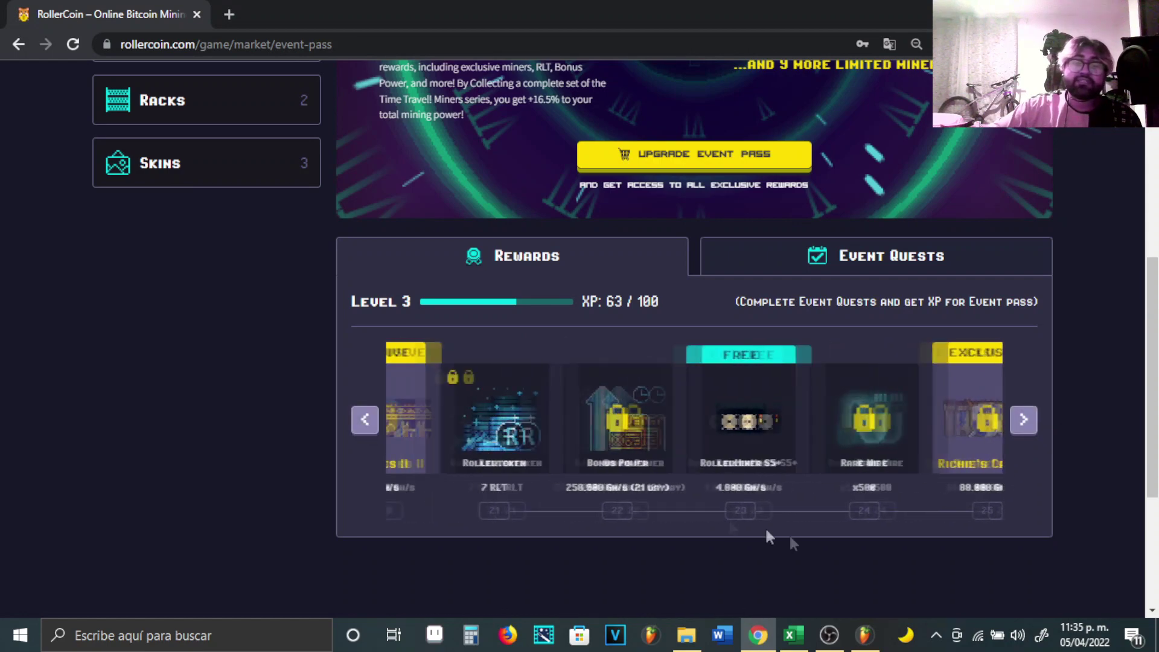
Return to the Excel sheet and compare the RLT DEL PASE amount in C29 with RLT FINAL in C26.
{"action": "left_click", "coordinate": [791, 636]}
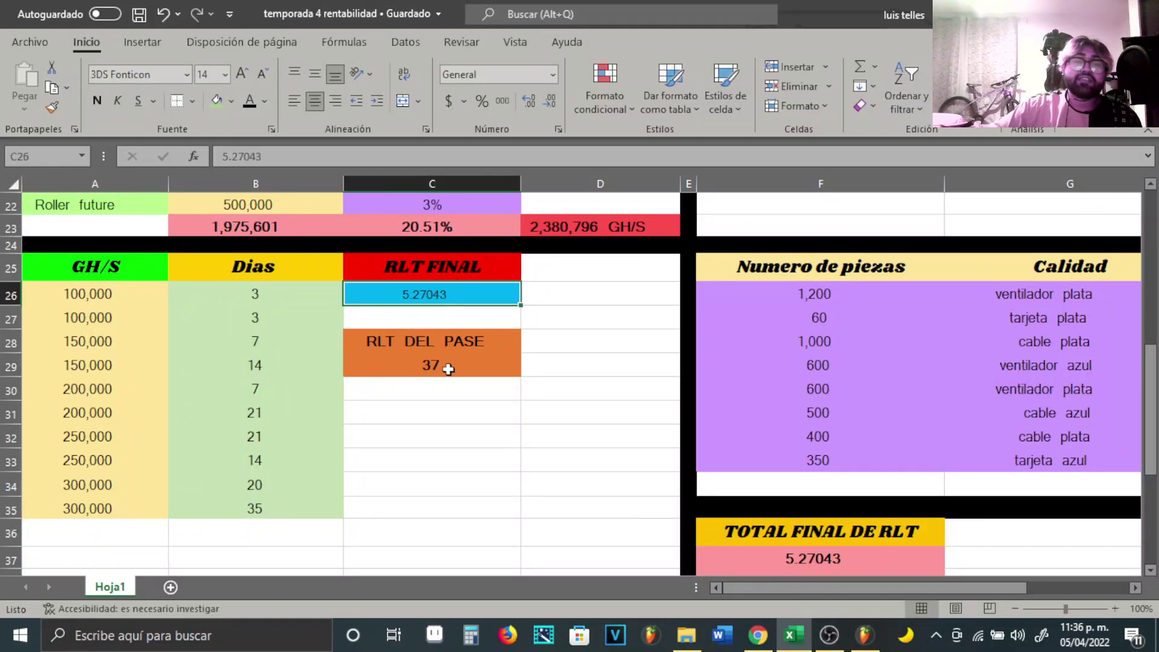
{"action": "left_click", "coordinate": [446, 367]}
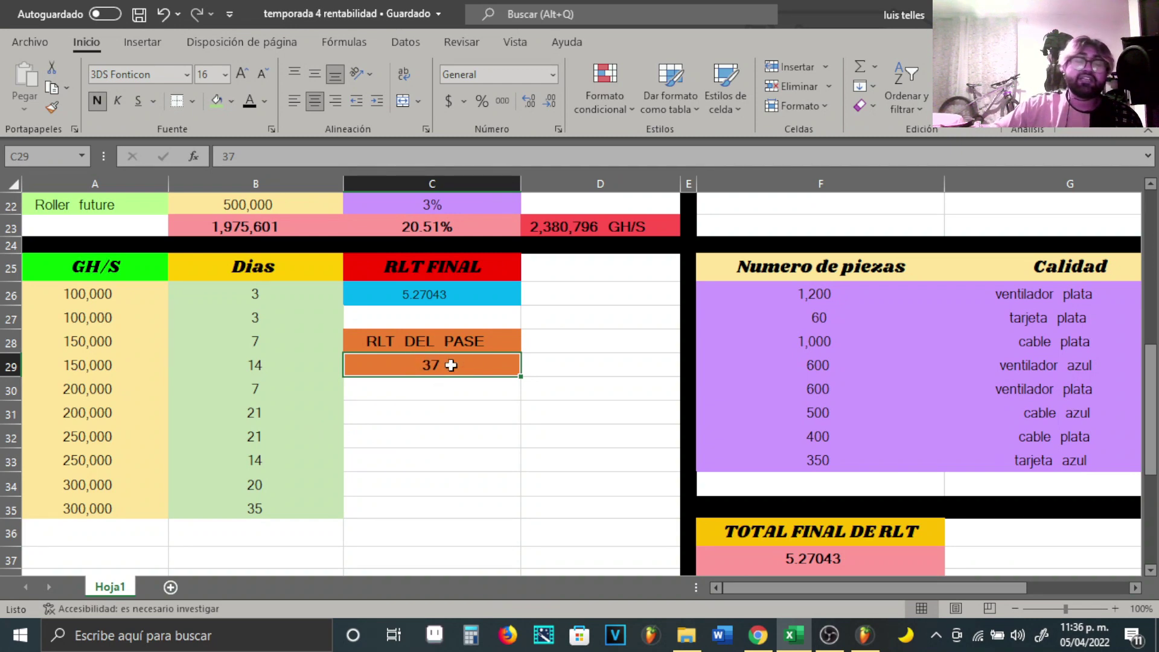
{"action": "left_click", "coordinate": [305, 509]}
{"action": "left_click", "coordinate": [414, 311]}
{"action": "left_click", "coordinate": [418, 291]}
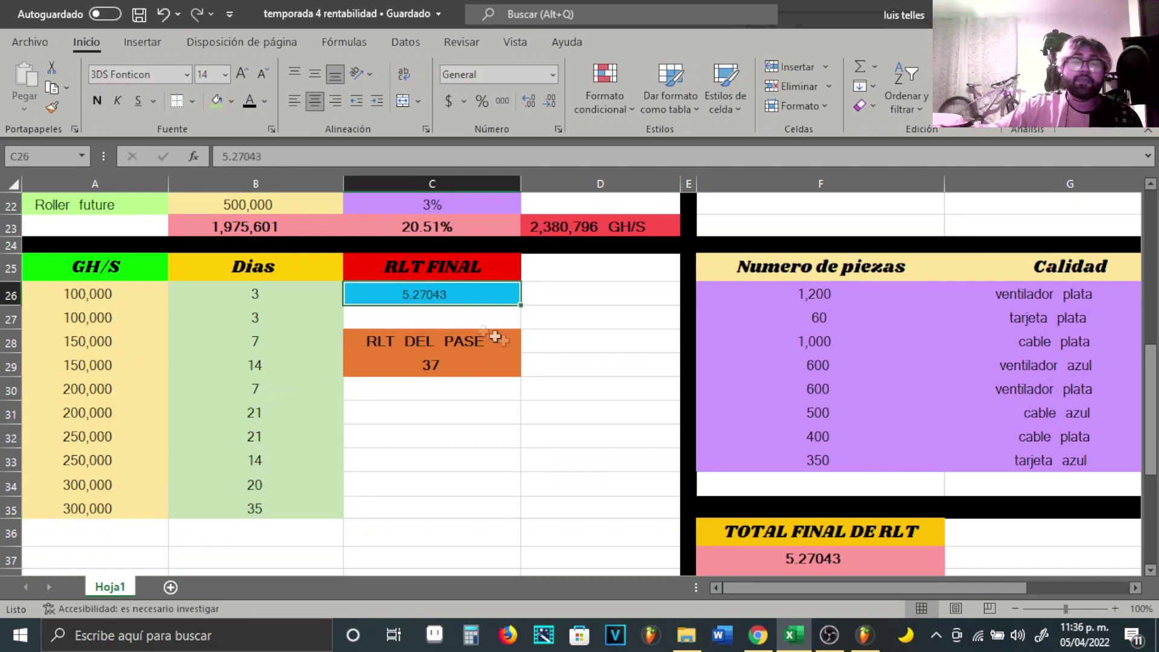
{"action": "scroll", "coordinate": [507, 407], "scroll_direction": "up", "scroll_amount": 5}
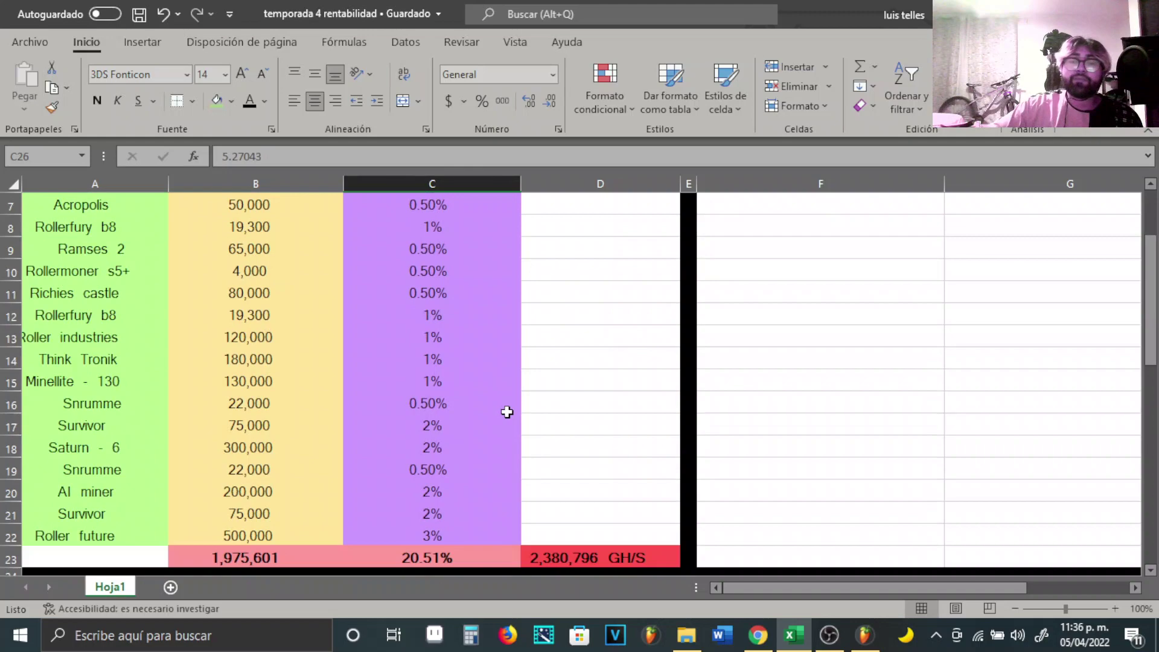
{"action": "scroll", "coordinate": [507, 411], "scroll_direction": "down", "scroll_amount": 4}
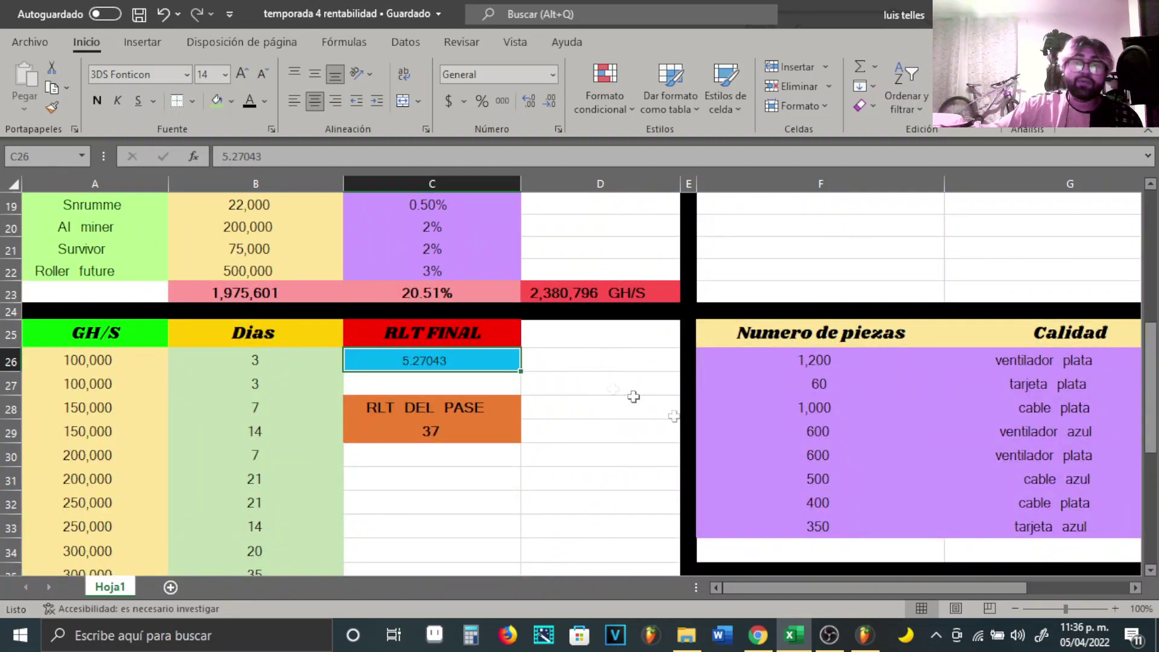
Examine the parts table in columns F to H, including the RLT que cuesta en la tienda column.
{"action": "left_click_drag", "start_coordinate": [780, 589], "coordinate": [905, 591]}
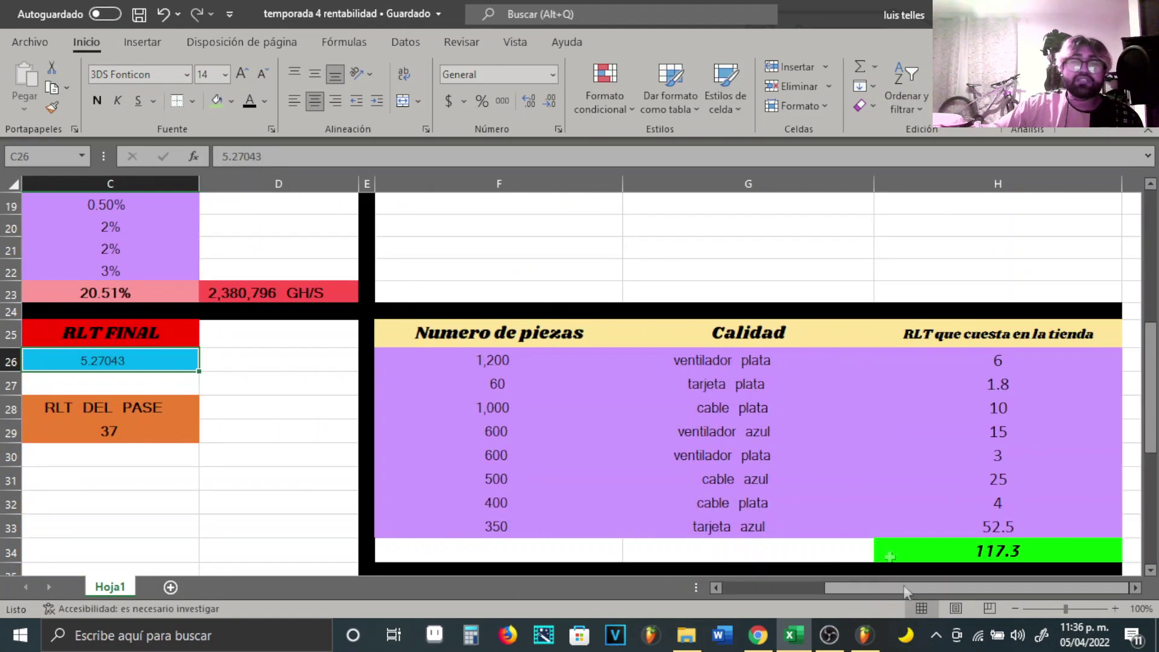
{"action": "scroll", "coordinate": [490, 367], "scroll_direction": "down", "scroll_amount": 1}
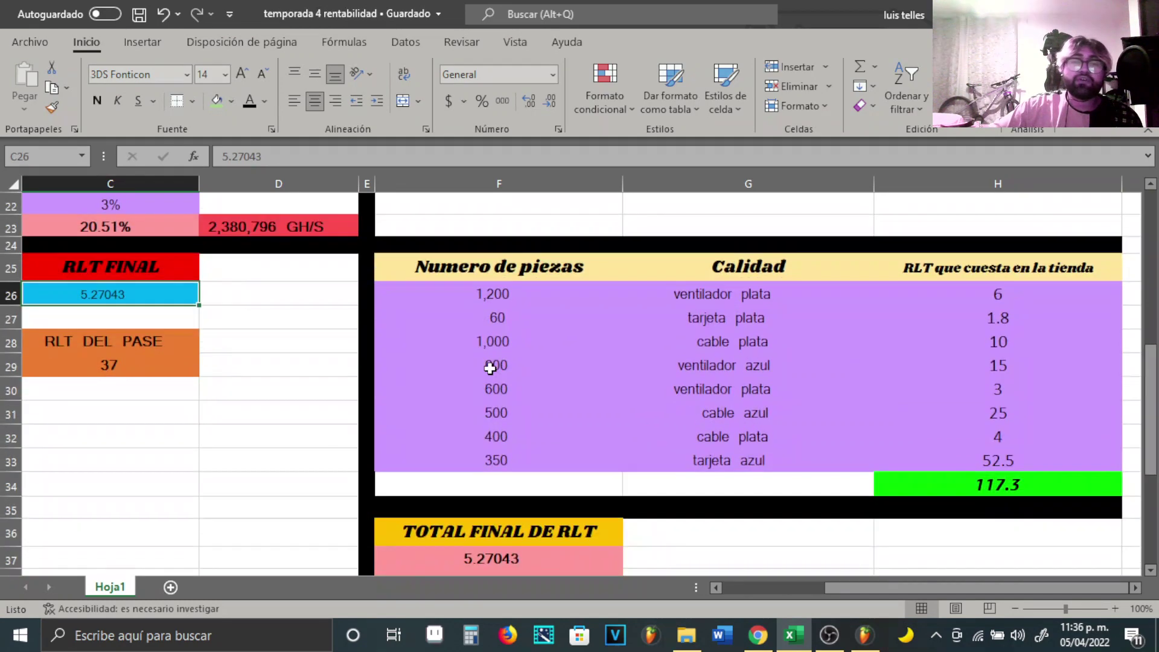
{"action": "scroll", "coordinate": [490, 368], "scroll_direction": "up", "scroll_amount": 1}
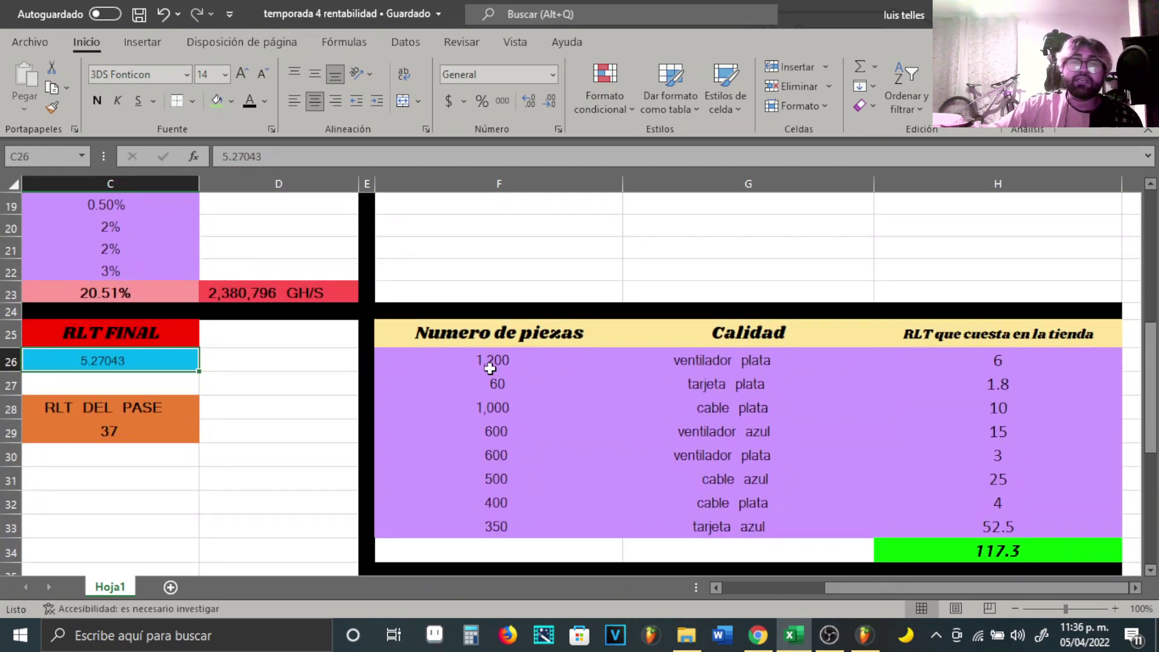
Switch to the RollerCoin event pass in Chrome and review the parts among the level 16 to 25 rewards, including the Rare Wire.
{"action": "left_click", "coordinate": [758, 635]}
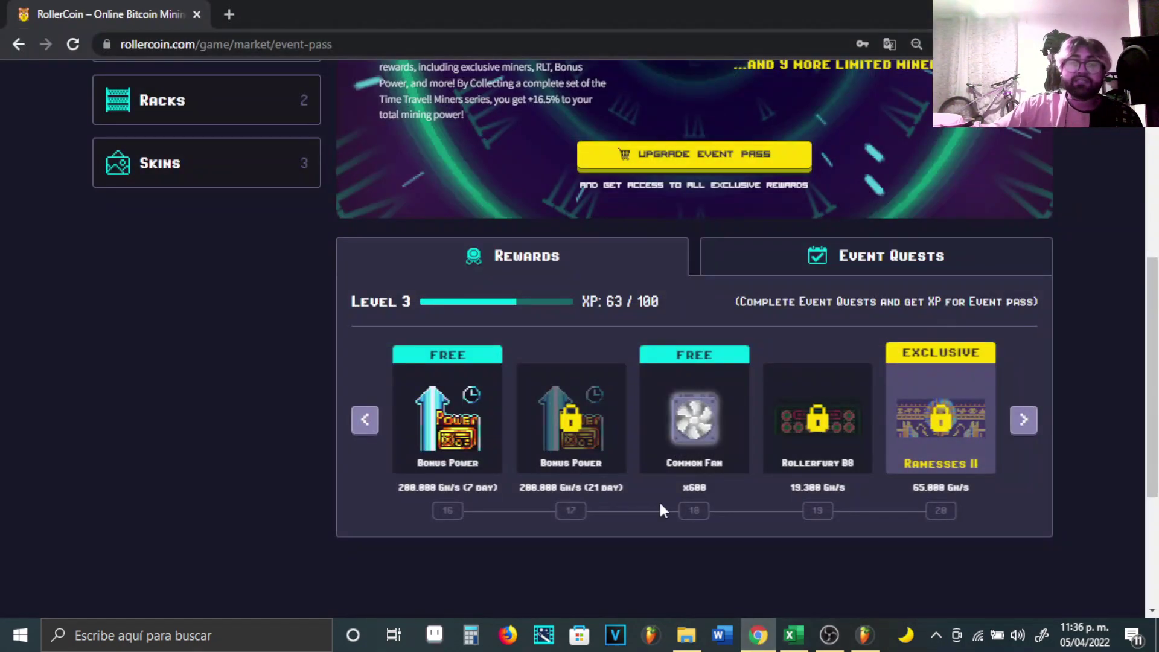
{"action": "left_click", "coordinate": [1033, 429]}
{"action": "left_click", "coordinate": [367, 424]}
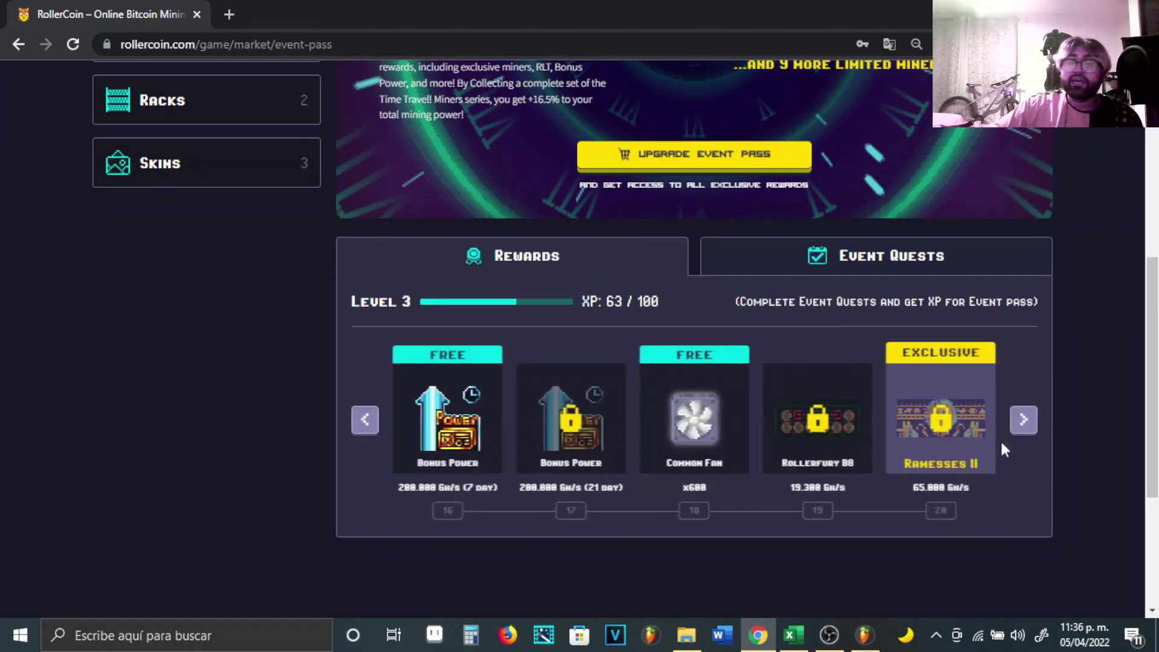
{"action": "left_click", "coordinate": [1023, 422]}
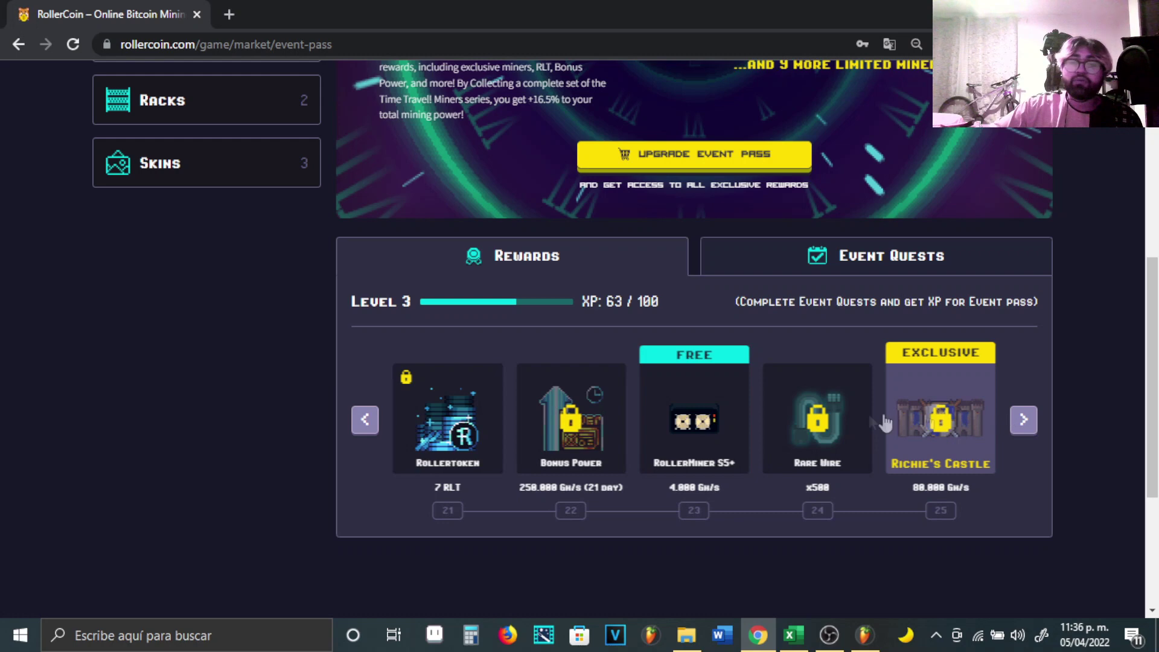
{"action": "left_click", "coordinate": [831, 425]}
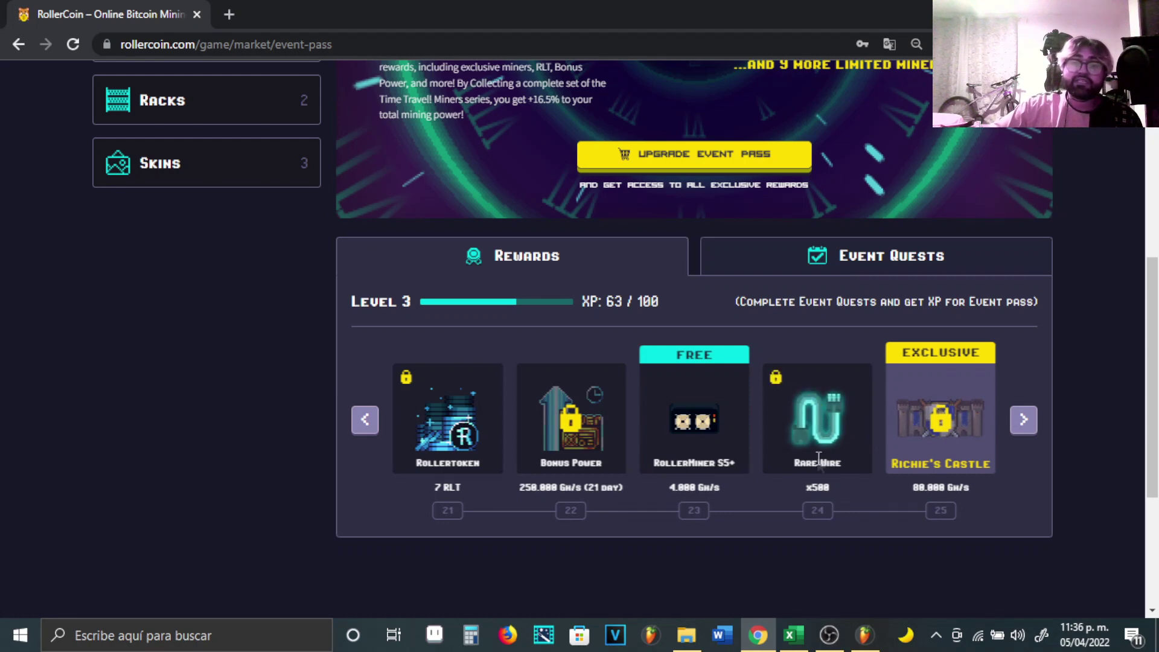
Return to the Excel sheet and review the Numero de piezas and Calidad entries in rows 26 to 29.
{"action": "left_click", "coordinate": [794, 635]}
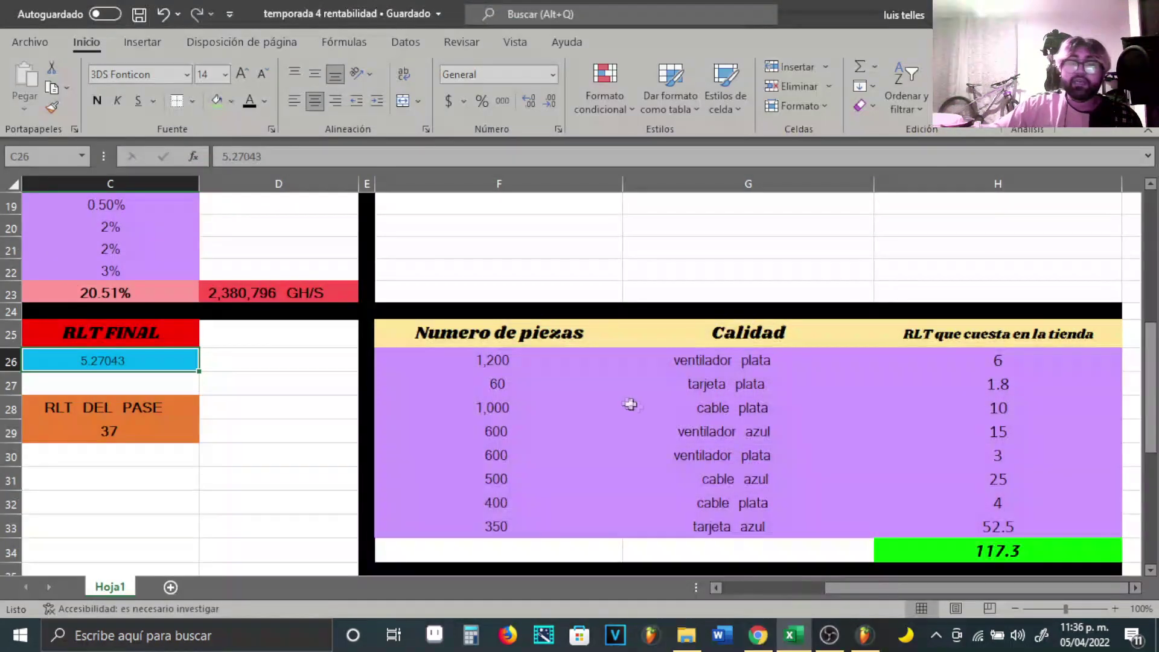
{"action": "scroll", "coordinate": [502, 297], "scroll_direction": "down", "scroll_amount": 1}
{"action": "left_click", "coordinate": [504, 297]}
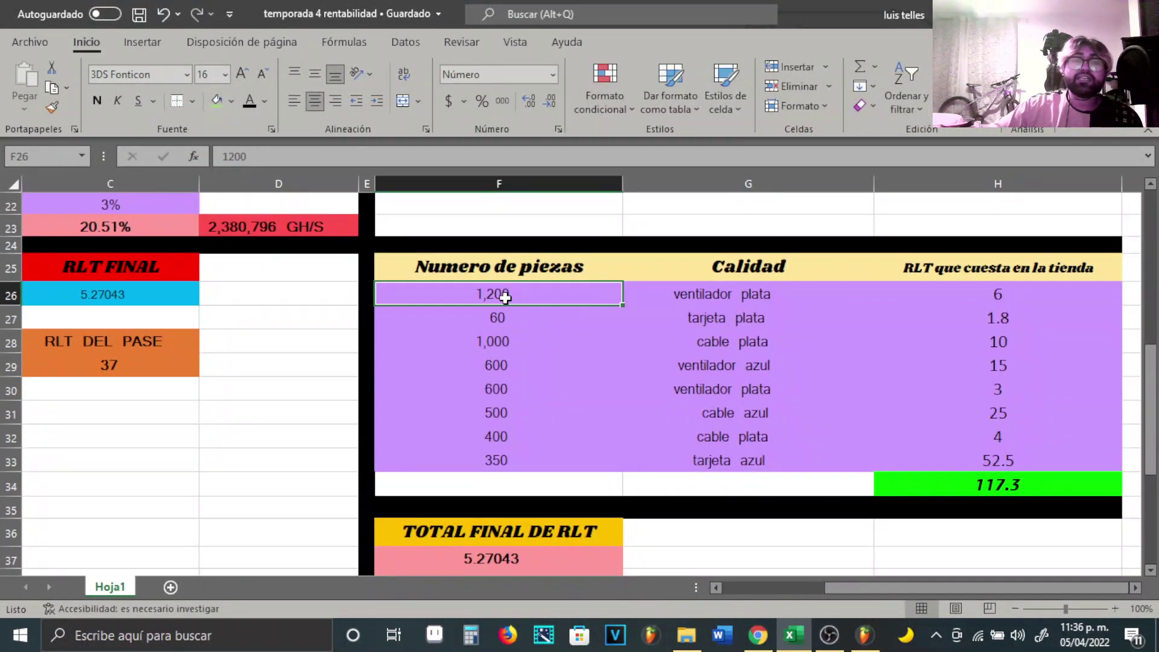
{"action": "left_click", "coordinate": [695, 305]}
{"action": "left_click", "coordinate": [518, 316]}
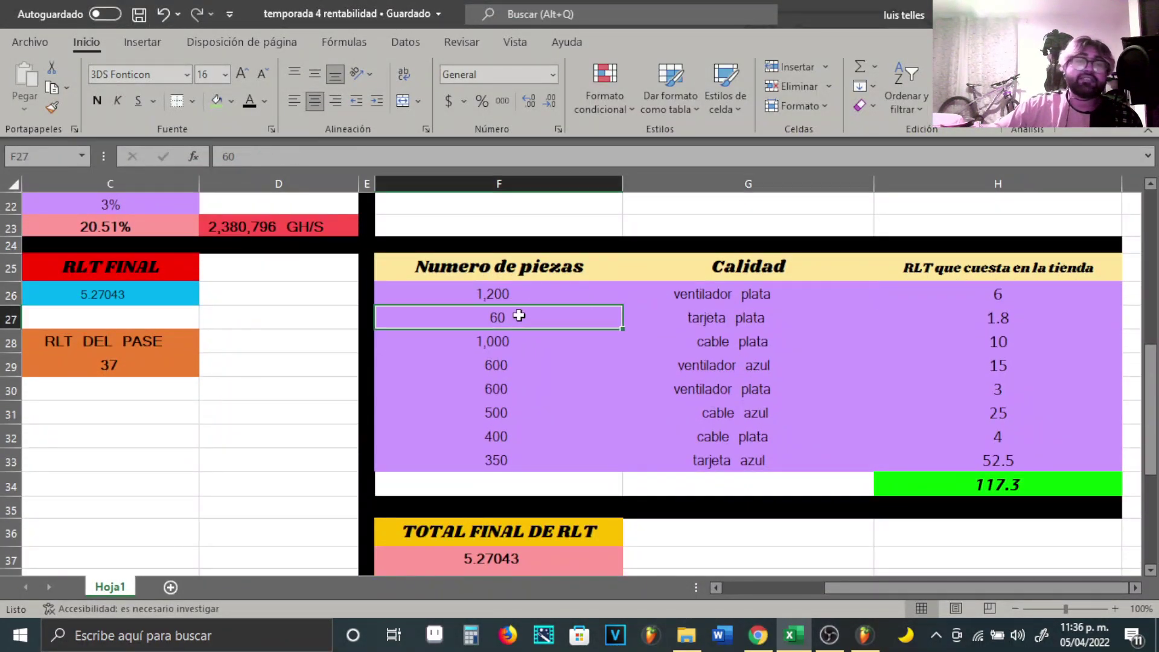
{"action": "left_click", "coordinate": [721, 321]}
{"action": "left_click", "coordinate": [505, 338]}
{"action": "left_click", "coordinate": [674, 348]}
{"action": "left_click", "coordinate": [523, 366]}
{"action": "left_click", "coordinate": [659, 371]}
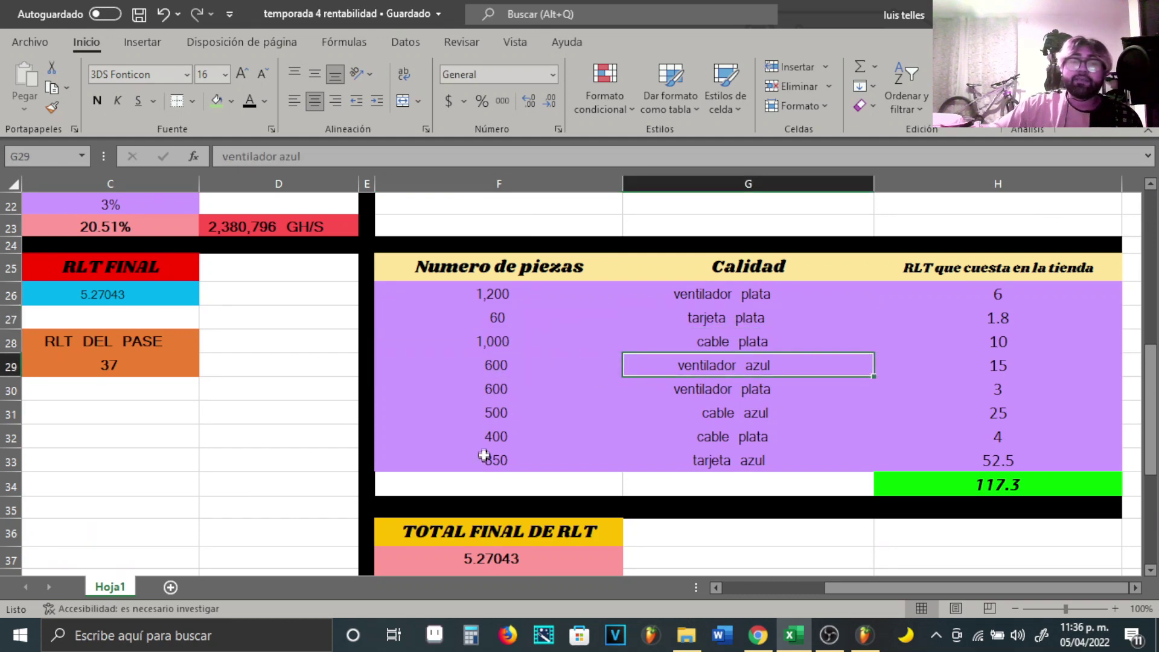
Review the part quantities and qualities in rows 30 to 33, glancing briefly at the event pass in Chrome.
{"action": "left_click", "coordinate": [595, 465]}
{"action": "left_click", "coordinate": [658, 465]}
{"action": "left_click", "coordinate": [688, 416]}
{"action": "left_click", "coordinate": [679, 444]}
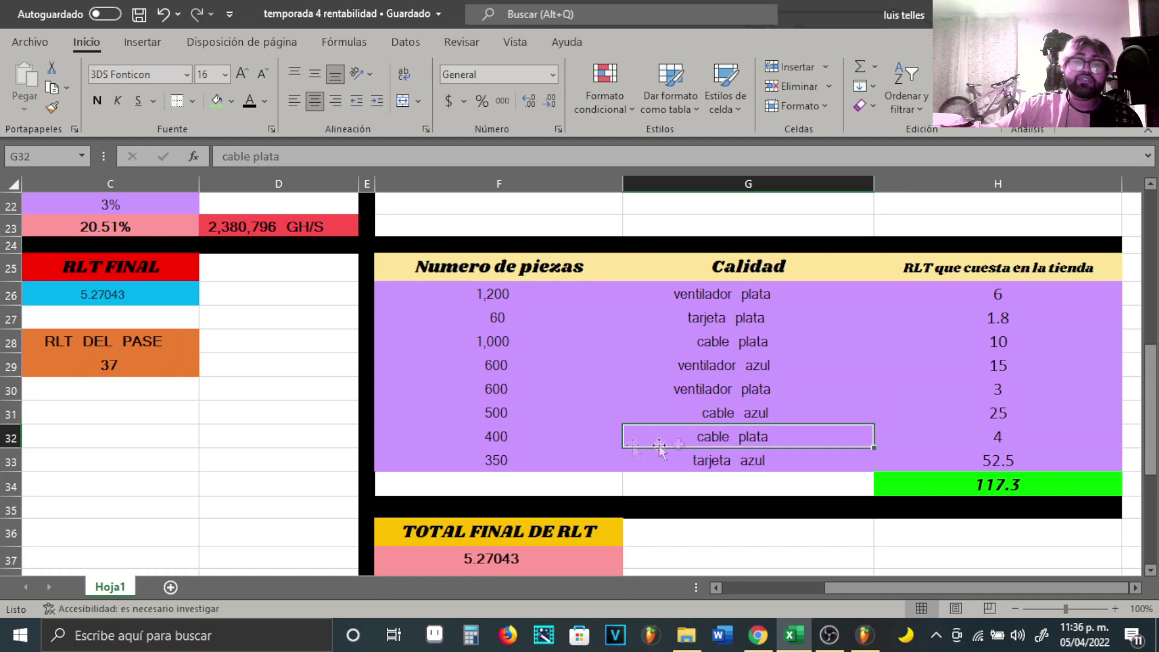
{"action": "left_click", "coordinate": [531, 458]}
{"action": "left_click", "coordinate": [525, 440]}
{"action": "left_click", "coordinate": [510, 415]}
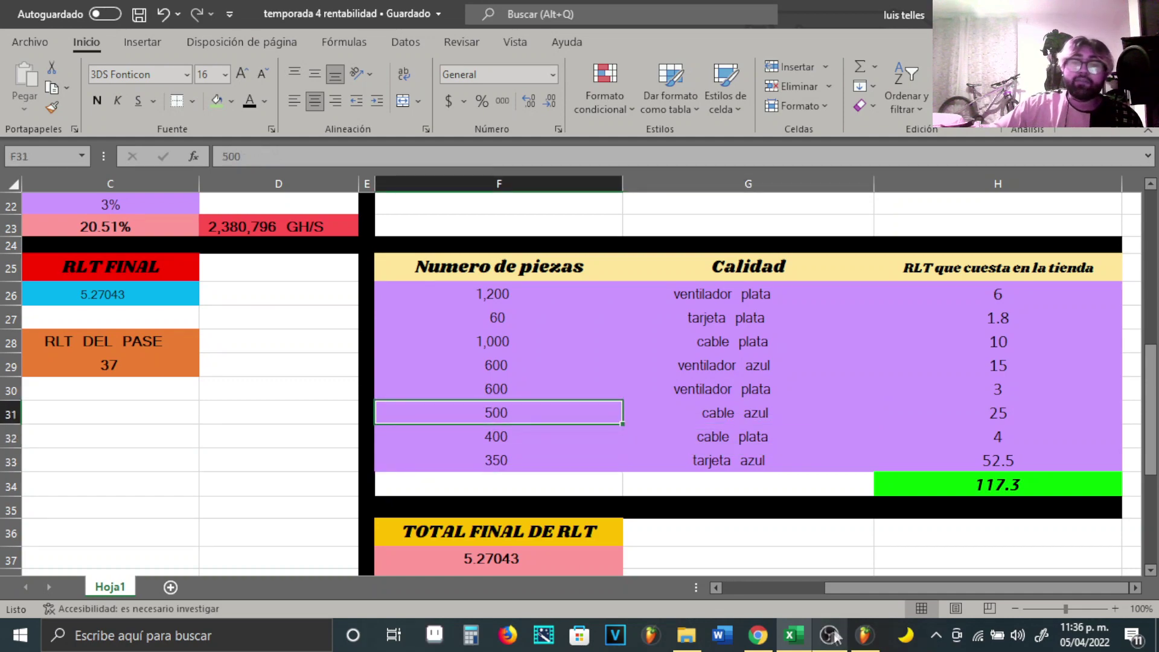
{"action": "left_click", "coordinate": [758, 636]}
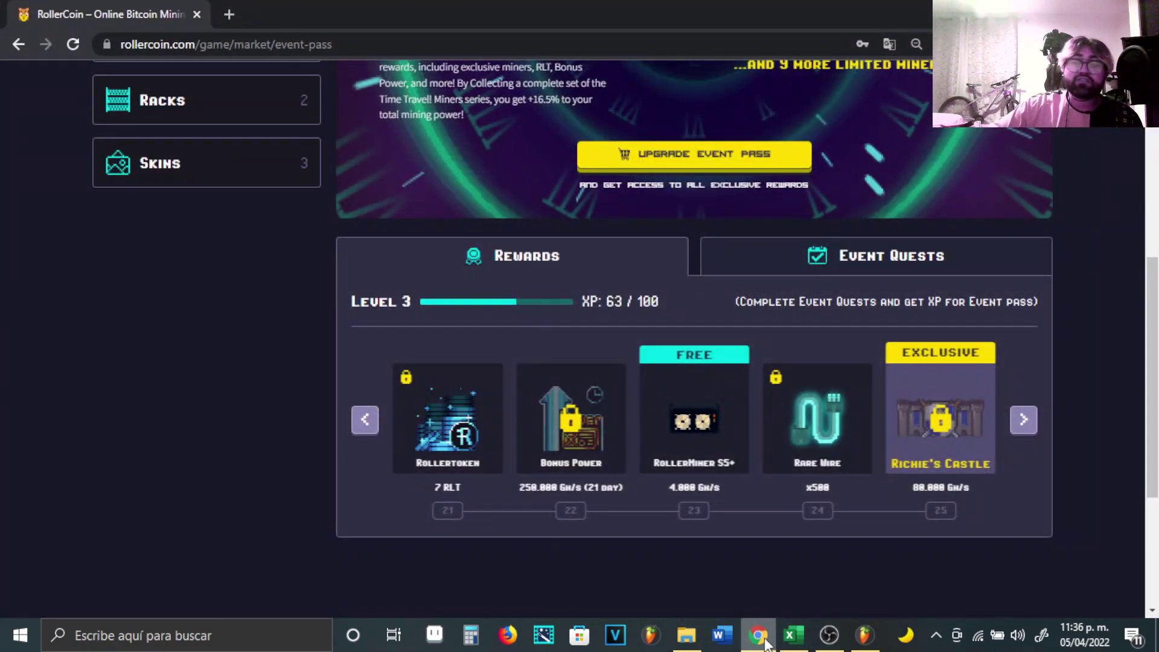
{"action": "key", "text": "alt+Tab"}
{"action": "left_click", "coordinate": [664, 385]}
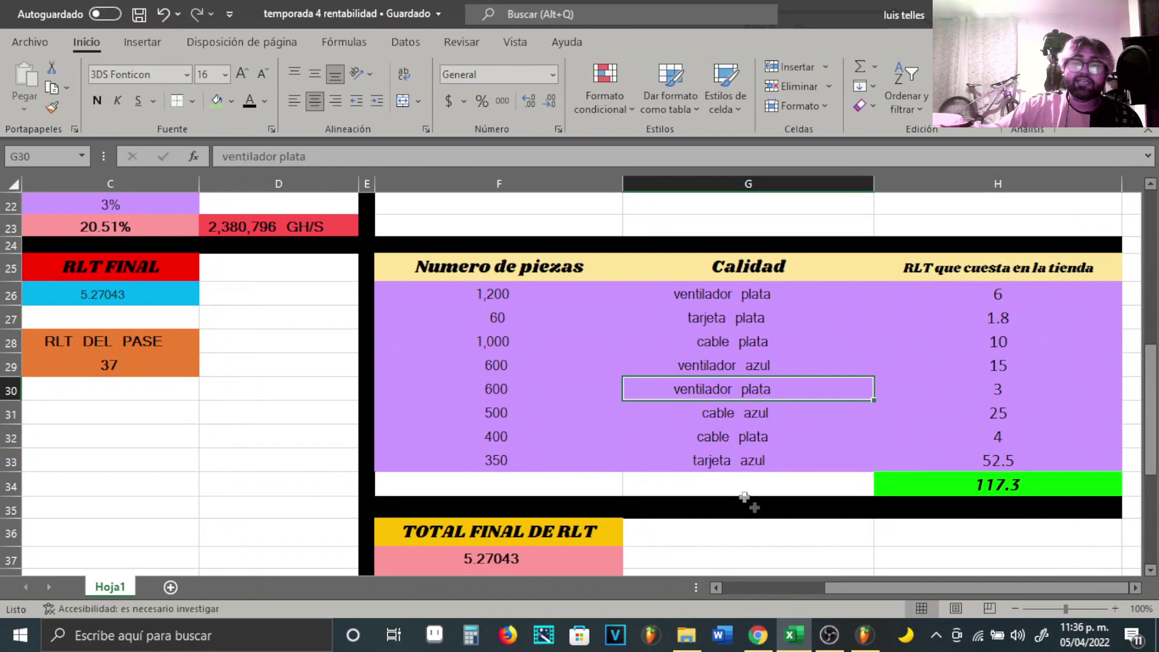
Switch to RollerCoin in Chrome, open the store's Parts section and compare the legendary, rare and common part prices.
{"action": "left_click", "coordinate": [759, 636]}
{"action": "scroll", "coordinate": [483, 176], "scroll_direction": "up", "scroll_amount": 5}
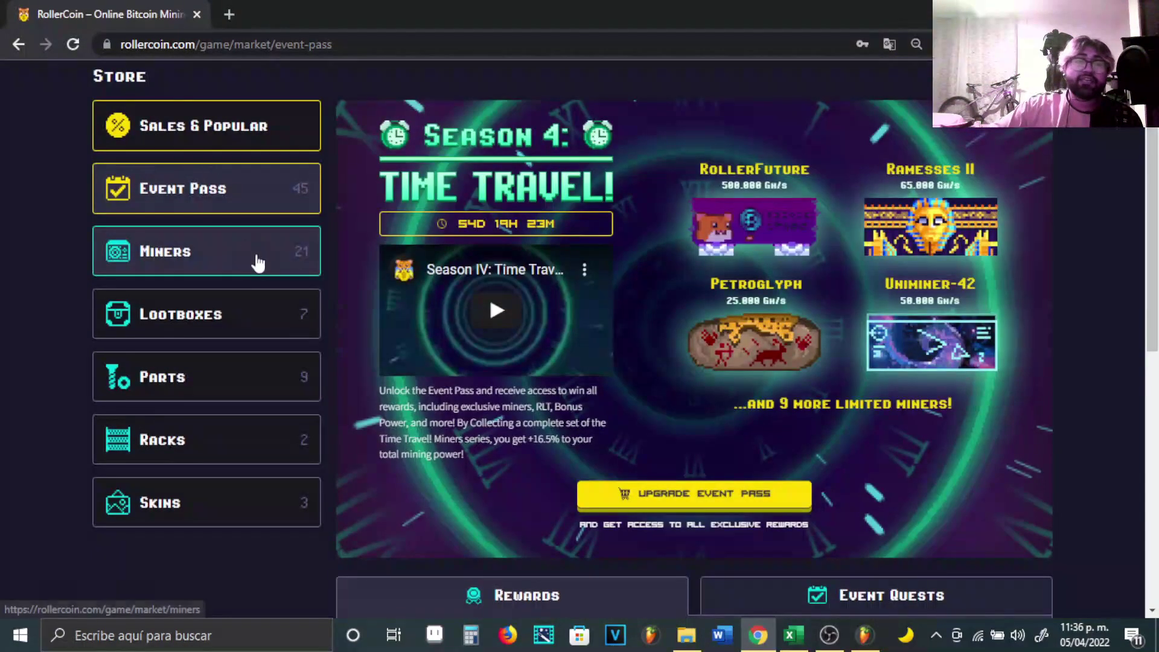
{"action": "left_click", "coordinate": [248, 370]}
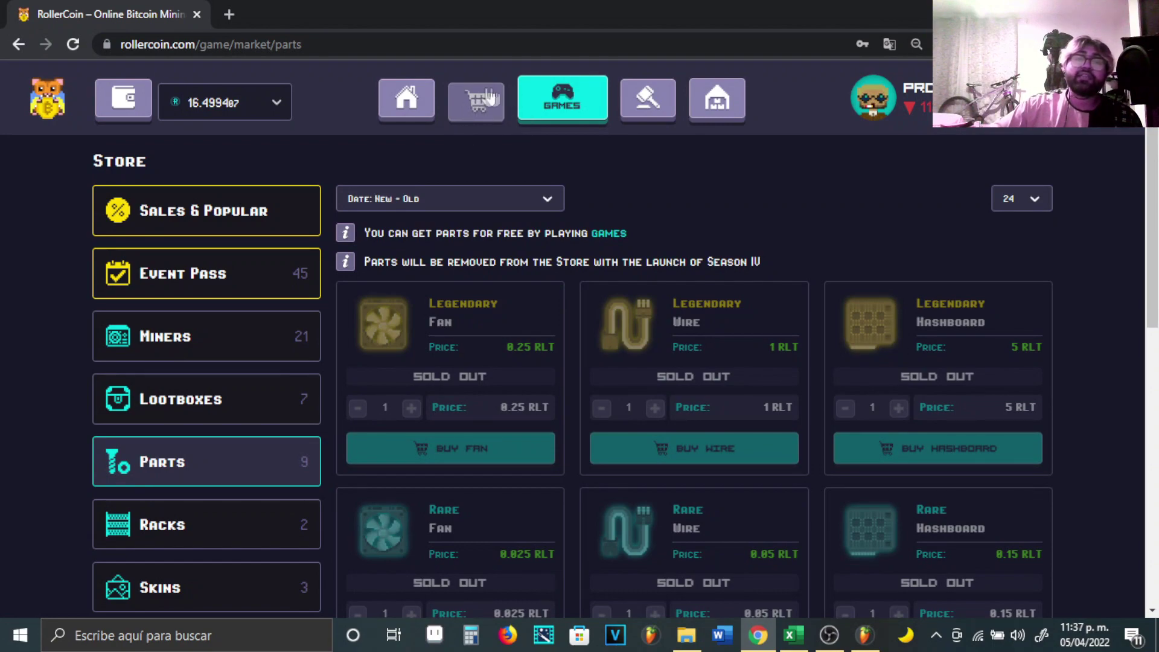
{"action": "scroll", "coordinate": [463, 277], "scroll_direction": "down", "scroll_amount": 1}
{"action": "scroll", "coordinate": [465, 282], "scroll_direction": "down", "scroll_amount": 4}
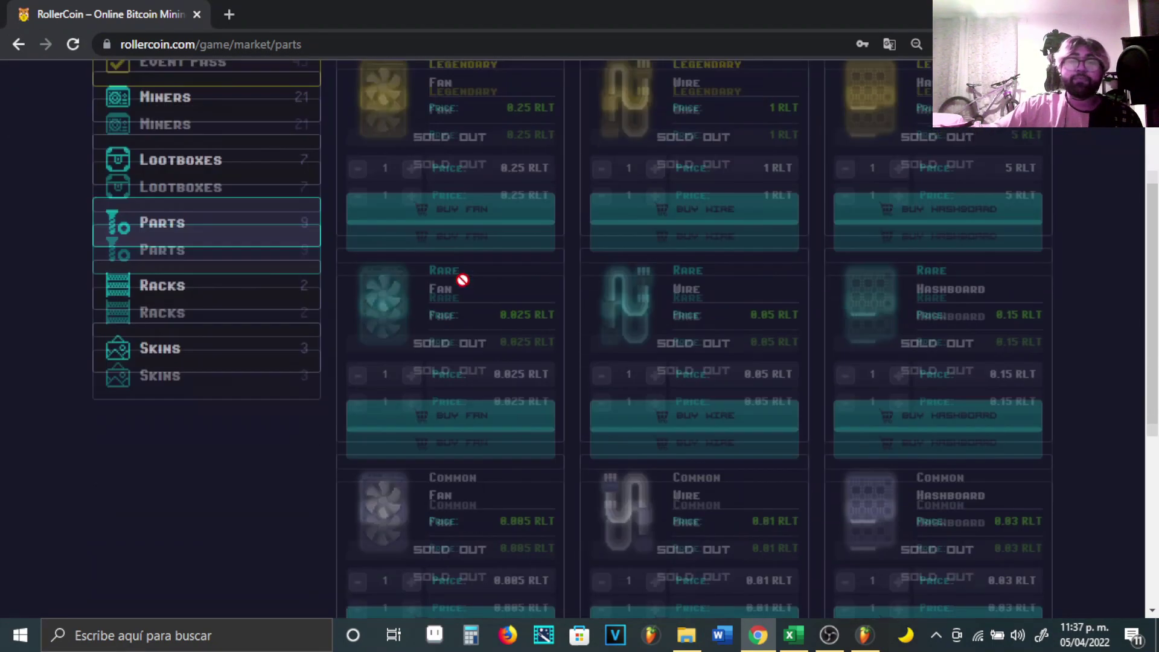
{"action": "scroll", "coordinate": [628, 265], "scroll_direction": "up", "scroll_amount": 4}
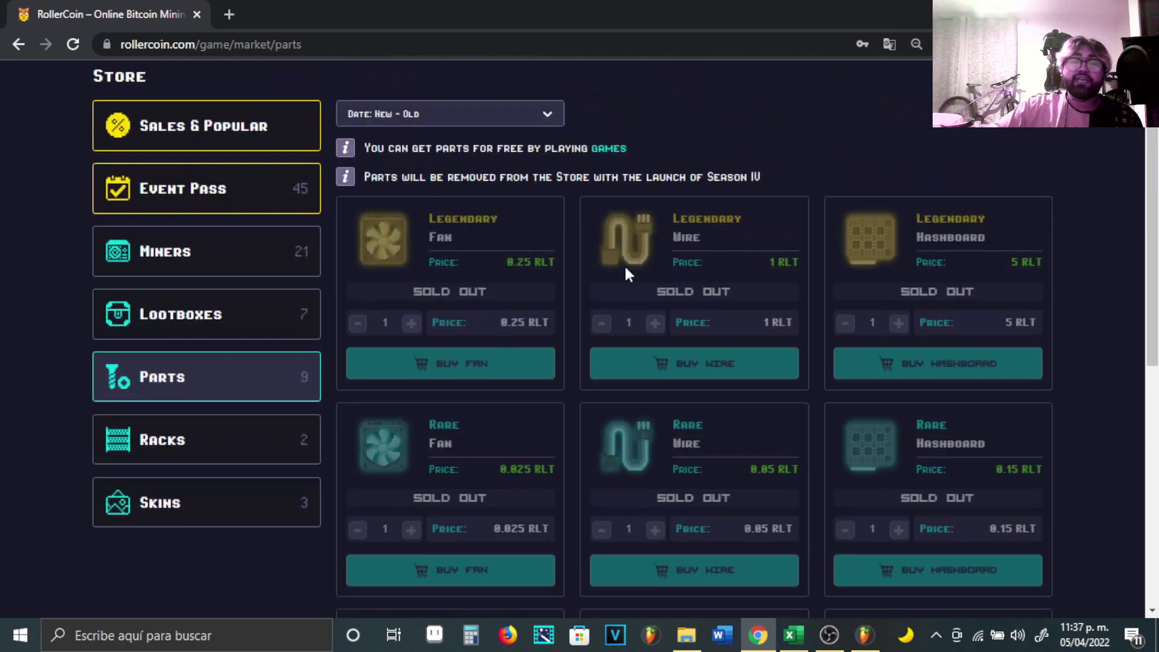
{"action": "scroll", "coordinate": [498, 274], "scroll_direction": "down", "scroll_amount": 3}
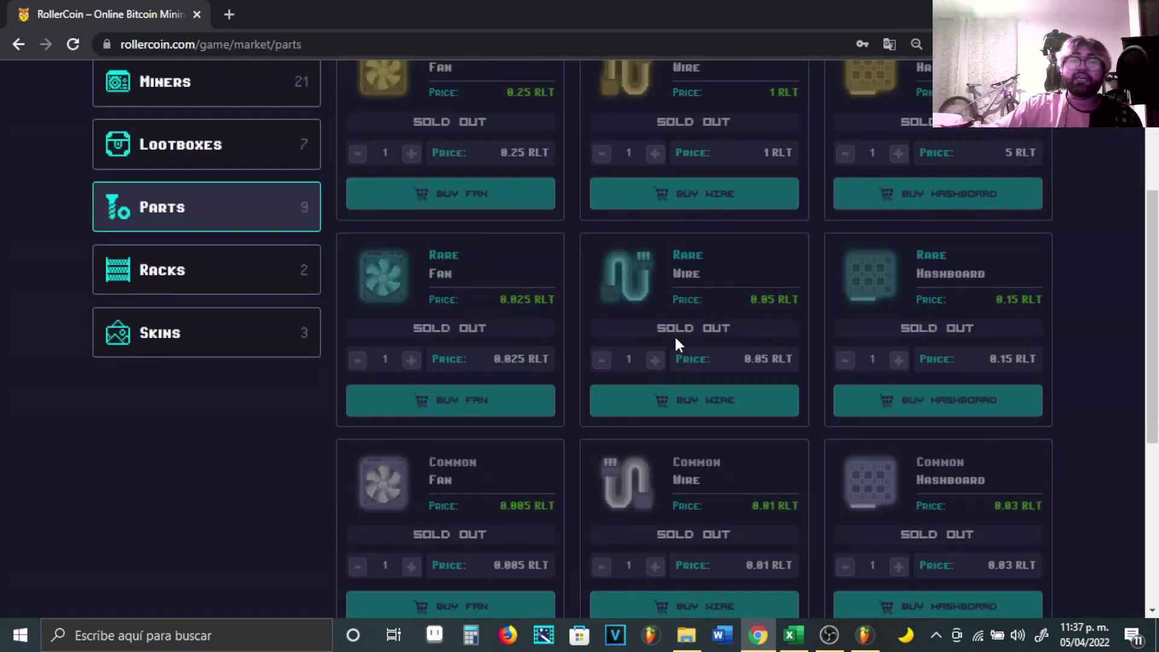
{"action": "scroll", "coordinate": [675, 334], "scroll_direction": "down", "scroll_amount": 3}
{"action": "scroll", "coordinate": [677, 337], "scroll_direction": "up", "scroll_amount": 3}
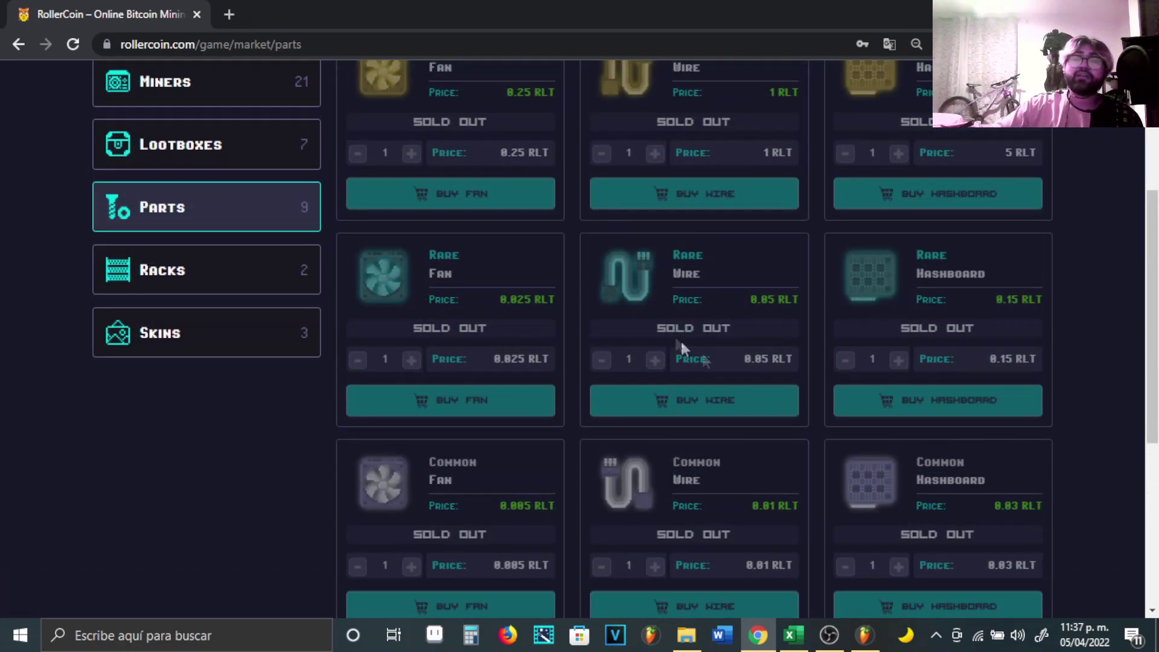
{"action": "scroll", "coordinate": [675, 334], "scroll_direction": "up", "scroll_amount": 3}
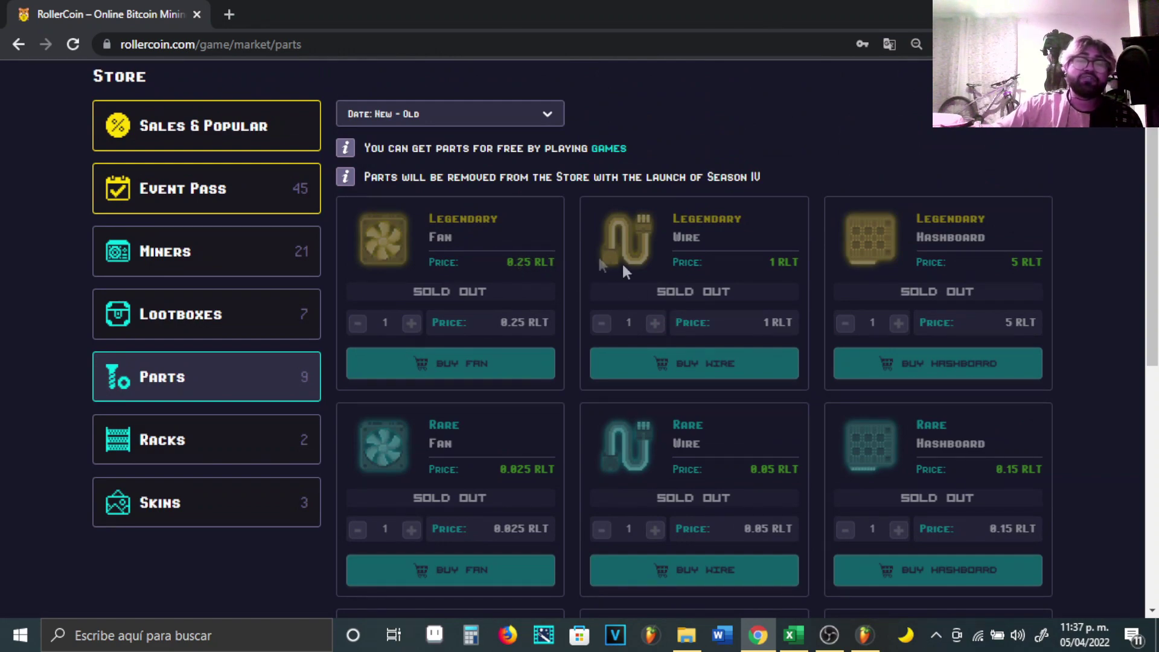
{"action": "scroll", "coordinate": [900, 316], "scroll_direction": "down", "scroll_amount": 7}
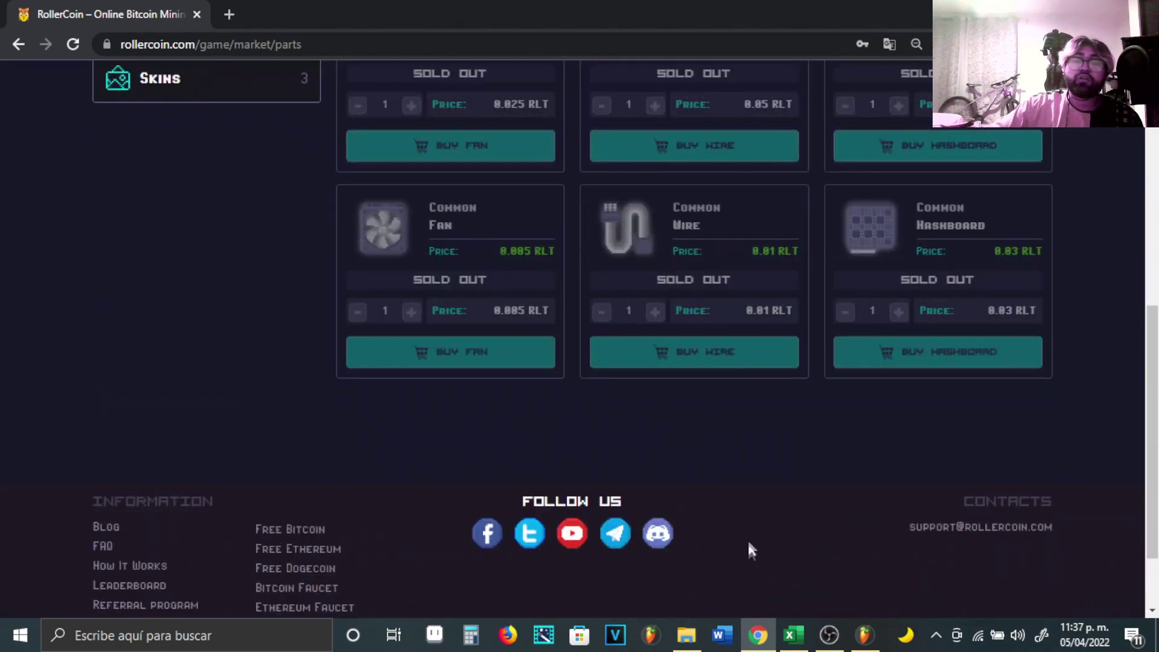
{"action": "scroll", "coordinate": [745, 543], "scroll_direction": "up", "scroll_amount": 5}
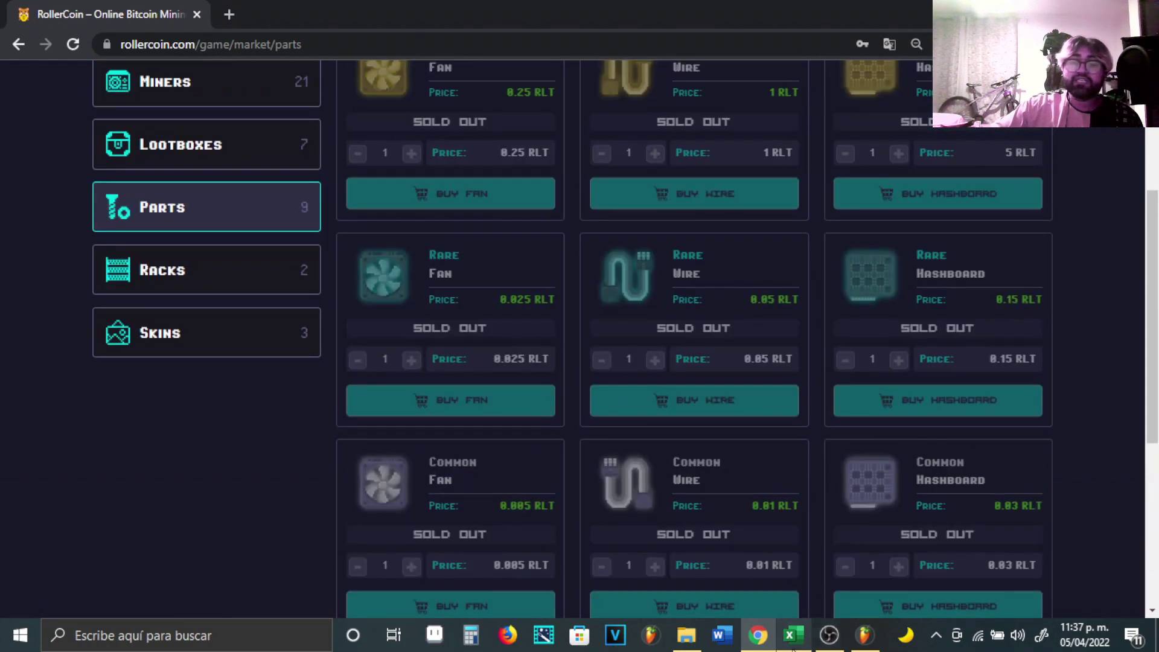
Return to the Excel sheet and examine the store cost in RLT of the parts in rows 26 to 30.
{"action": "left_click", "coordinate": [793, 635]}
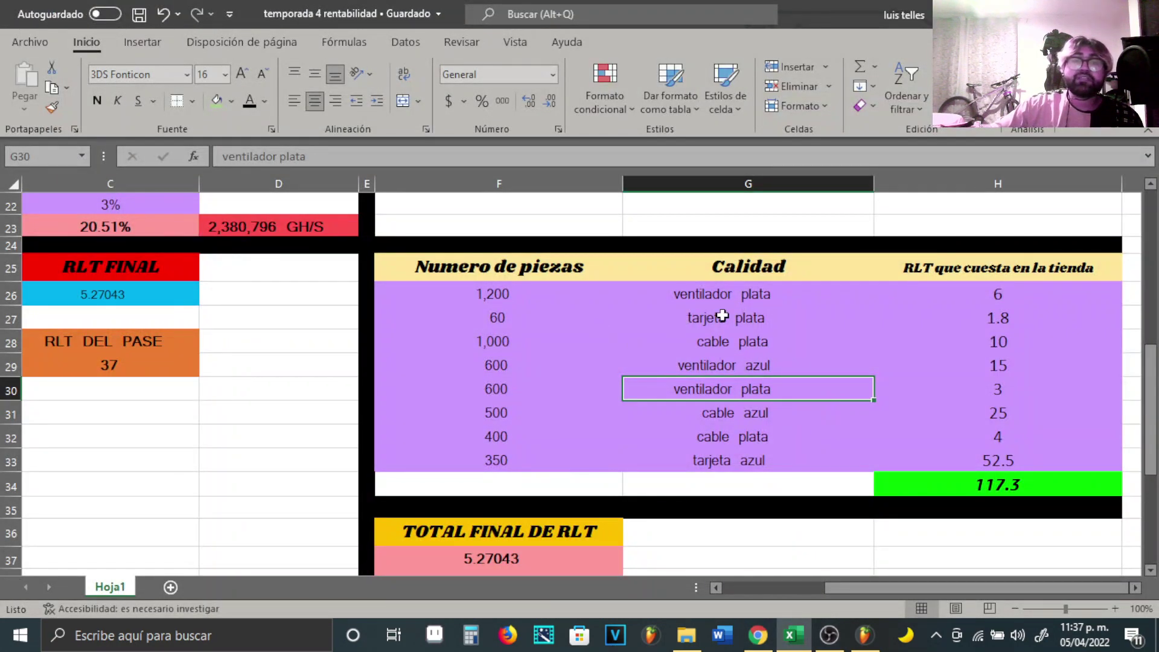
{"action": "left_click", "coordinate": [729, 296]}
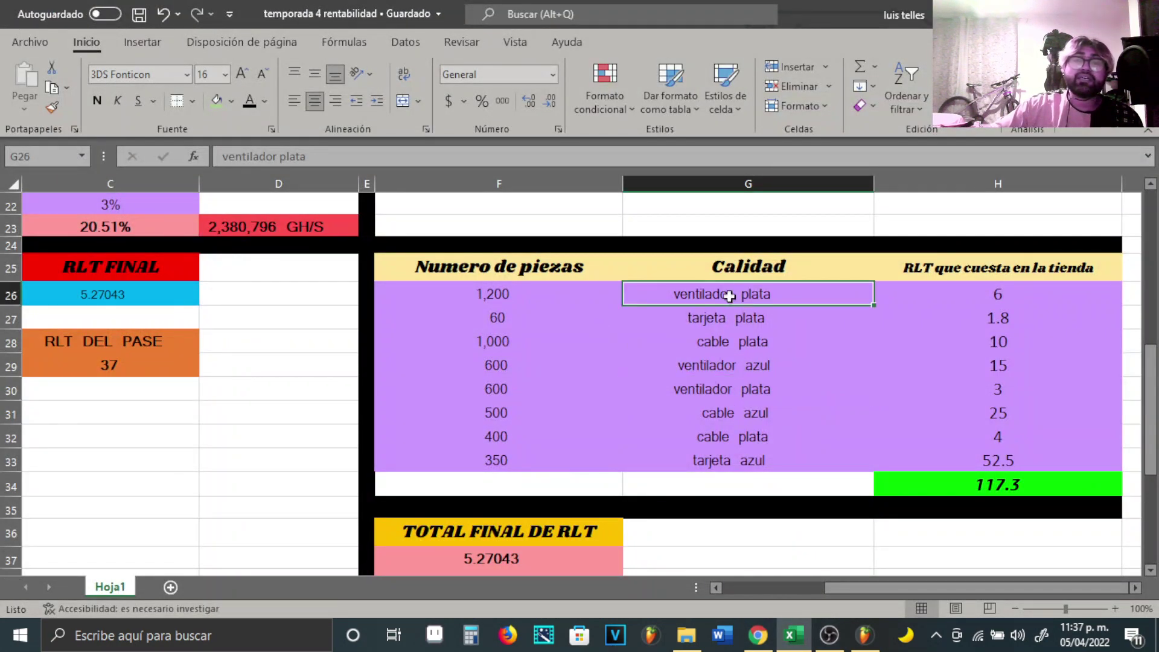
{"action": "left_click", "coordinate": [995, 300]}
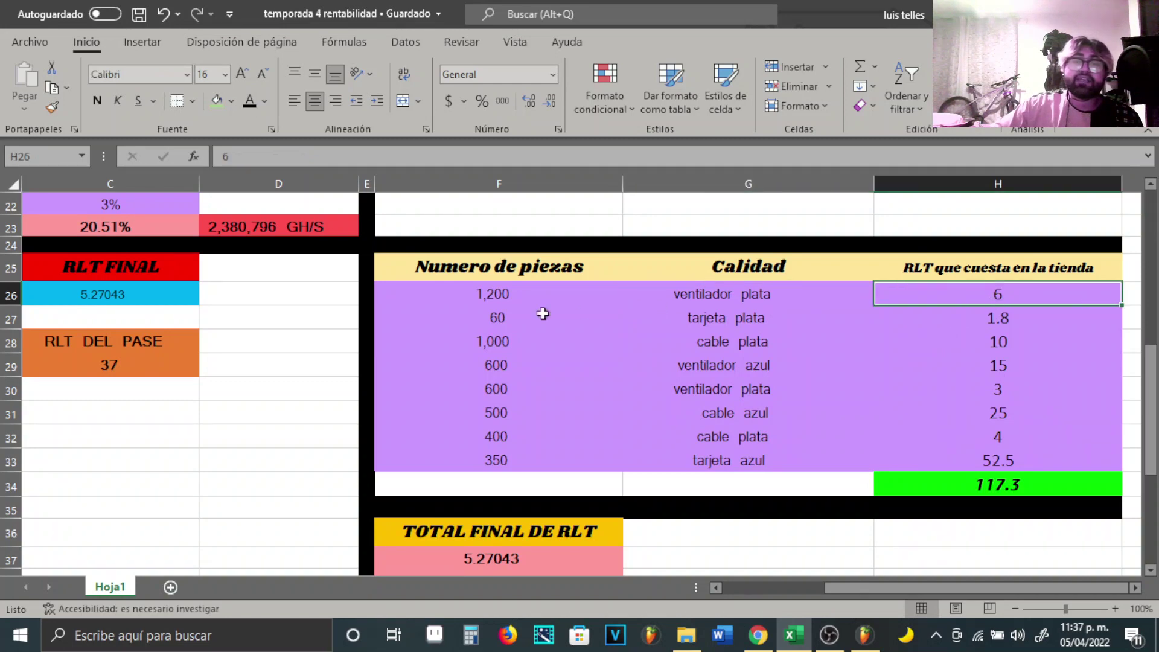
{"action": "left_click", "coordinate": [1022, 324]}
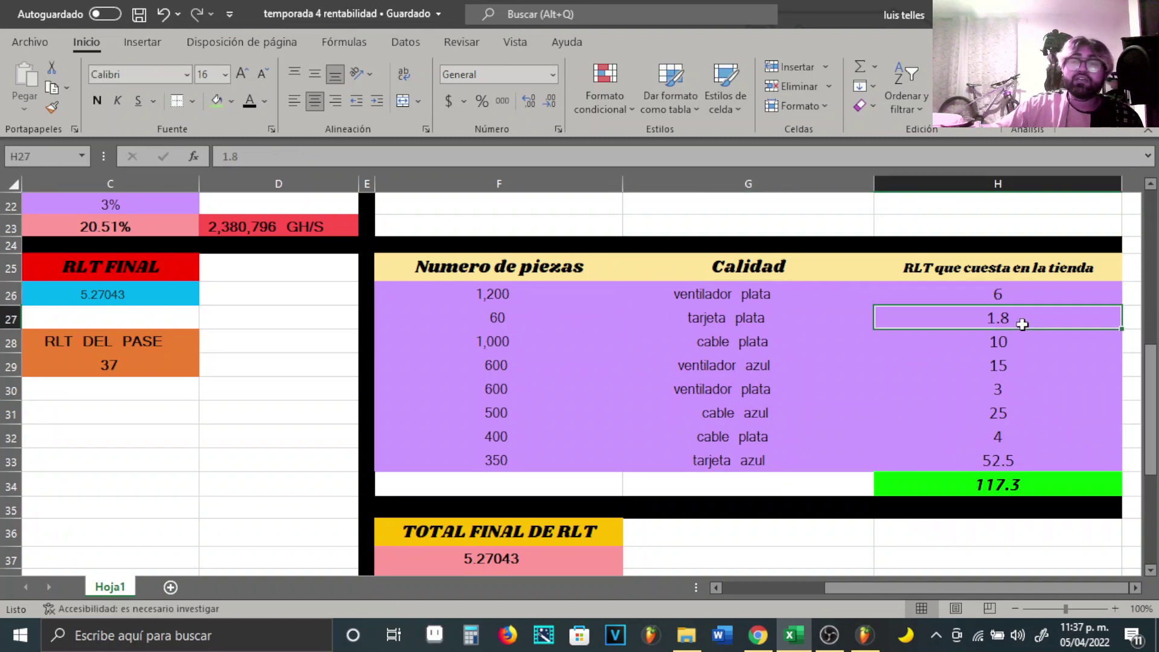
{"action": "left_click", "coordinate": [1015, 341]}
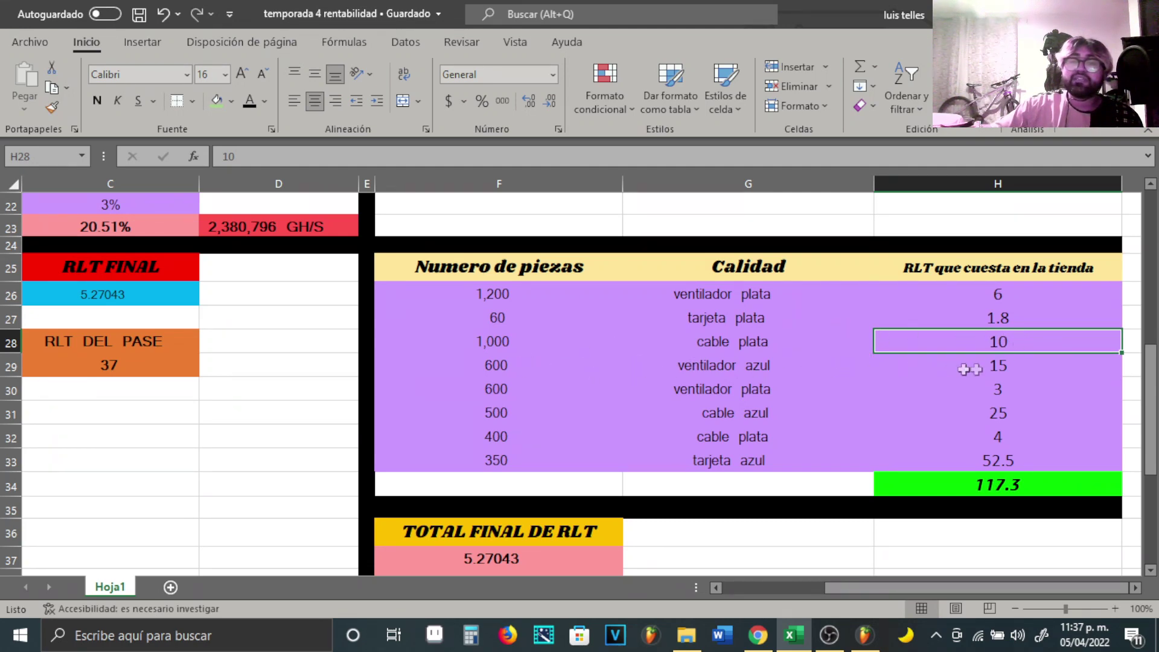
{"action": "left_click", "coordinate": [1006, 370]}
{"action": "left_click", "coordinate": [868, 393]}
{"action": "left_click", "coordinate": [1002, 394]}
Examine the cable azul quantity and store cost in row 31 and the tarjeta azul quantity in row 33.
{"action": "left_click", "coordinate": [545, 414]}
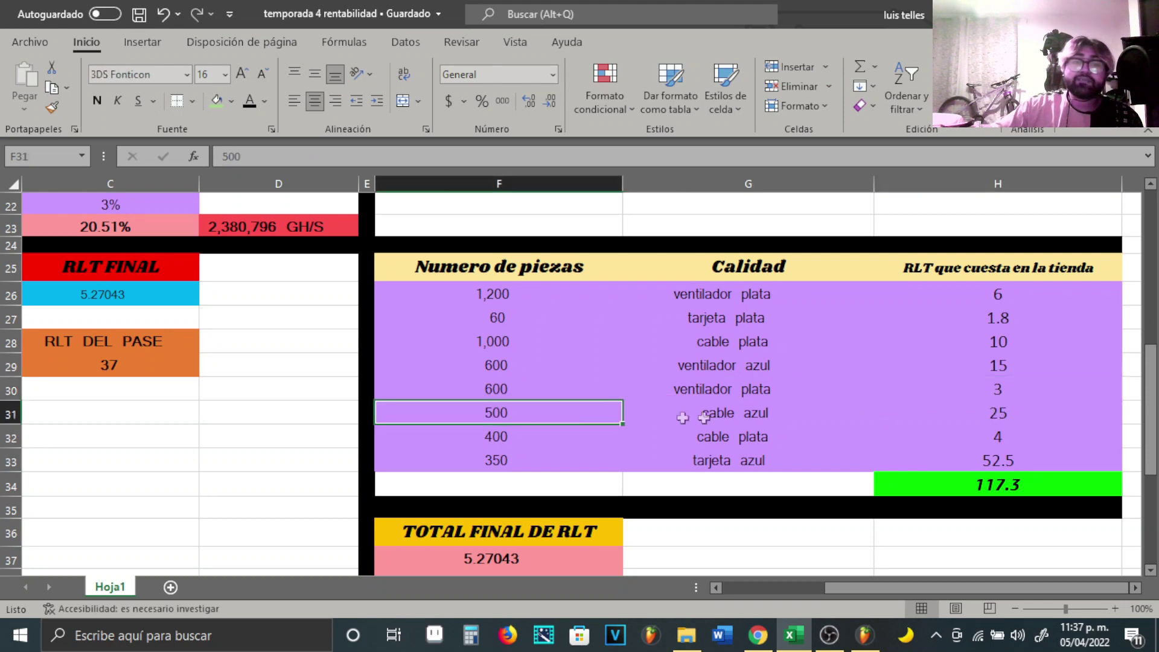
{"action": "left_click", "coordinate": [751, 413]}
{"action": "left_click", "coordinate": [1004, 418]}
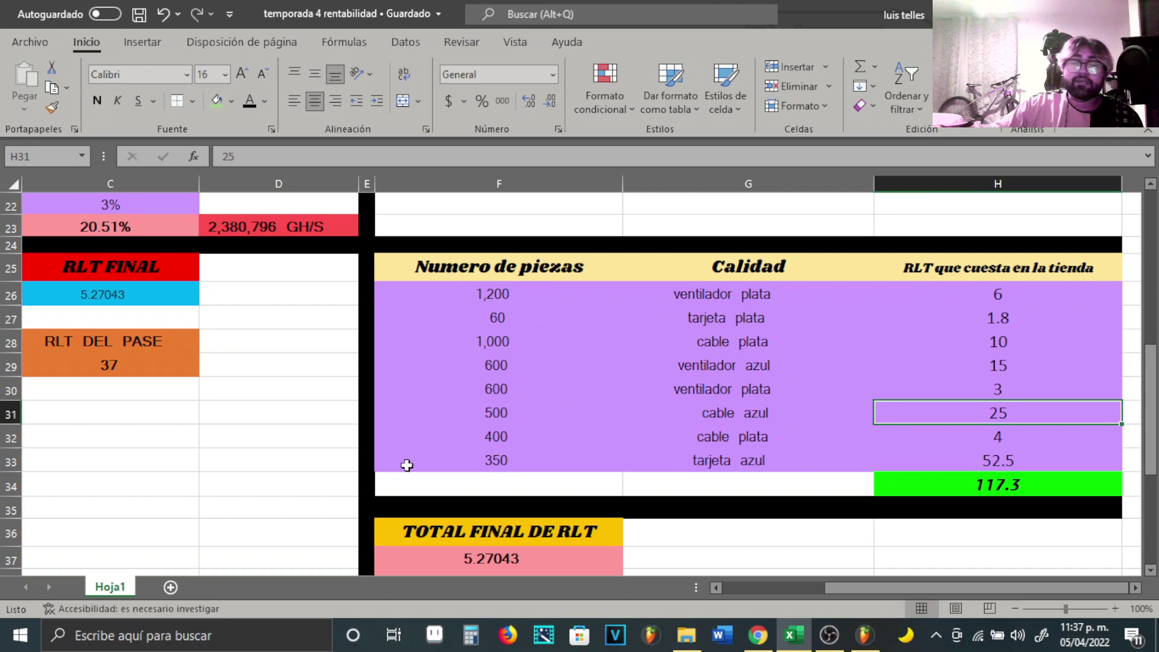
{"action": "left_click", "coordinate": [517, 463]}
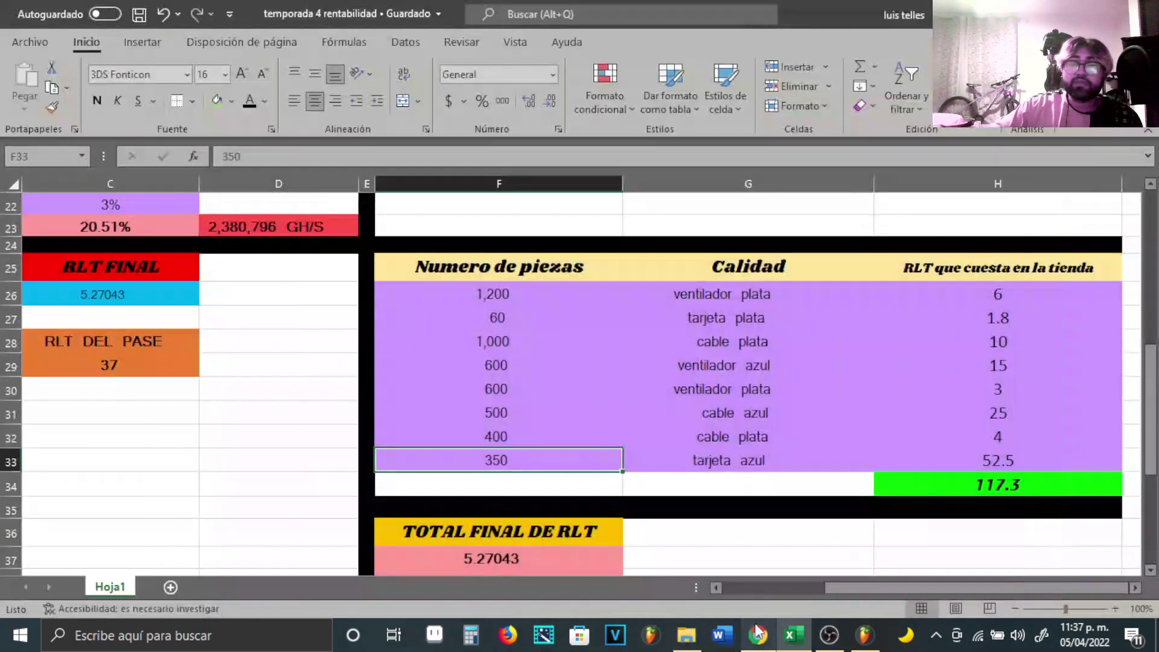
Switch to RollerCoin in Chrome and open the Season 4 daily Event Quests by way of the game's home page.
{"action": "left_click", "coordinate": [757, 633]}
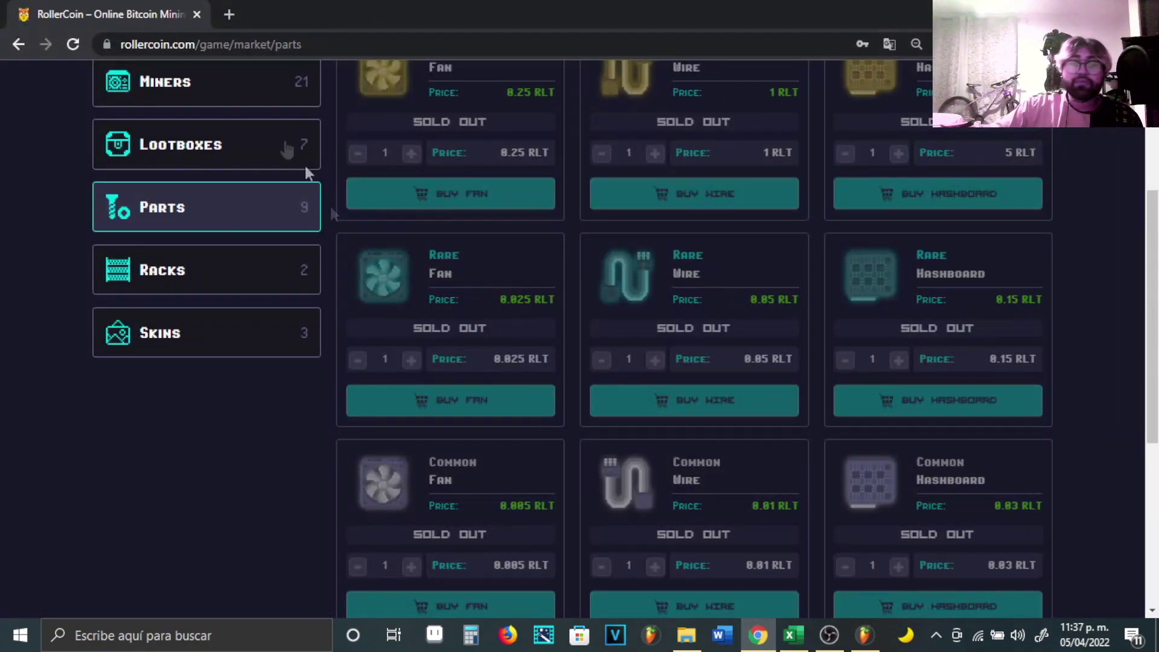
{"action": "scroll", "coordinate": [358, 272], "scroll_direction": "up", "scroll_amount": 5}
{"action": "left_click", "coordinate": [407, 99]}
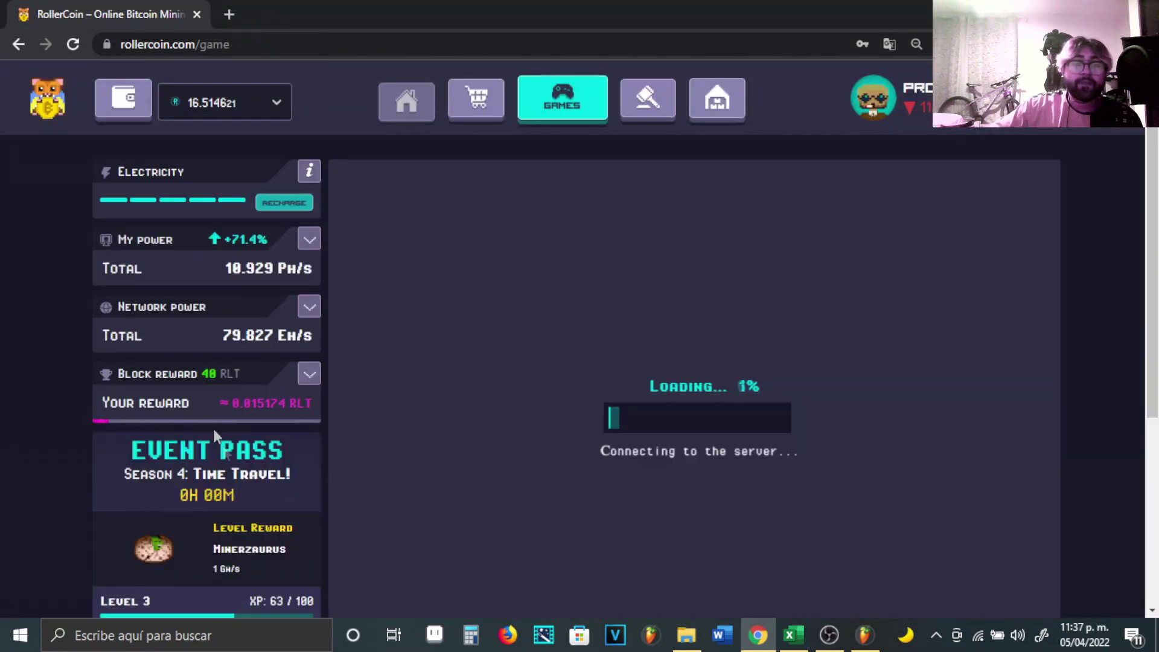
{"action": "scroll", "coordinate": [224, 447], "scroll_direction": "down", "scroll_amount": 4}
{"action": "left_click", "coordinate": [222, 388]}
{"action": "scroll", "coordinate": [844, 437], "scroll_direction": "down", "scroll_amount": 3}
{"action": "left_click", "coordinate": [846, 514]}
{"action": "scroll", "coordinate": [812, 437], "scroll_direction": "down", "scroll_amount": 4}
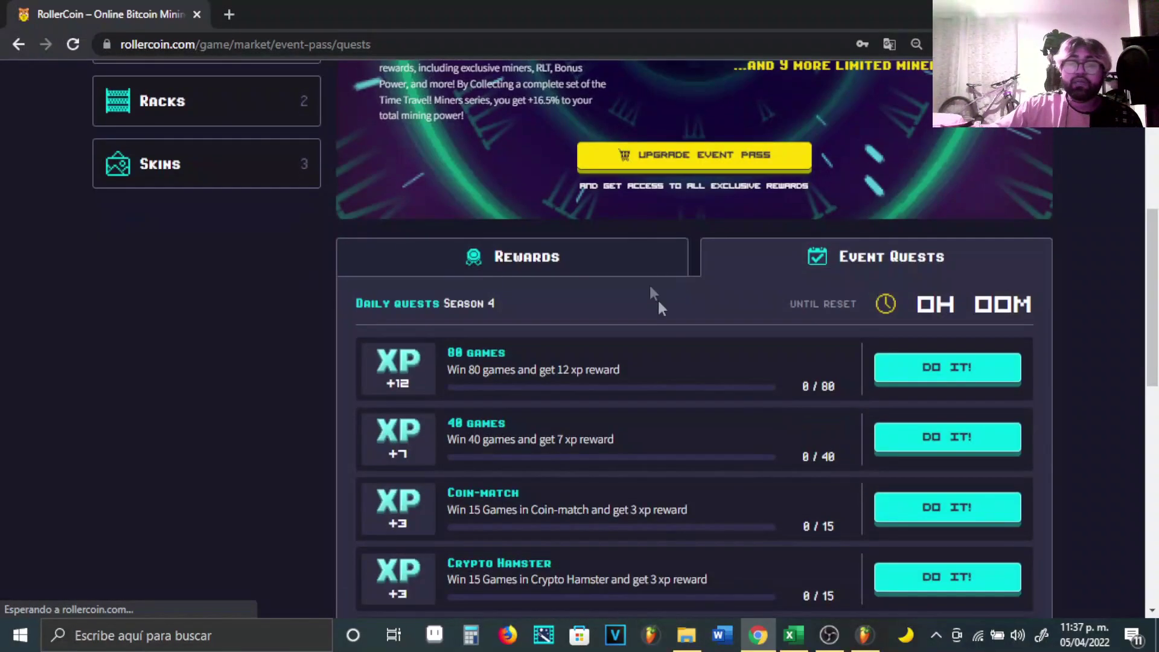
Browse the Event Pass rewards for levels 31 to 35, then switch to Excel and examine the tarjeta azul store cost in row 33.
{"action": "left_click", "coordinate": [581, 257]}
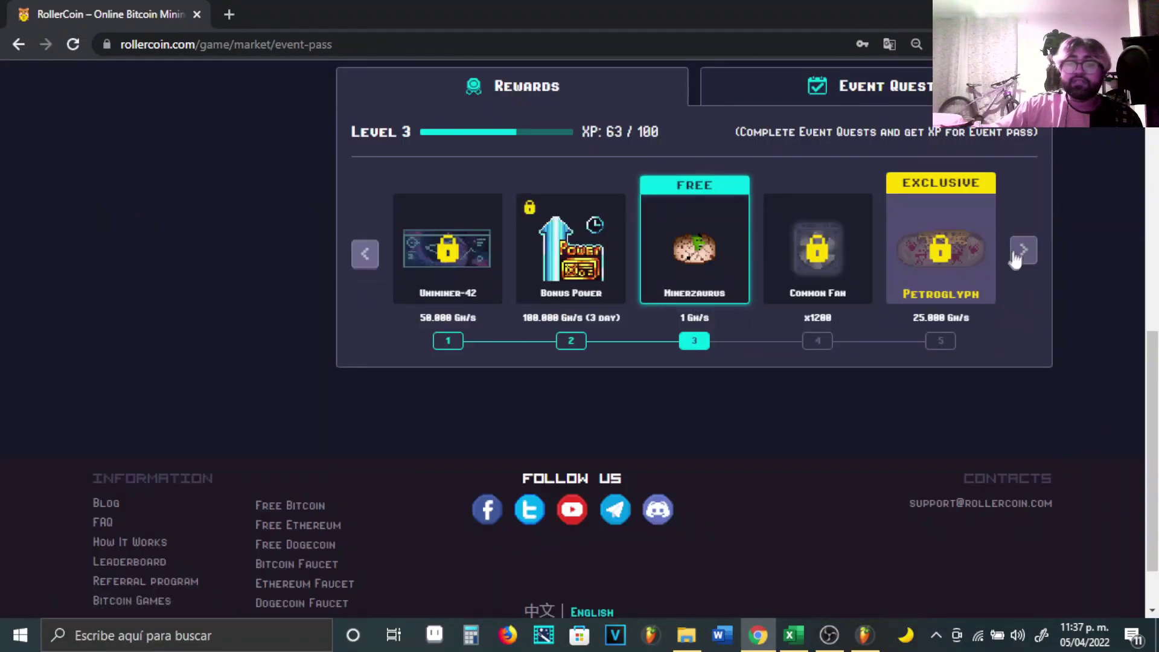
{"action": "left_click", "coordinate": [1023, 249]}
{"action": "left_click", "coordinate": [1023, 250]}
{"action": "left_click", "coordinate": [1023, 249]}
{"action": "left_click", "coordinate": [1024, 250]}
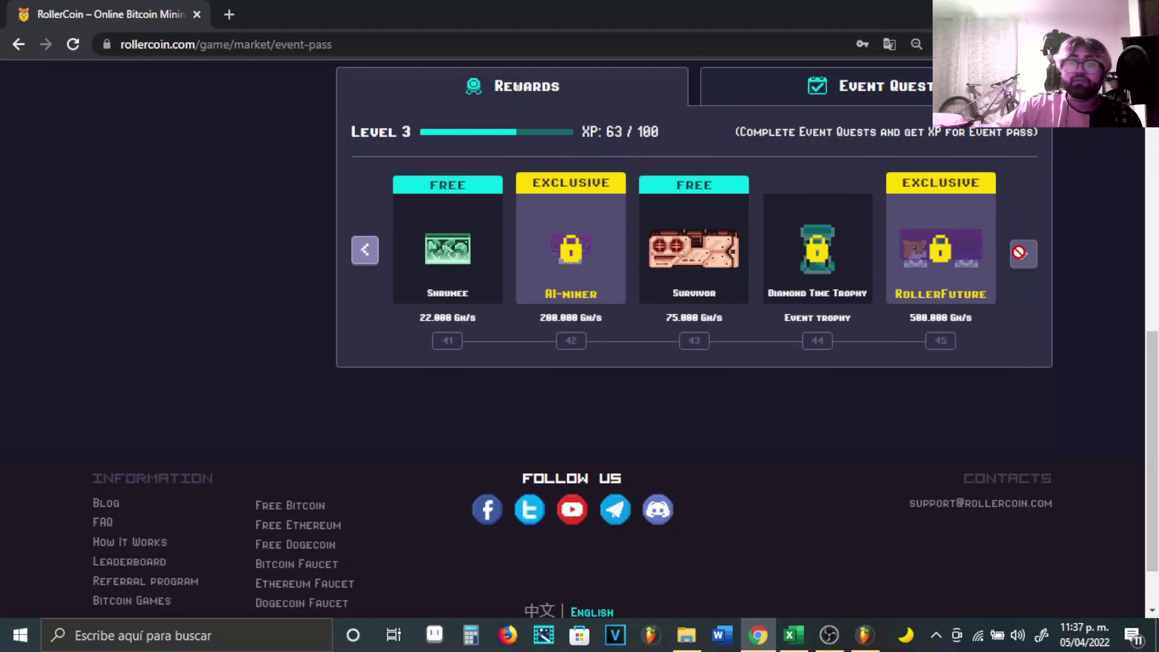
{"action": "left_click", "coordinate": [363, 252]}
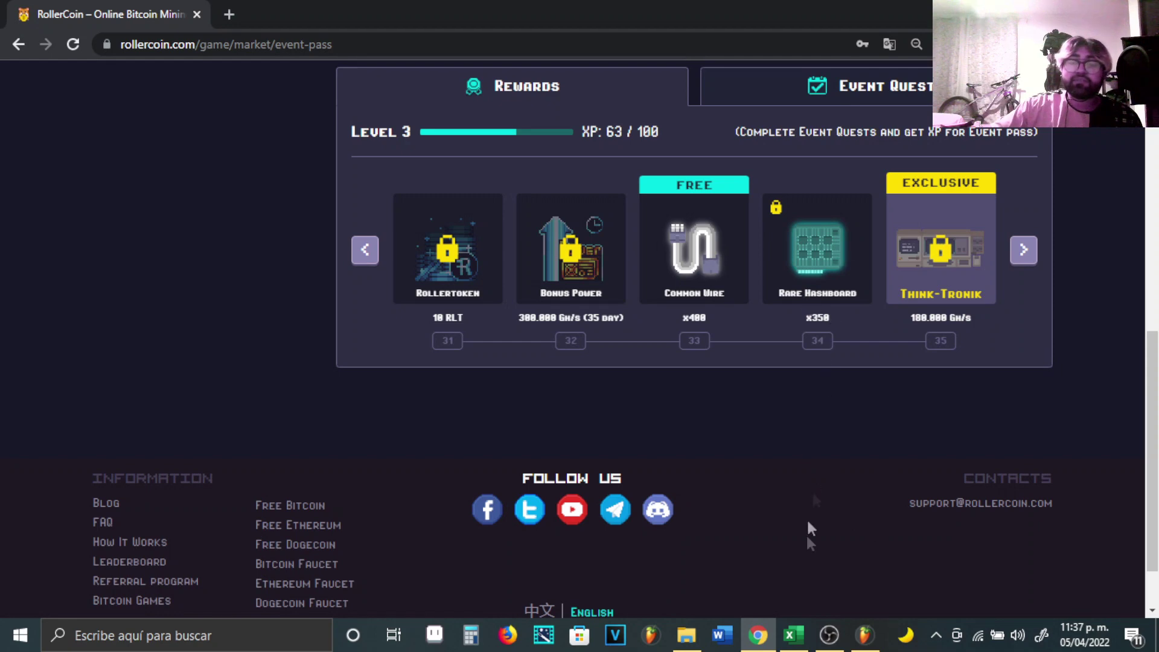
{"action": "left_click", "coordinate": [793, 635]}
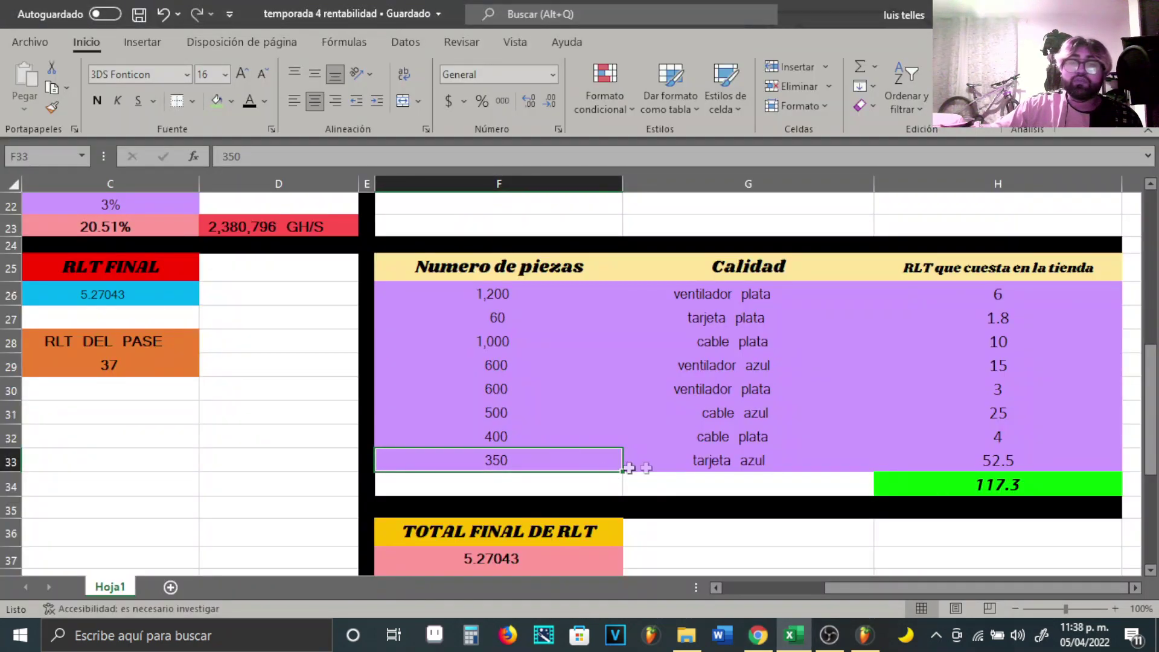
{"action": "left_click", "coordinate": [999, 459]}
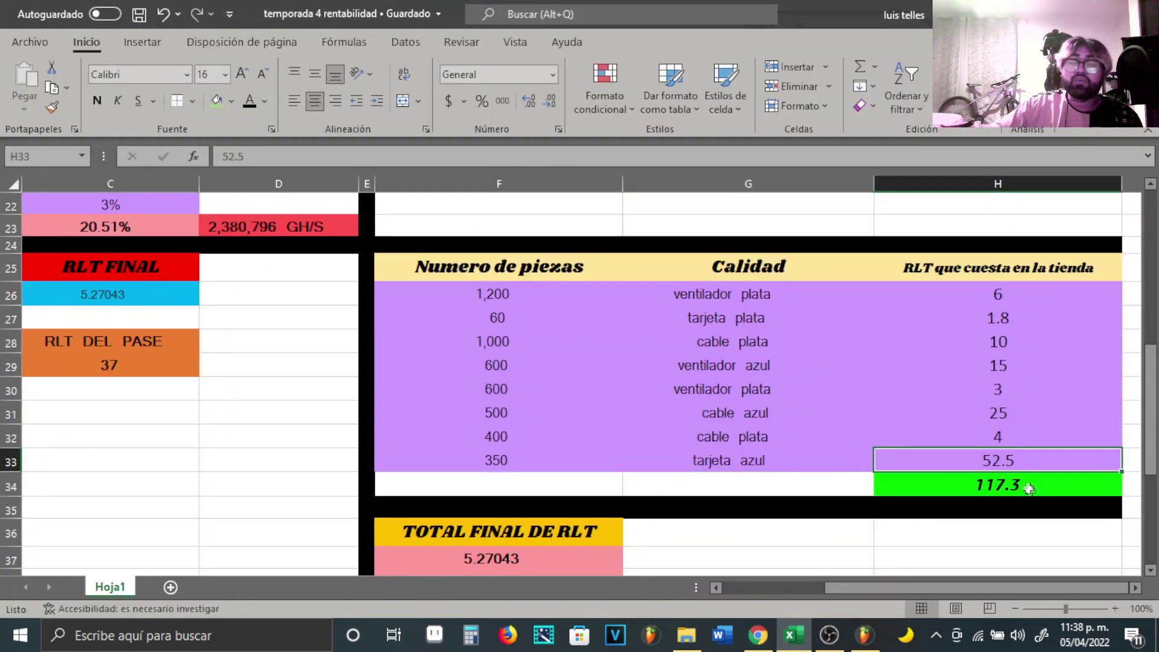
Switch to RollerCoin in Chrome, open the store's Parts section and examine the rare and common part prices.
{"action": "left_click", "coordinate": [758, 635]}
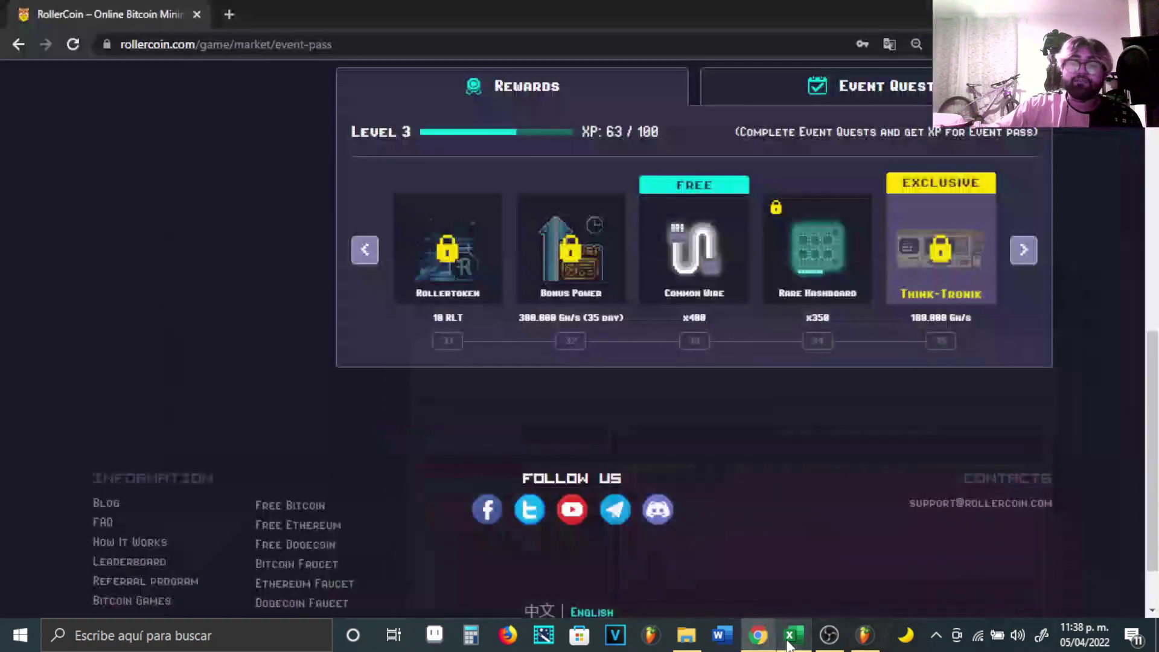
{"action": "scroll", "coordinate": [707, 386], "scroll_direction": "up", "scroll_amount": 5}
{"action": "scroll", "coordinate": [708, 386], "scroll_direction": "up", "scroll_amount": 4}
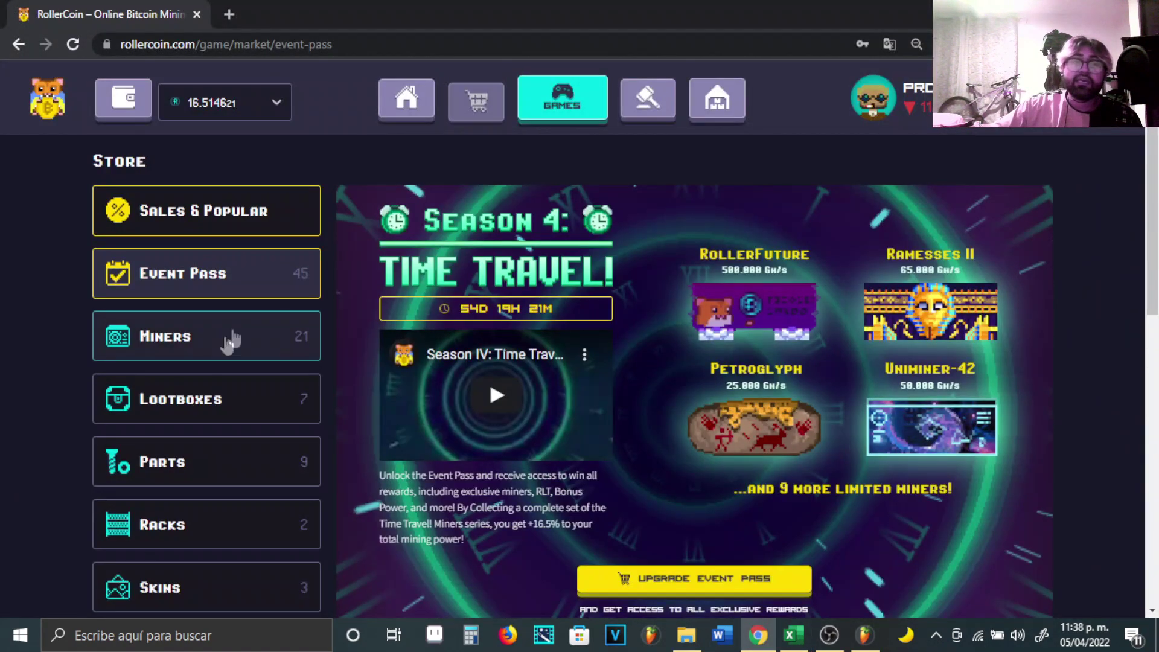
{"action": "left_click", "coordinate": [233, 464]}
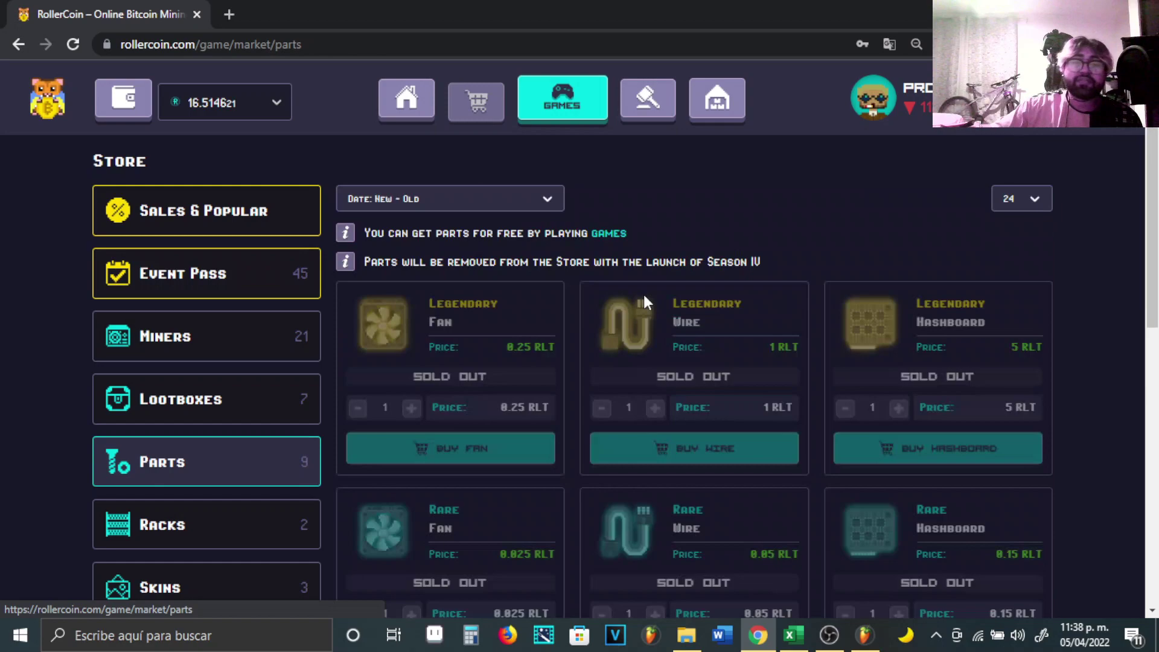
{"action": "scroll", "coordinate": [643, 295], "scroll_direction": "down", "scroll_amount": 1}
{"action": "scroll", "coordinate": [643, 299], "scroll_direction": "down", "scroll_amount": 5}
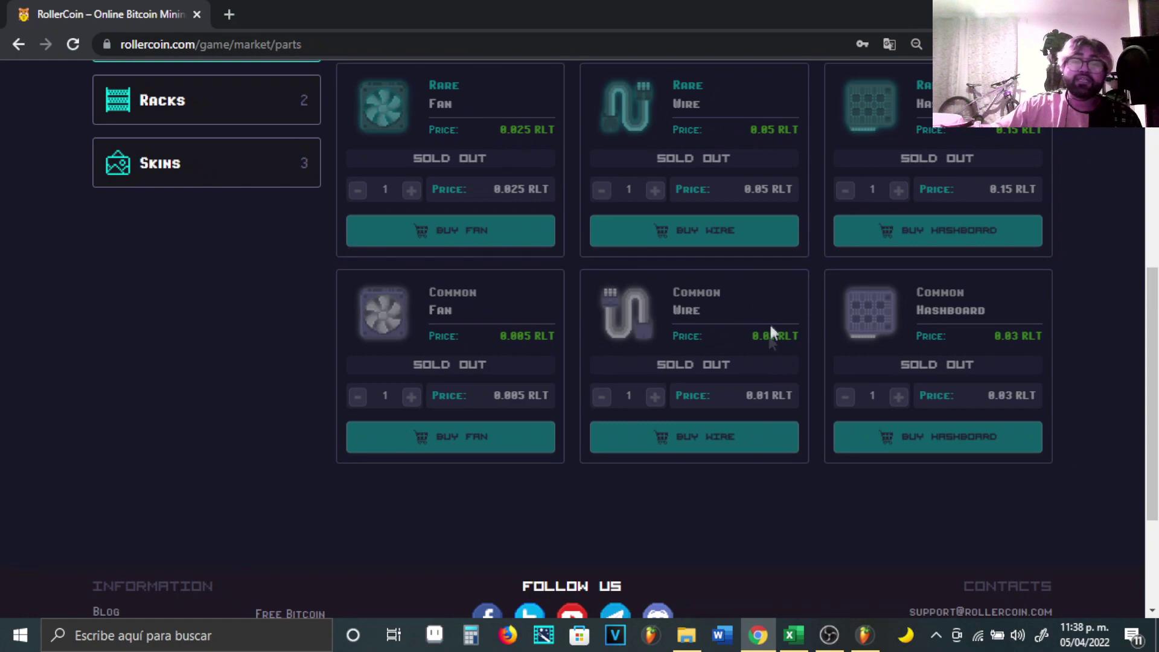
Switch back to the Excel sheet and examine the parts' store costs in column H and their total in H34.
{"action": "left_click", "coordinate": [793, 634]}
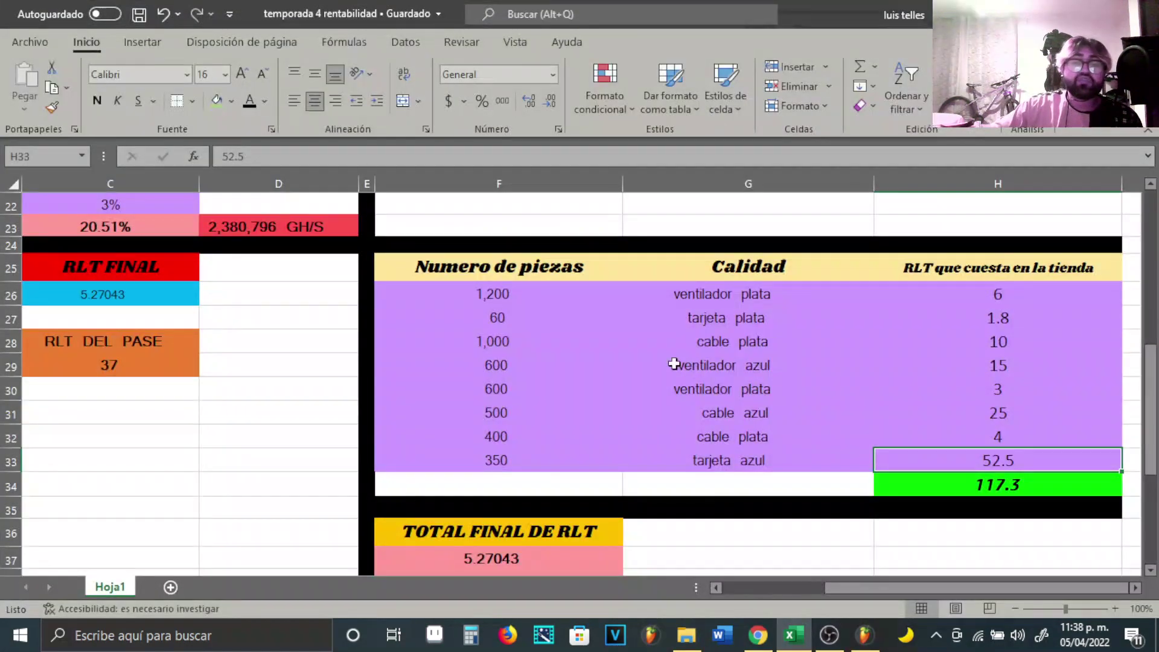
{"action": "left_click", "coordinate": [1056, 225]}
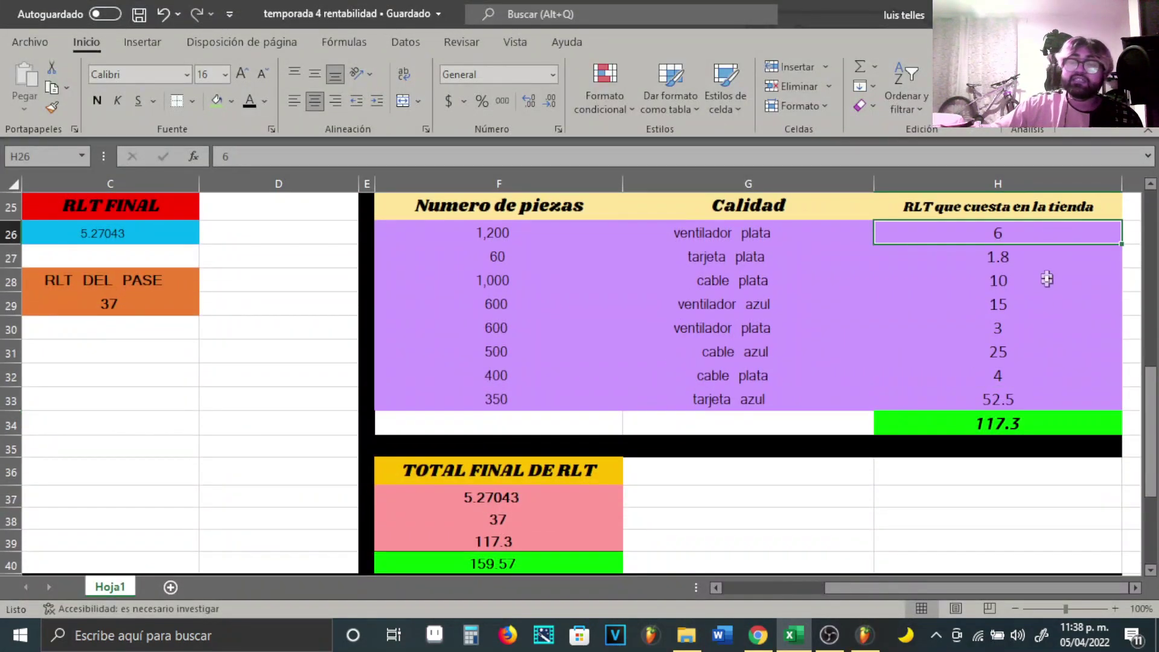
{"action": "left_click", "coordinate": [1016, 424]}
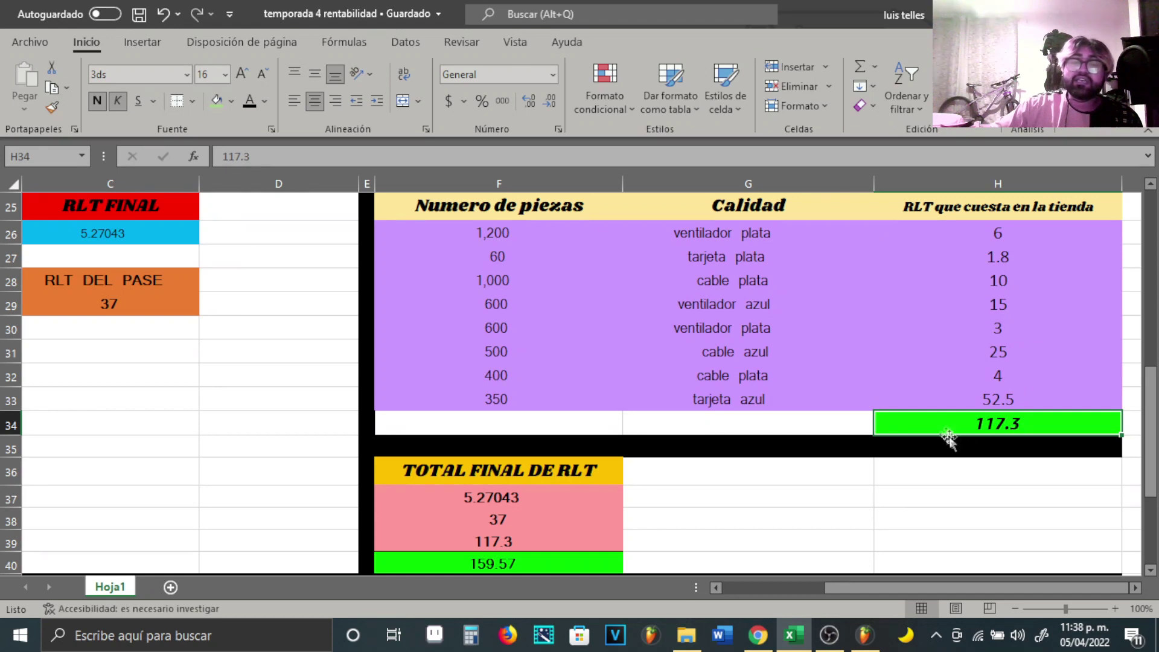
{"action": "left_click_drag", "start_coordinate": [915, 589], "coordinate": [809, 589]}
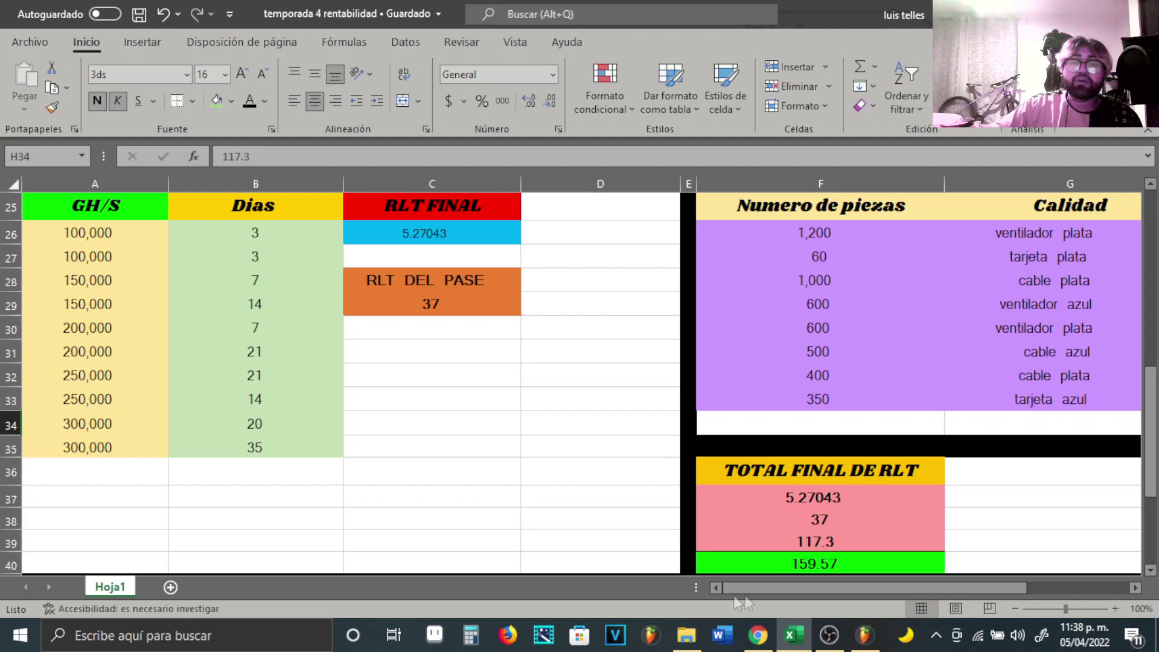
{"action": "left_click_drag", "start_coordinate": [759, 588], "coordinate": [916, 589]}
{"action": "scroll", "coordinate": [912, 436], "scroll_direction": "down", "scroll_amount": 2}
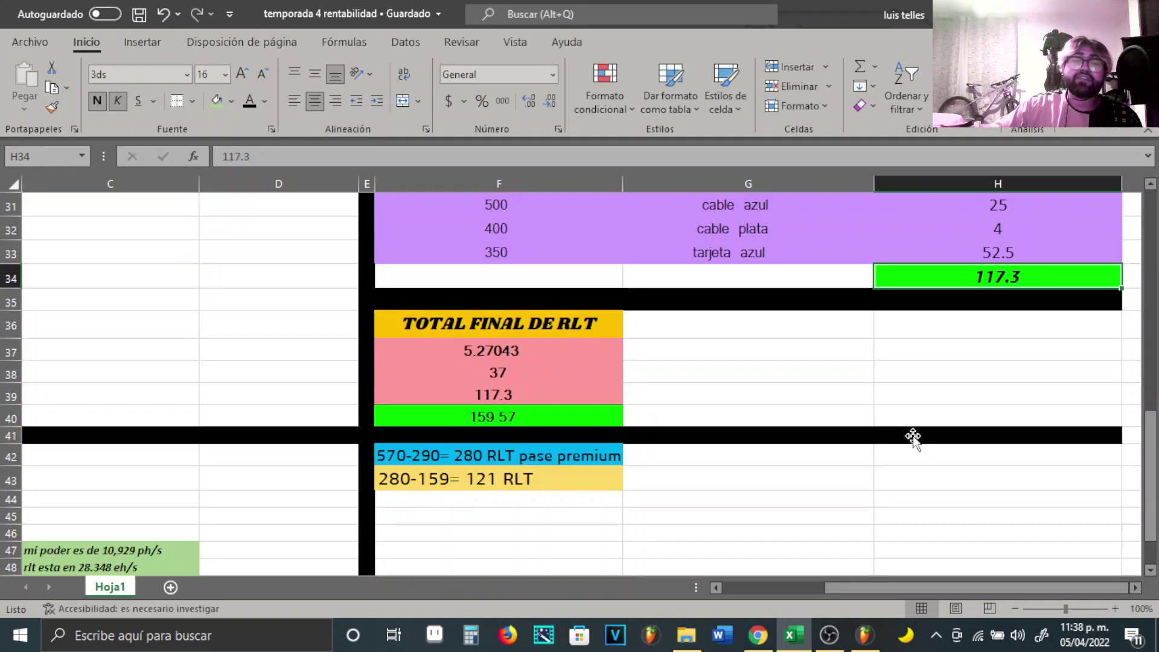
Review the miners' power and bonus table starting at Uniminer, along with the RLT per day figures in column G.
{"action": "scroll", "coordinate": [913, 436], "scroll_direction": "up", "scroll_amount": 1}
{"action": "left_click_drag", "start_coordinate": [938, 589], "coordinate": [835, 588]}
{"action": "scroll", "coordinate": [595, 408], "scroll_direction": "up", "scroll_amount": 4}
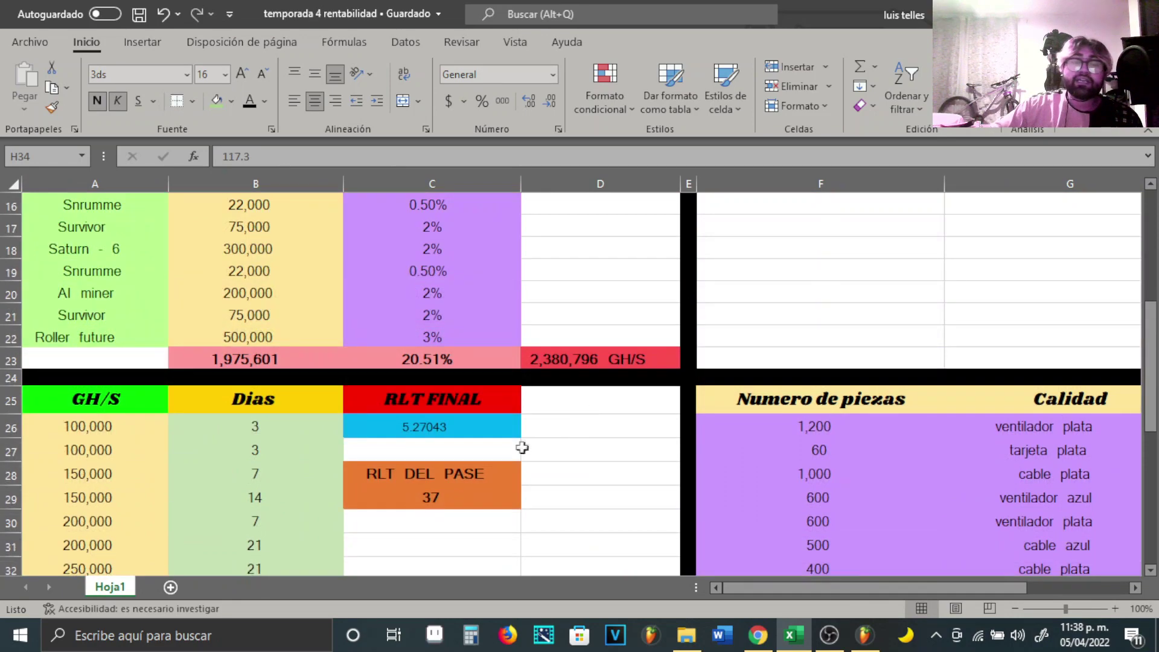
{"action": "scroll", "coordinate": [444, 349], "scroll_direction": "up", "scroll_amount": 5}
{"action": "left_click", "coordinate": [138, 247]}
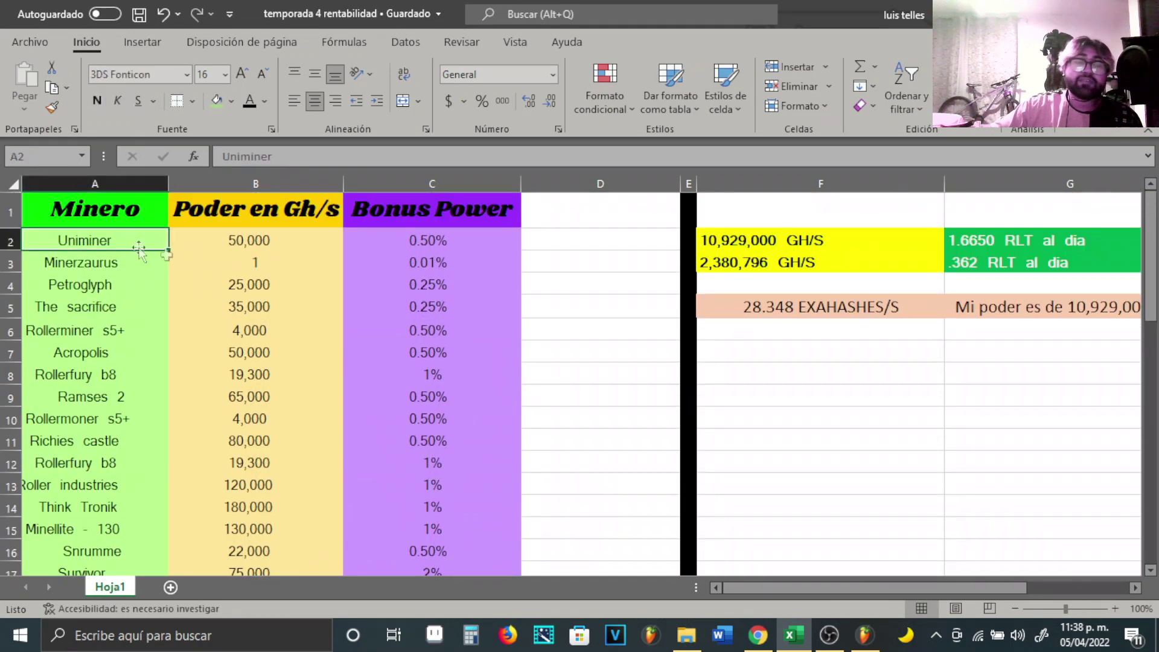
{"action": "scroll", "coordinate": [350, 313], "scroll_direction": "down", "scroll_amount": 4}
{"action": "scroll", "coordinate": [461, 396], "scroll_direction": "up", "scroll_amount": 3}
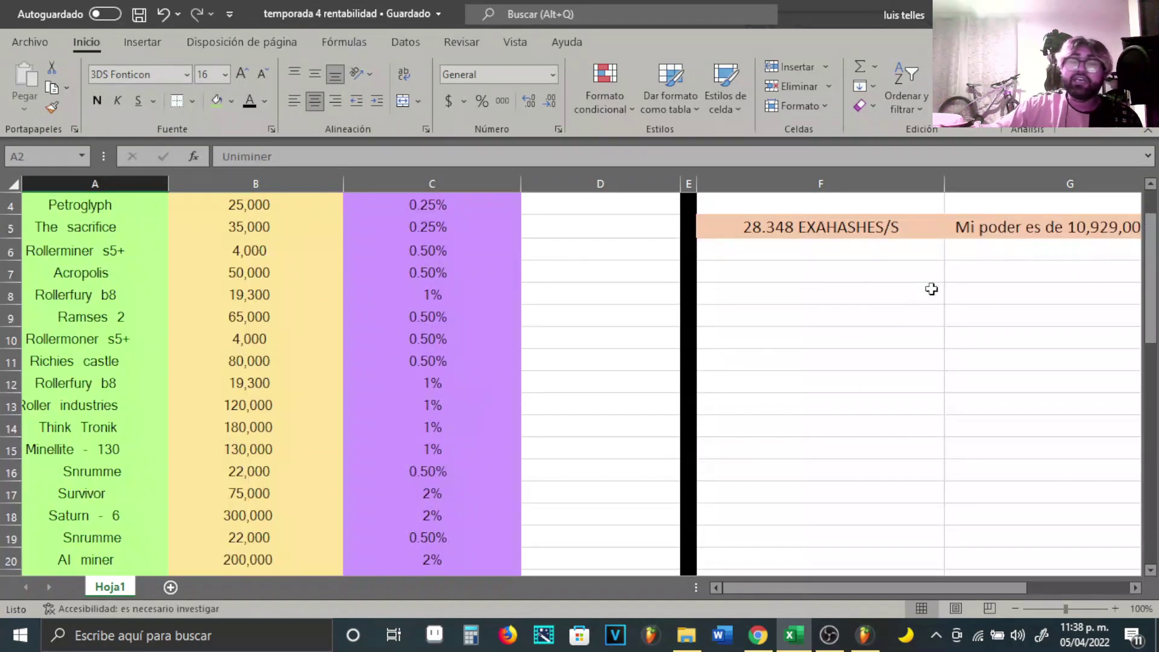
{"action": "scroll", "coordinate": [931, 289], "scroll_direction": "up", "scroll_amount": 1}
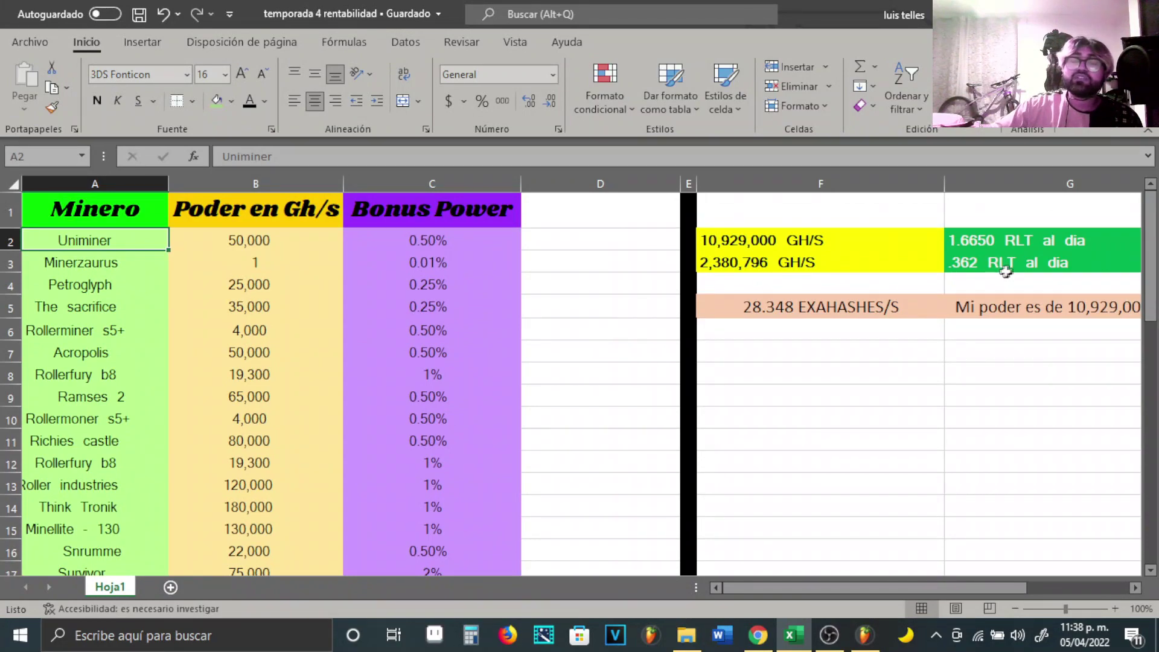
Compare the RLT FINAL, RLT DEL PASE and parts cost figures with the TOTAL FINAL DE RLT block.
{"action": "scroll", "coordinate": [884, 327], "scroll_direction": "down", "scroll_amount": 2}
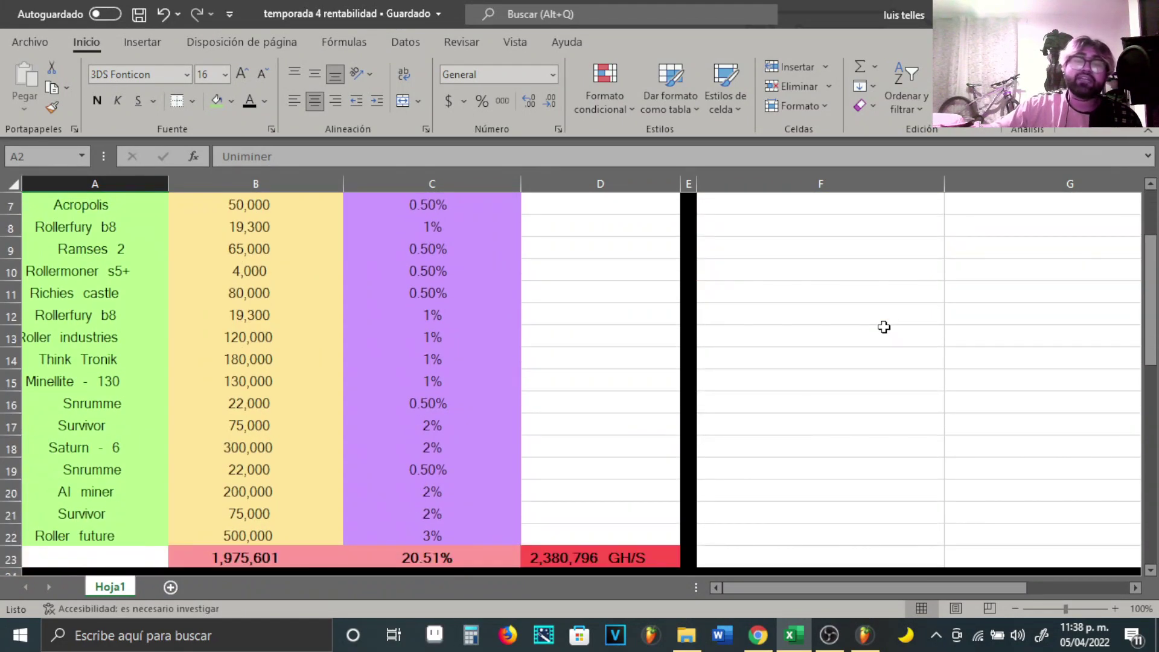
{"action": "scroll", "coordinate": [845, 323], "scroll_direction": "down", "scroll_amount": 2}
{"action": "scroll", "coordinate": [778, 313], "scroll_direction": "down", "scroll_amount": 4}
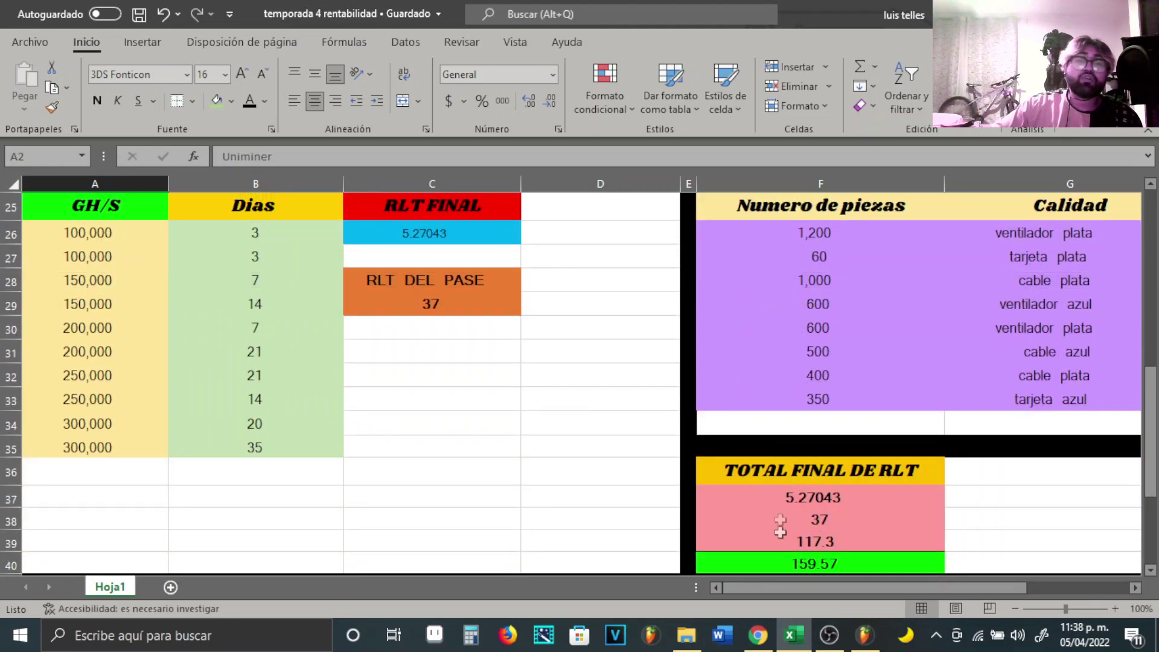
{"action": "left_click_drag", "start_coordinate": [820, 588], "coordinate": [728, 588]}
{"action": "scroll", "coordinate": [520, 370], "scroll_direction": "down", "scroll_amount": 2}
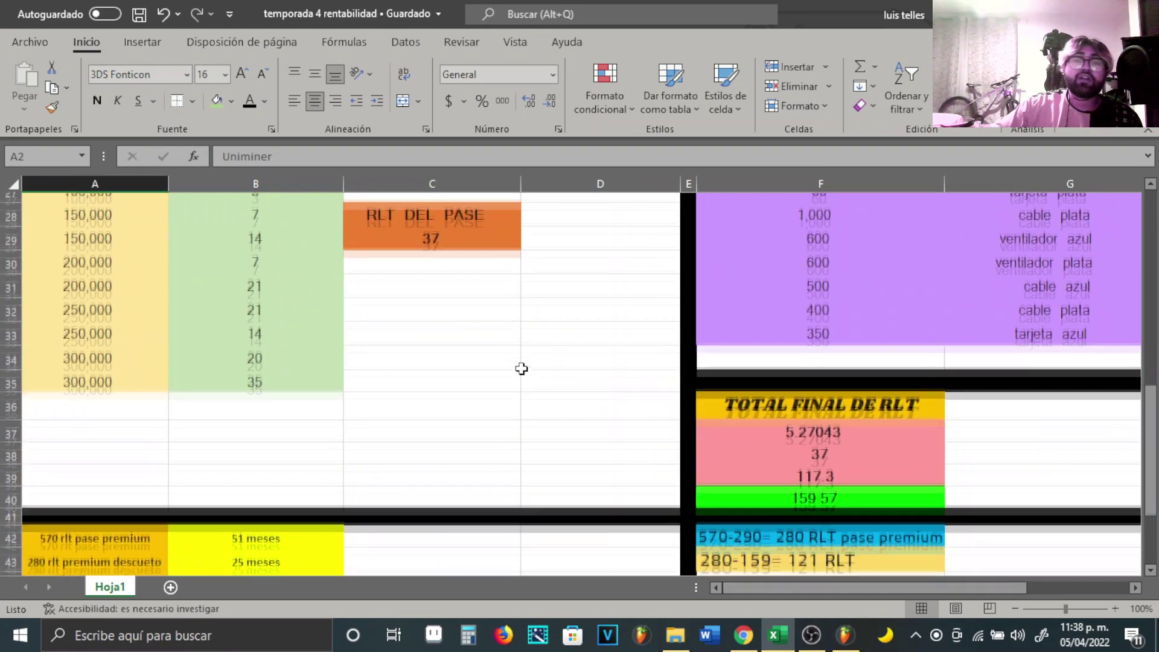
{"action": "scroll", "coordinate": [463, 279], "scroll_direction": "up", "scroll_amount": 2}
{"action": "scroll", "coordinate": [460, 336], "scroll_direction": "down", "scroll_amount": 1}
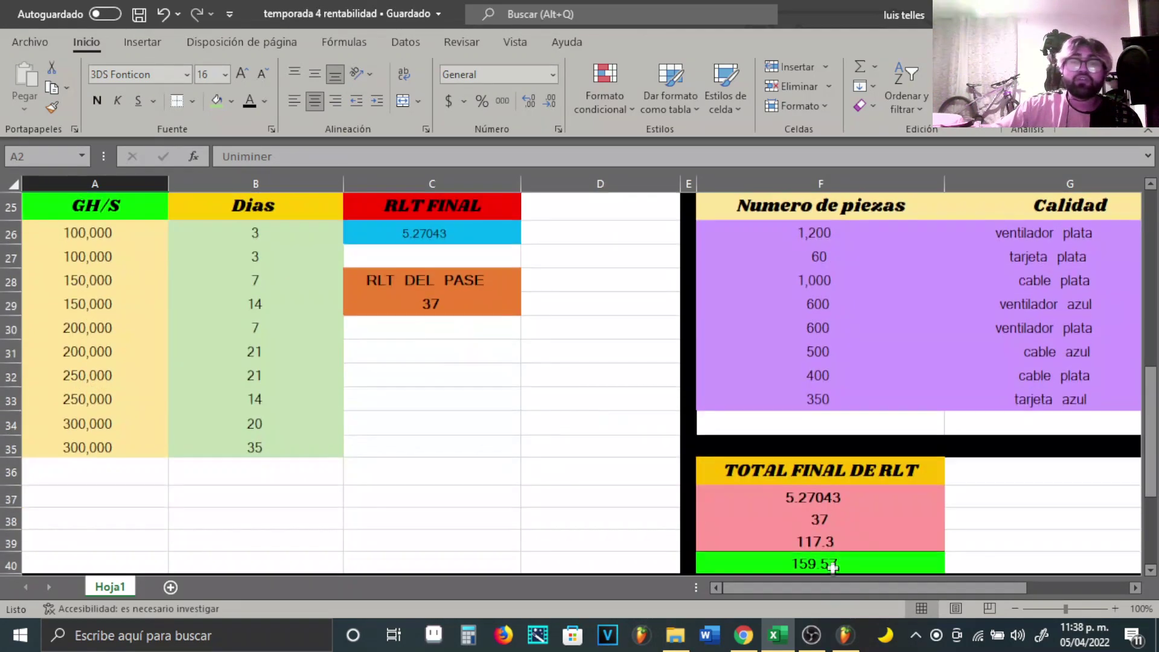
{"action": "scroll", "coordinate": [809, 575], "scroll_direction": "right", "scroll_amount": 3}
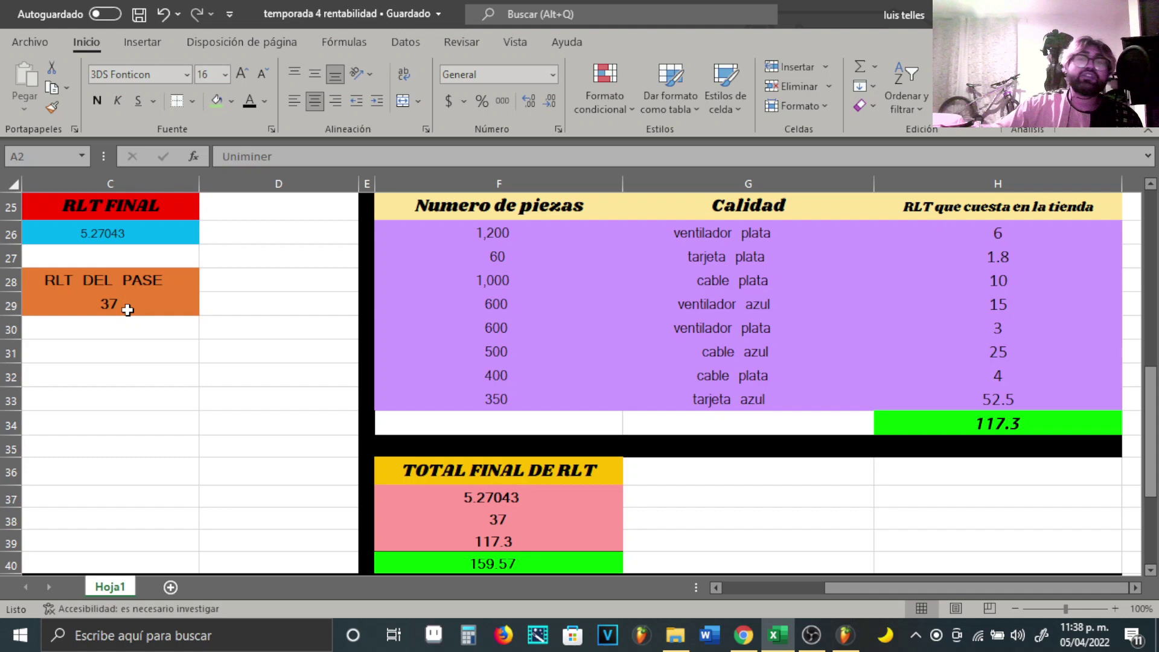
{"action": "scroll", "coordinate": [1062, 417], "scroll_direction": "down", "scroll_amount": 1}
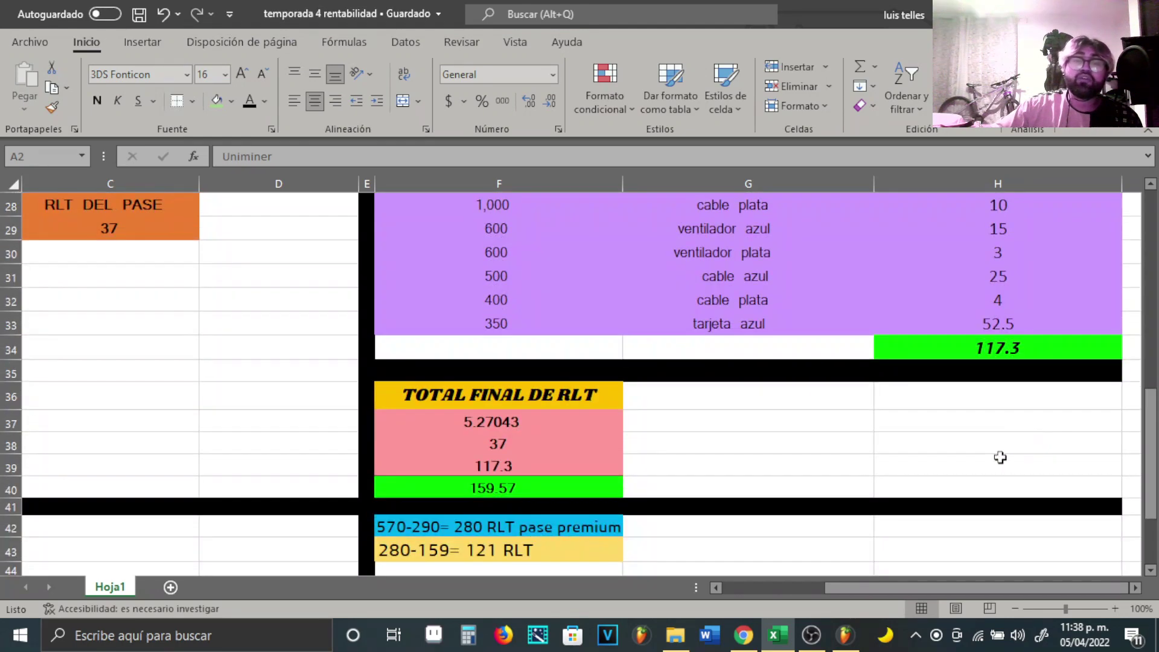
{"action": "left_click_drag", "start_coordinate": [996, 587], "coordinate": [895, 588]}
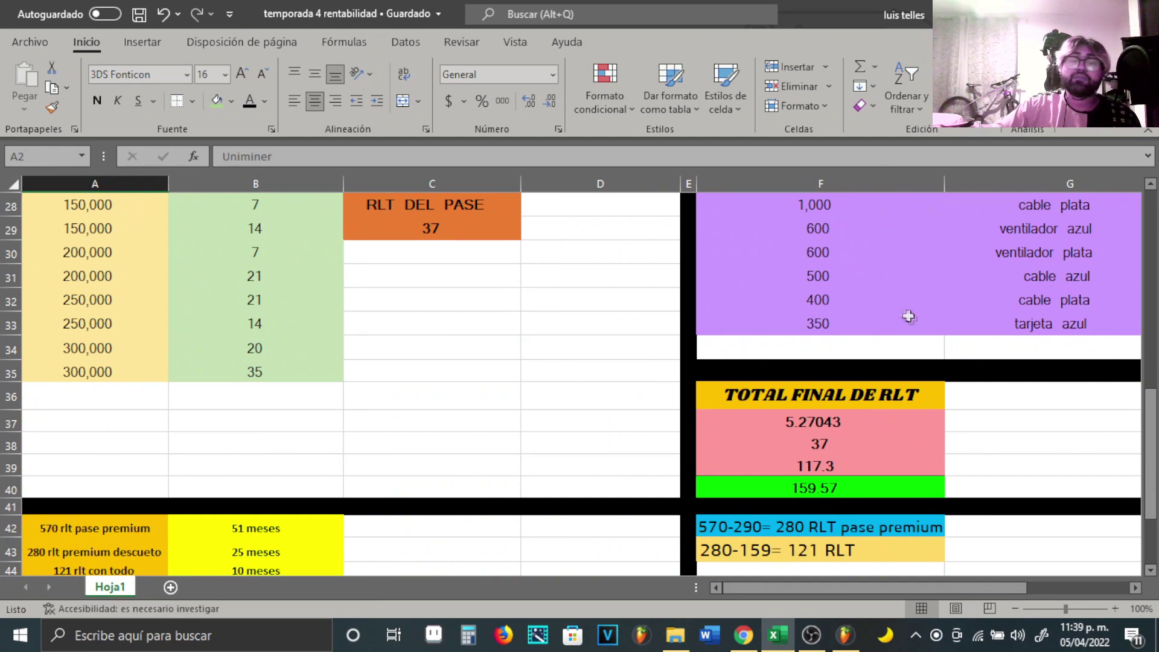
{"action": "scroll", "coordinate": [883, 322], "scroll_direction": "down", "scroll_amount": 1}
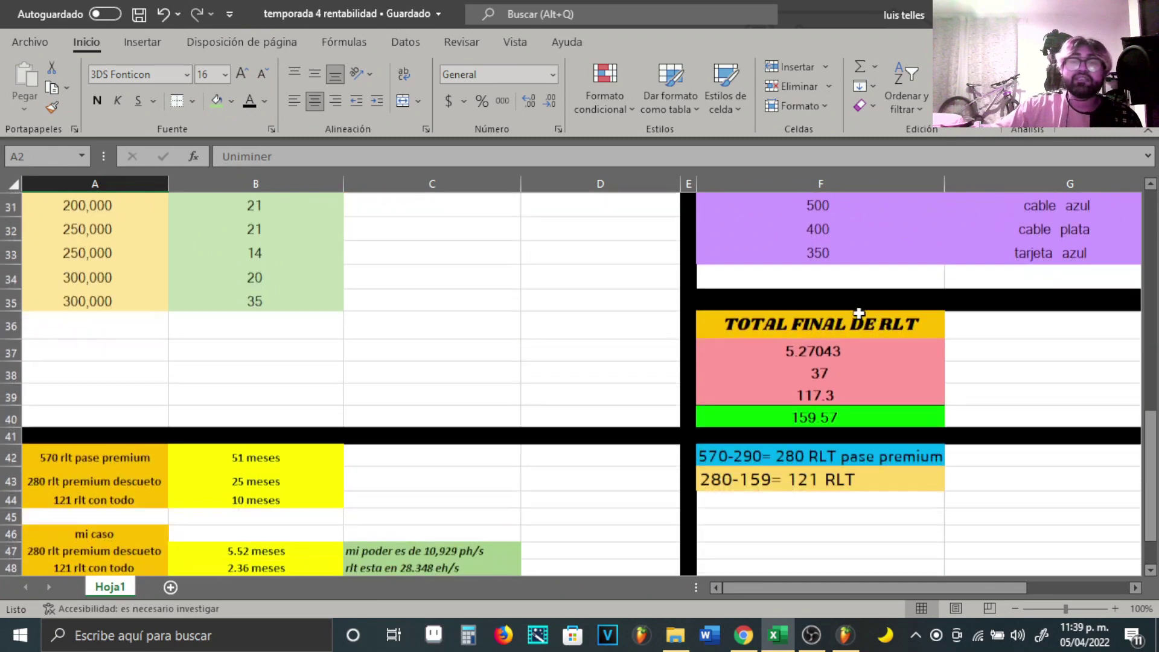
Examine each amount in F37 to F39 and their final RLT total in F40.
{"action": "left_click", "coordinate": [872, 351]}
{"action": "left_click", "coordinate": [849, 370]}
{"action": "left_click", "coordinate": [833, 393]}
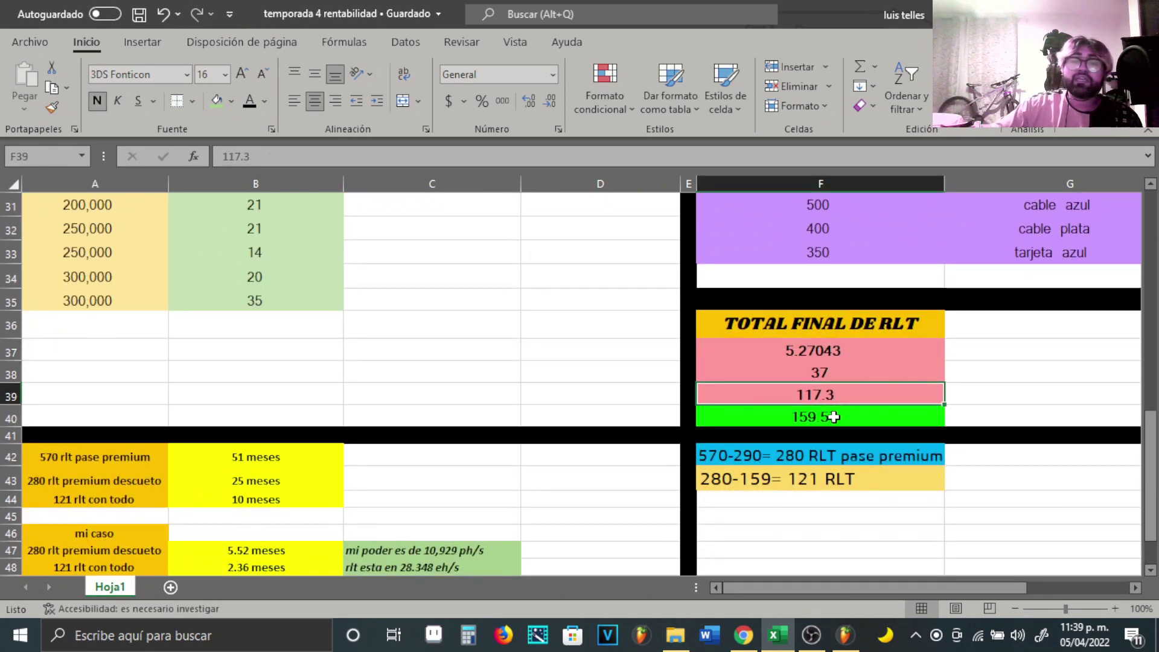
{"action": "left_click", "coordinate": [833, 415]}
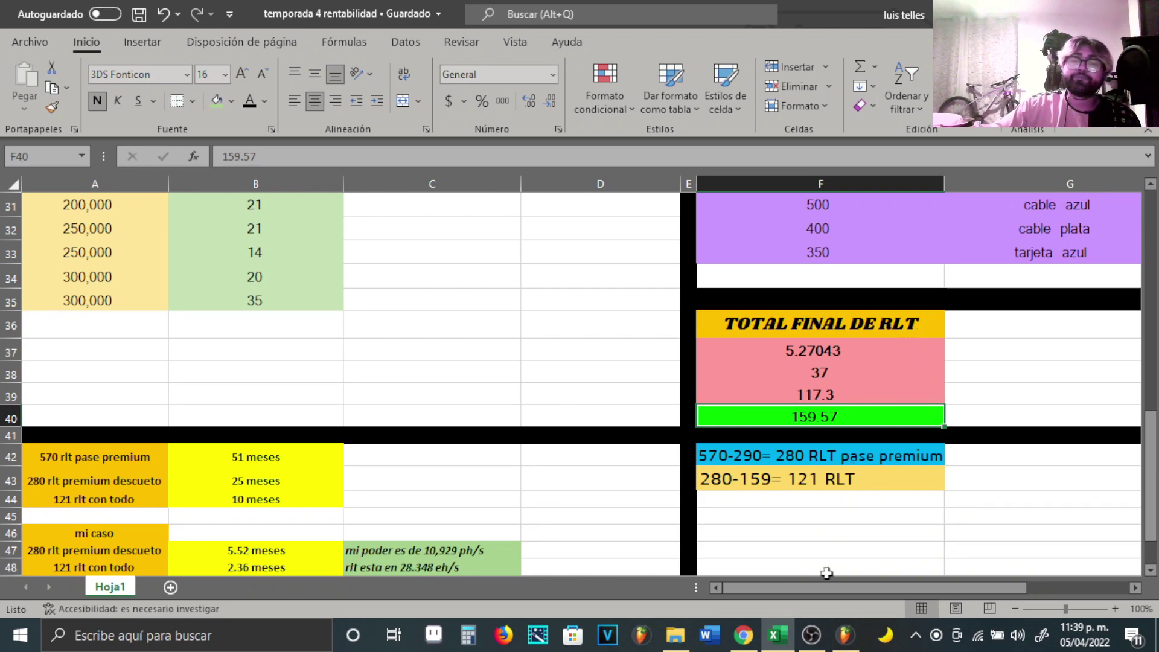
{"action": "mouse_move", "coordinate": [818, 585]}
{"action": "left_mouse_down"}
{"action": "mouse_move", "coordinate": [915, 587]}
{"action": "mouse_move", "coordinate": [819, 586]}
{"action": "left_mouse_up"}
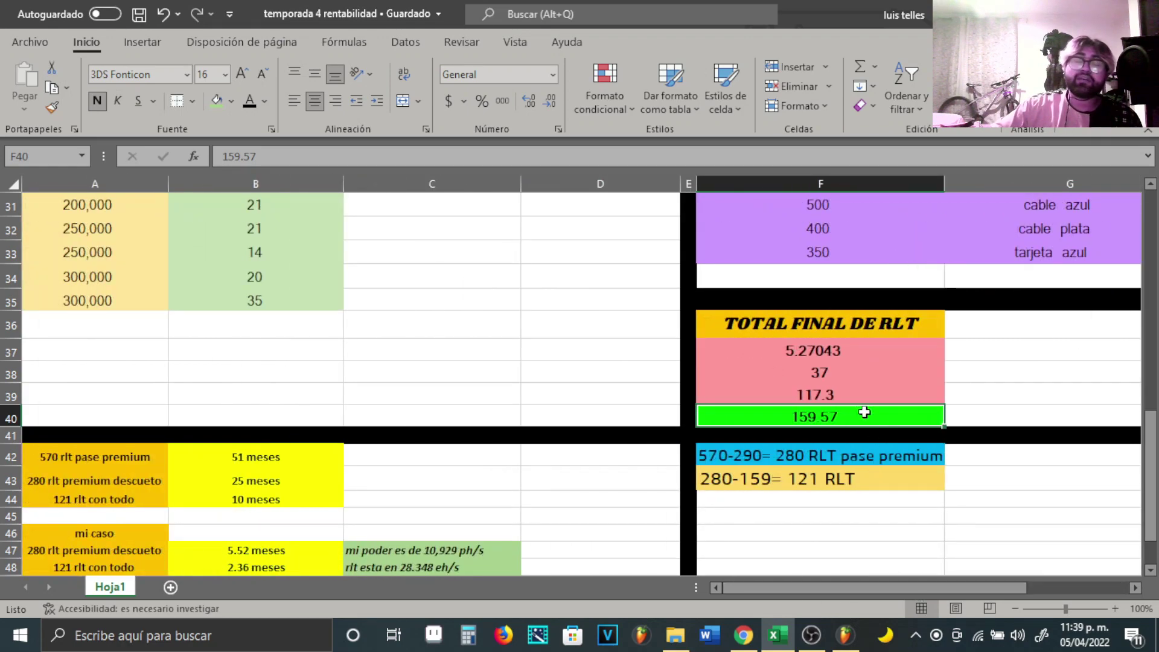
Review the temporary GH/S and Dias table, the payback months in rows 42 to 48, and the parts table again.
{"action": "scroll", "coordinate": [864, 412], "scroll_direction": "up", "scroll_amount": 2}
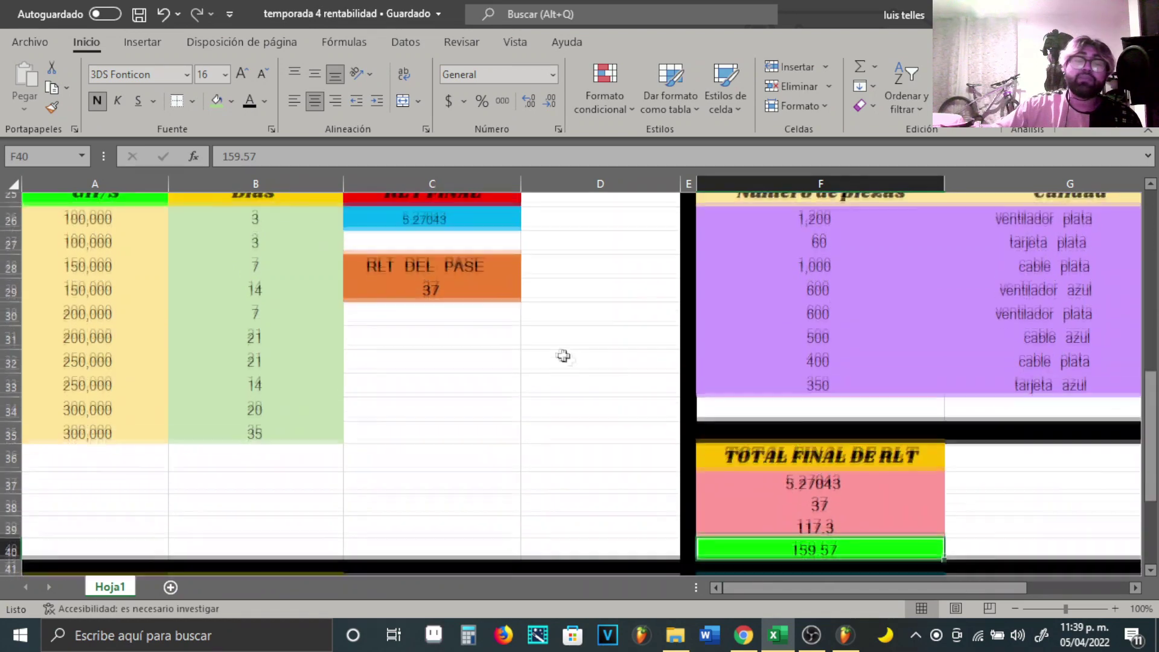
{"action": "scroll", "coordinate": [561, 320], "scroll_direction": "down", "scroll_amount": 2}
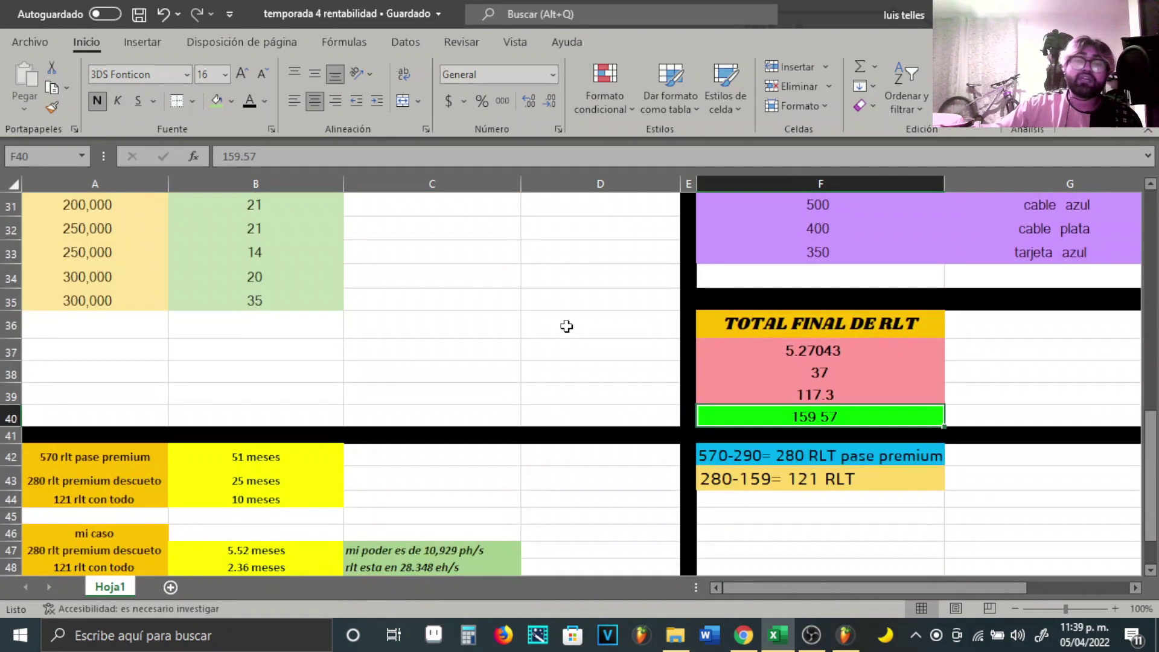
{"action": "scroll", "coordinate": [566, 326], "scroll_direction": "up", "scroll_amount": 2}
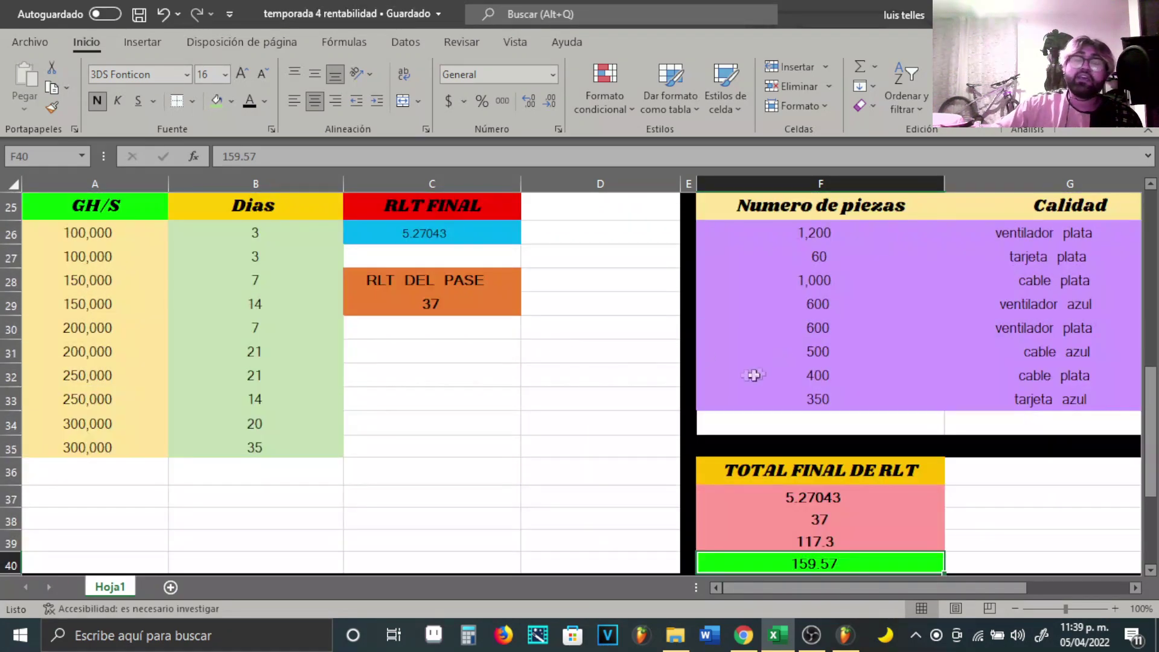
{"action": "scroll", "coordinate": [577, 332], "scroll_direction": "down", "scroll_amount": 2}
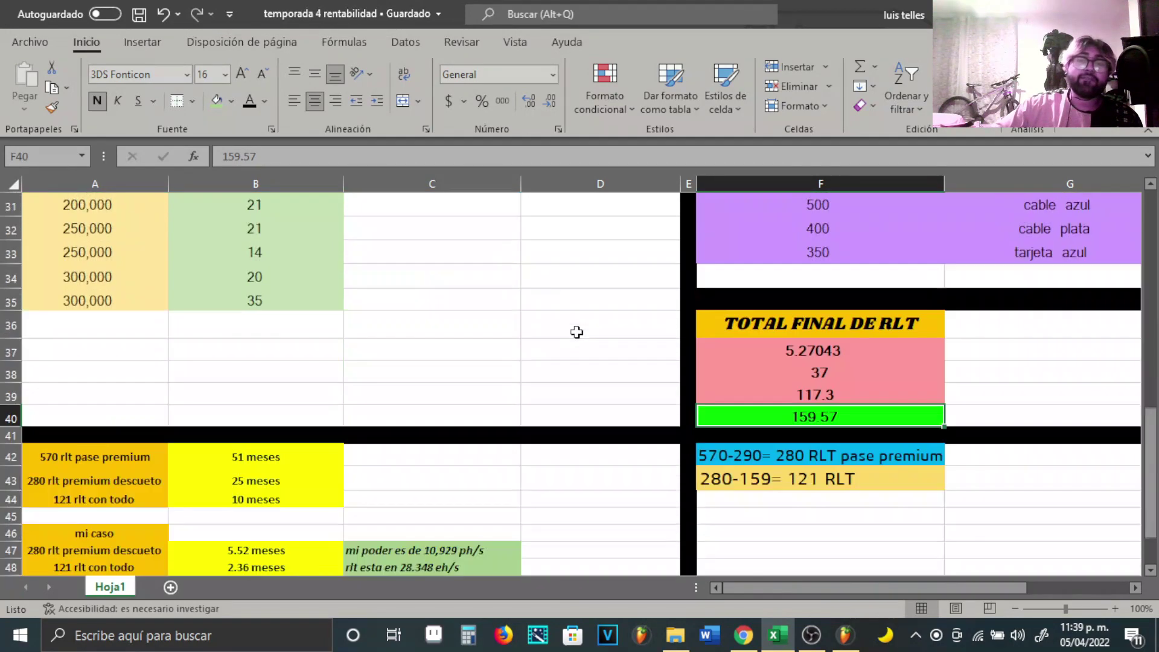
{"action": "scroll", "coordinate": [846, 577], "scroll_direction": "right", "scroll_amount": 2}
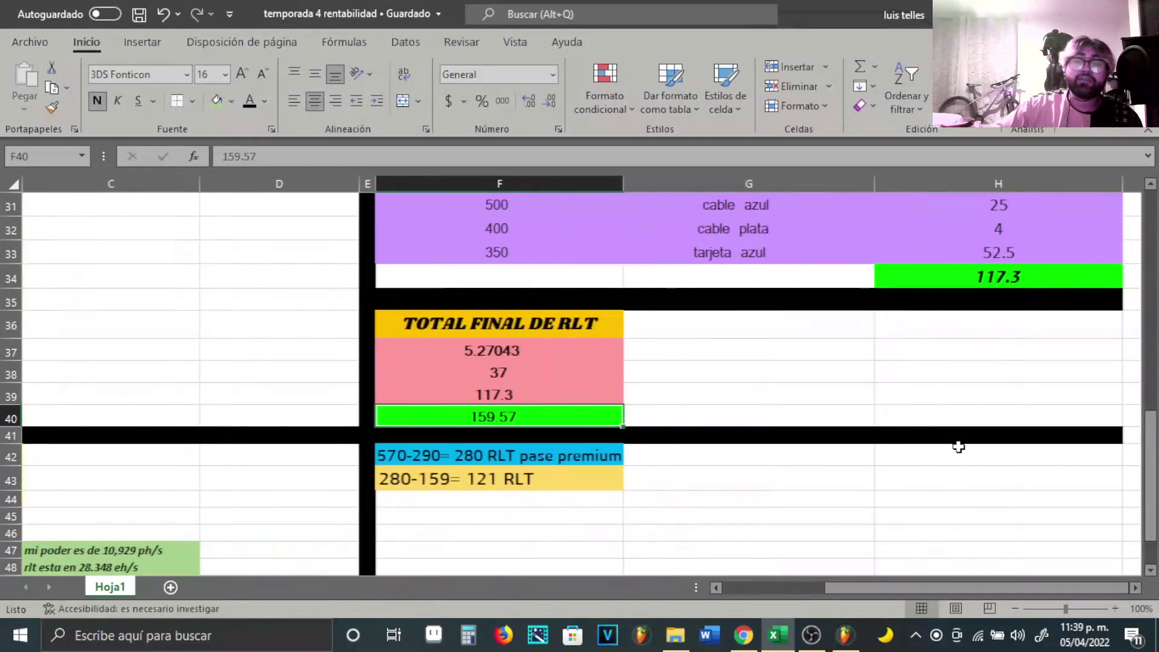
{"action": "scroll", "coordinate": [957, 444], "scroll_direction": "up", "scroll_amount": 2}
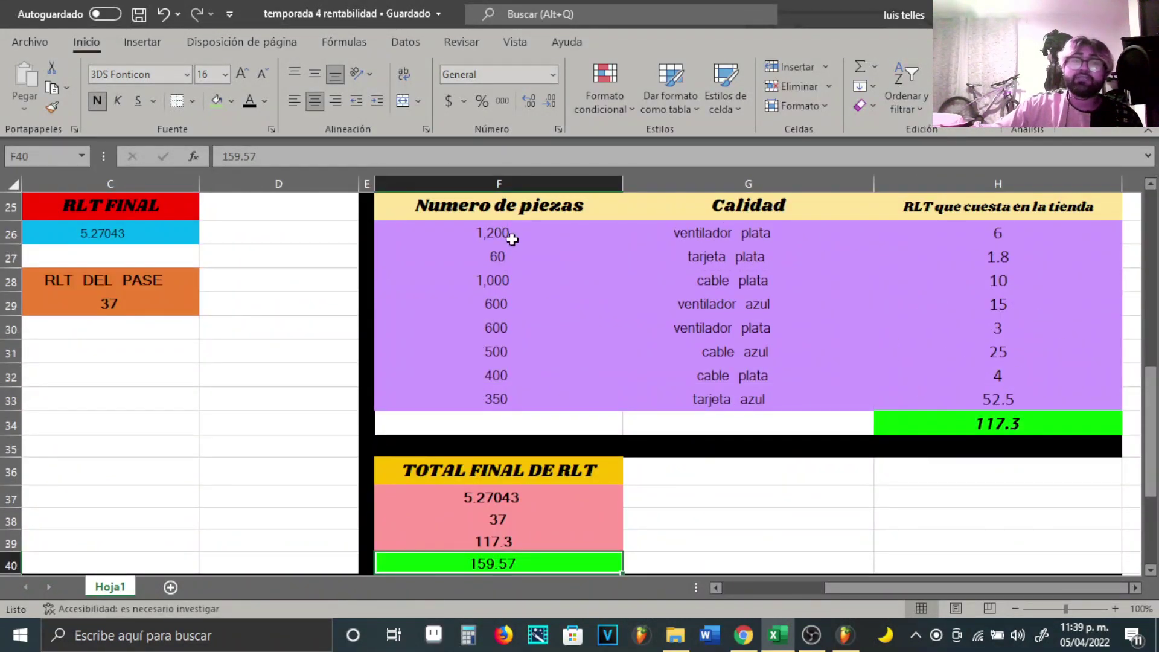
Review the parts table's quantities and qualities, and locate the "570 rlt pase premium" payback row.
{"action": "left_click", "coordinate": [512, 240]}
{"action": "left_click", "coordinate": [684, 261]}
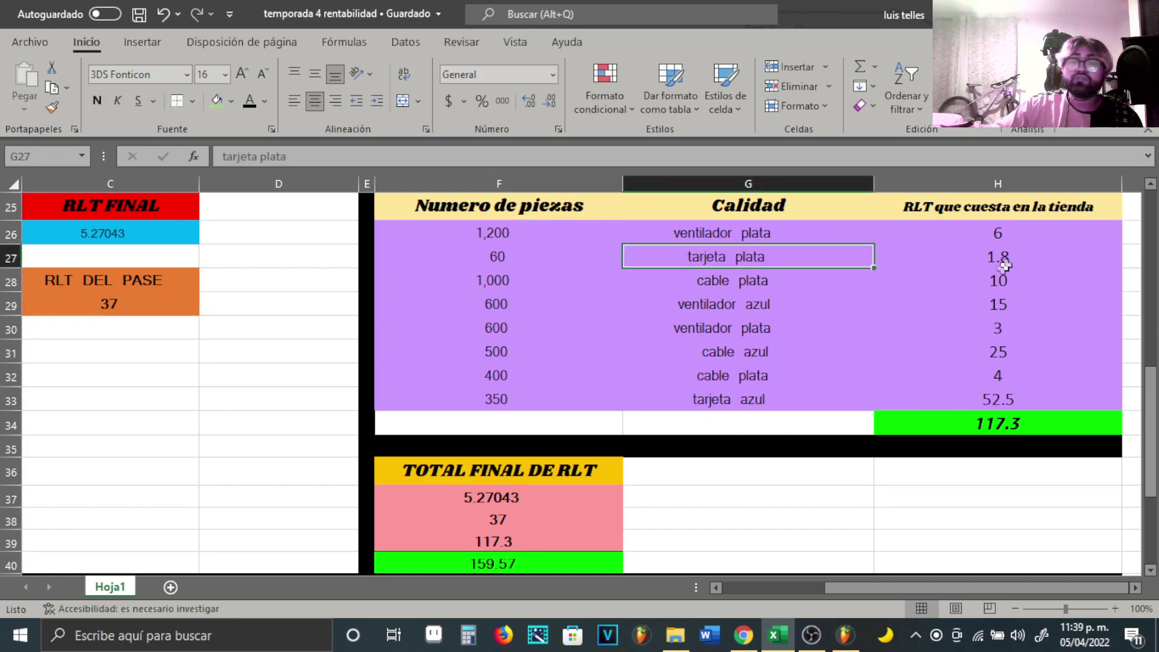
{"action": "scroll", "coordinate": [942, 588], "scroll_direction": "left", "scroll_amount": 2}
{"action": "scroll", "coordinate": [607, 465], "scroll_direction": "down", "scroll_amount": 2}
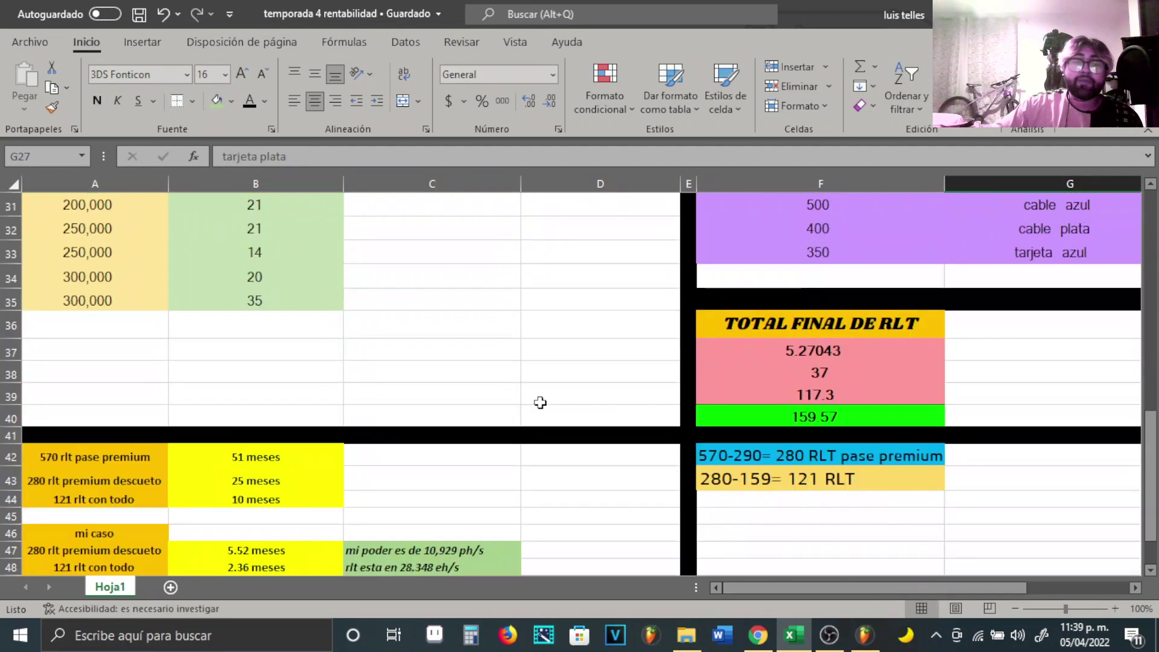
{"action": "scroll", "coordinate": [540, 403], "scroll_direction": "down", "scroll_amount": 1}
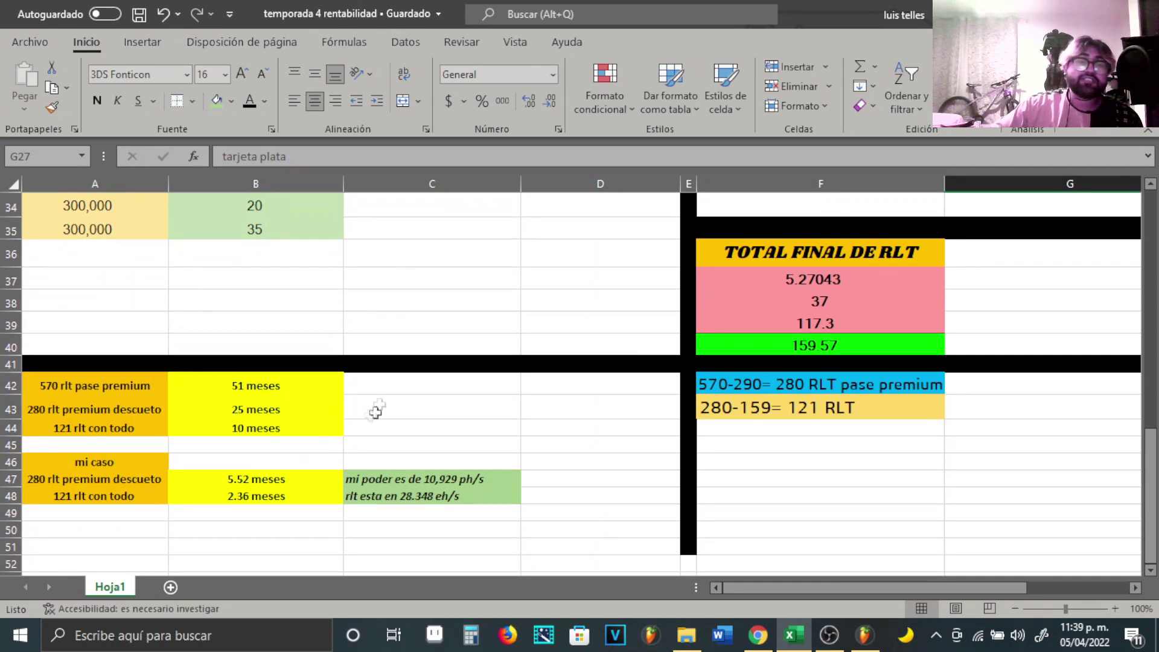
{"action": "left_click", "coordinate": [113, 392]}
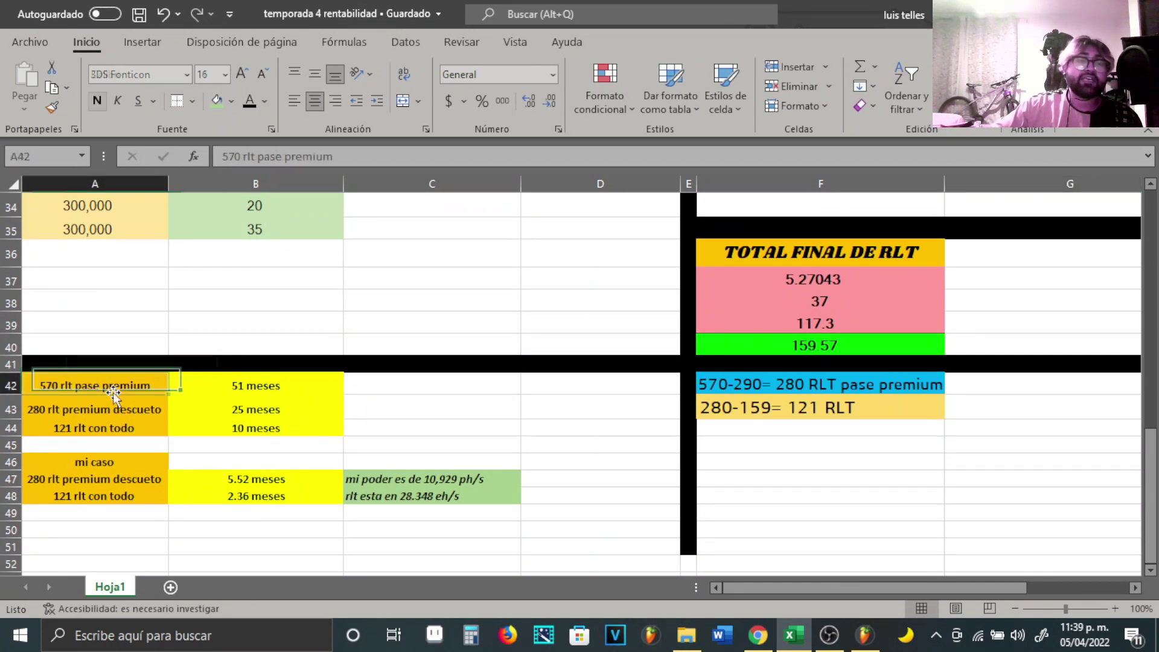
Switch to RollerCoin in the browser and open the Event Pass purchase options to check the Premium and Upgrade prices.
{"action": "left_click", "coordinate": [762, 635]}
{"action": "scroll", "coordinate": [527, 359], "scroll_direction": "up", "scroll_amount": 7}
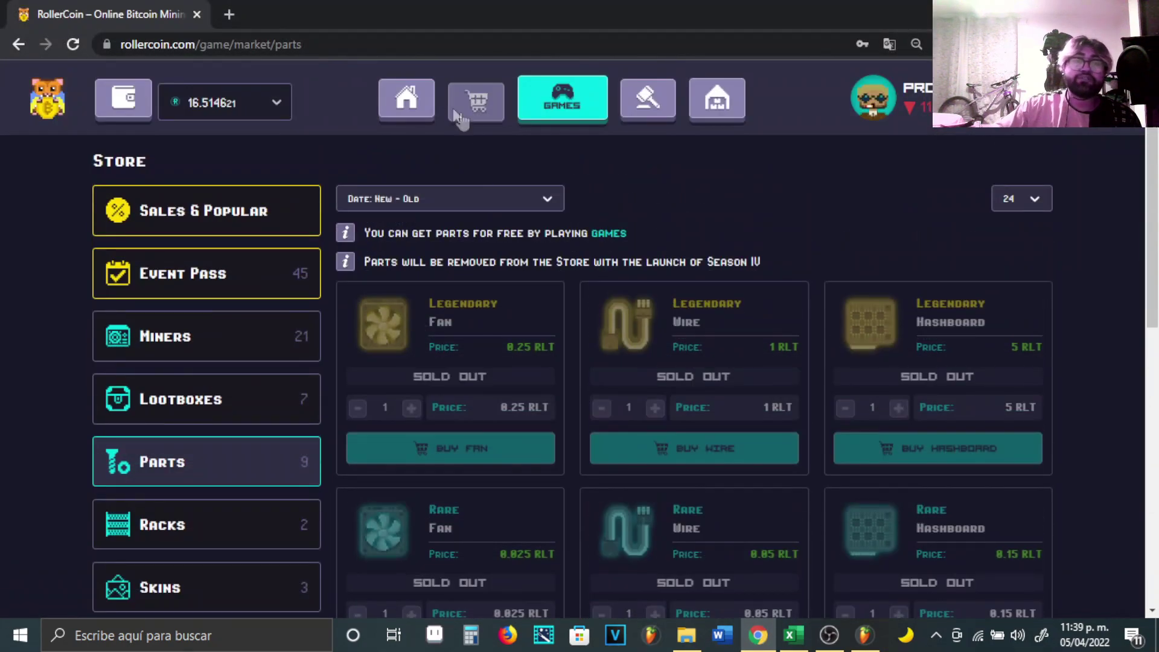
{"action": "left_click", "coordinate": [405, 101]}
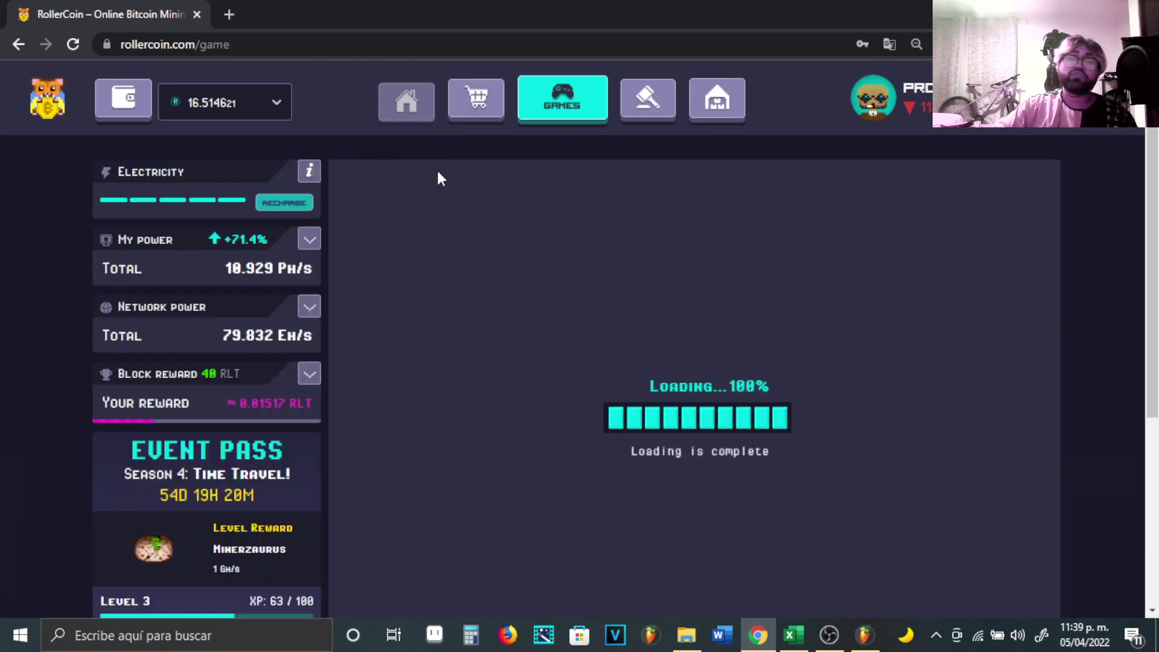
{"action": "scroll", "coordinate": [533, 280], "scroll_direction": "down", "scroll_amount": 1}
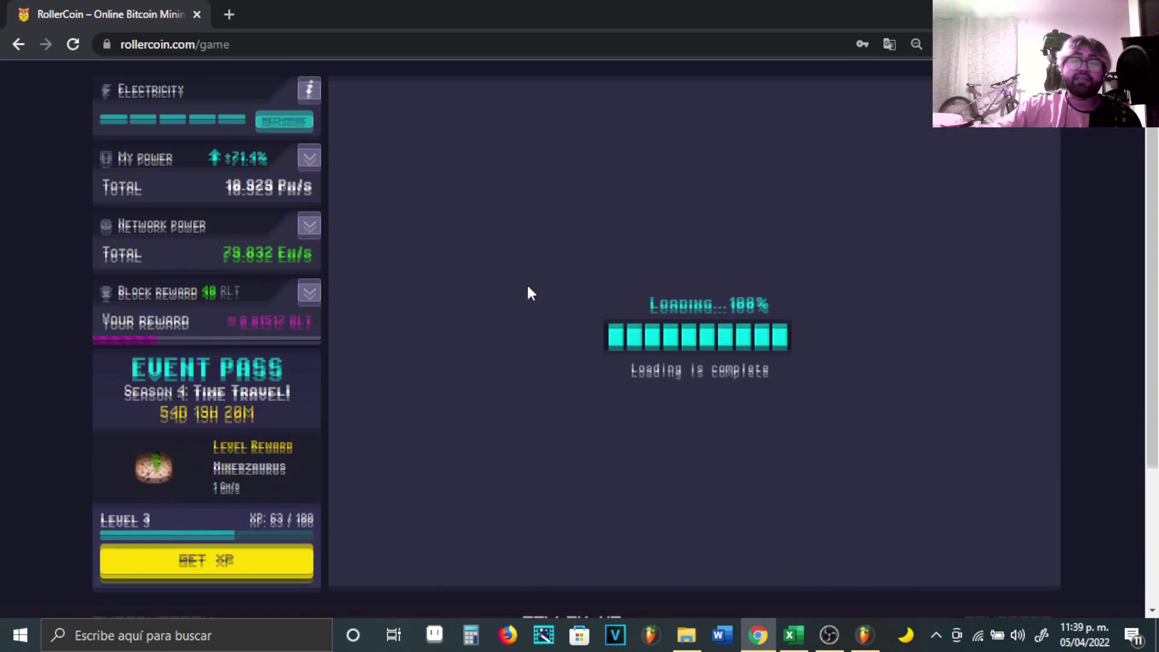
{"action": "left_click", "coordinate": [235, 560]}
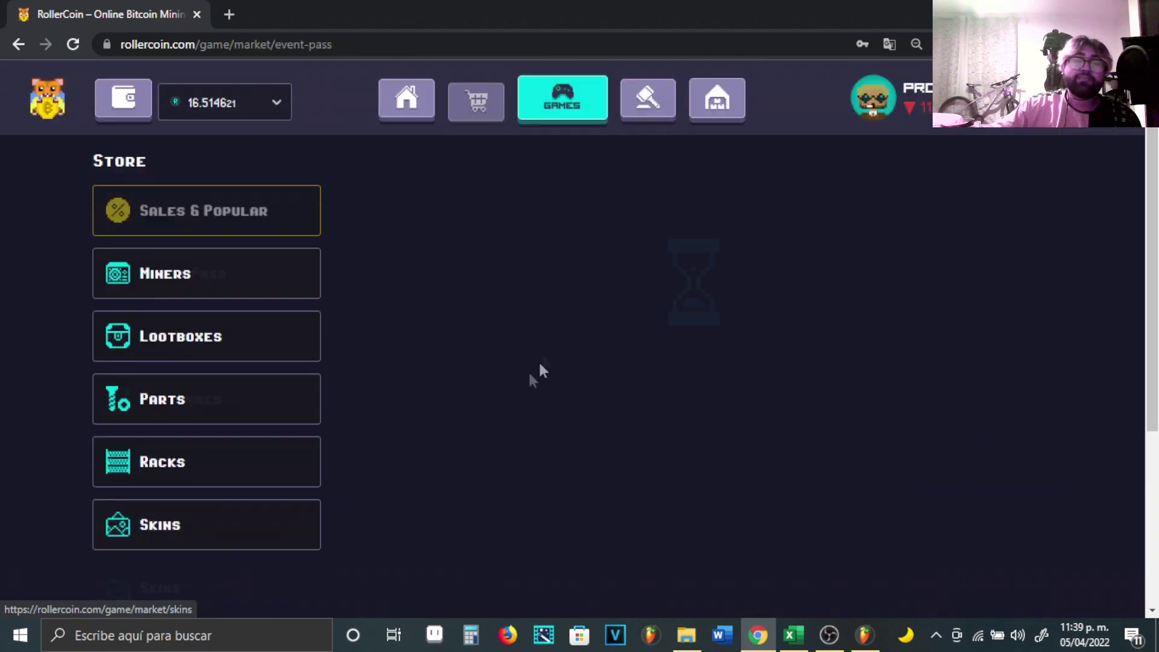
{"action": "scroll", "coordinate": [605, 315], "scroll_direction": "down", "scroll_amount": 3}
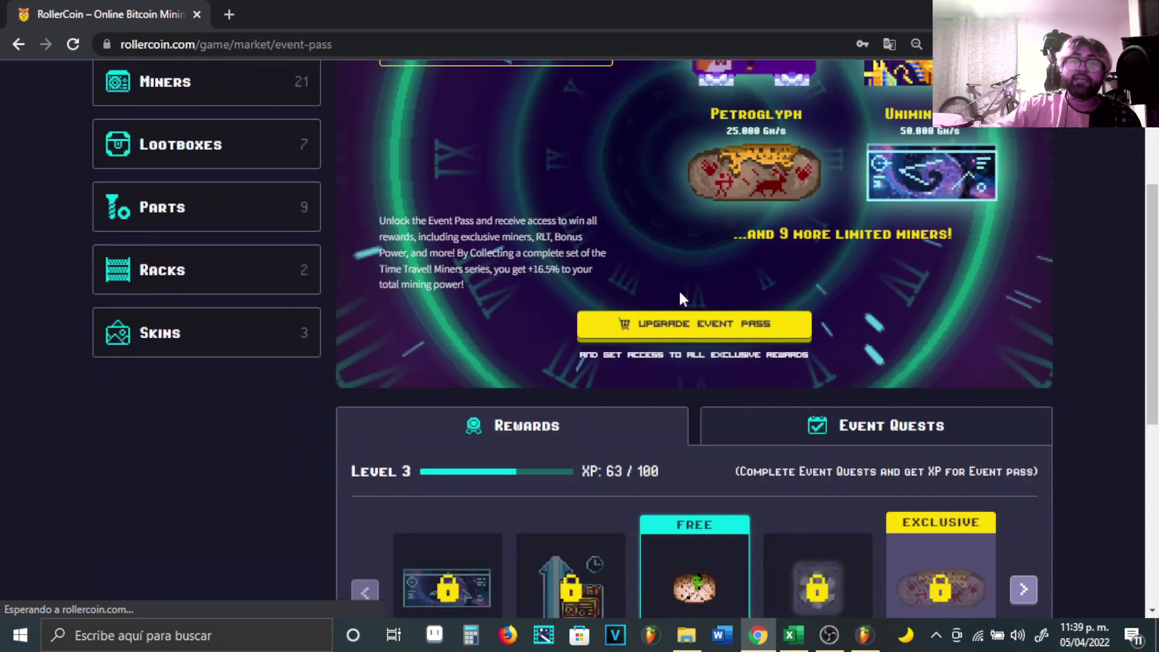
{"action": "left_click", "coordinate": [684, 326]}
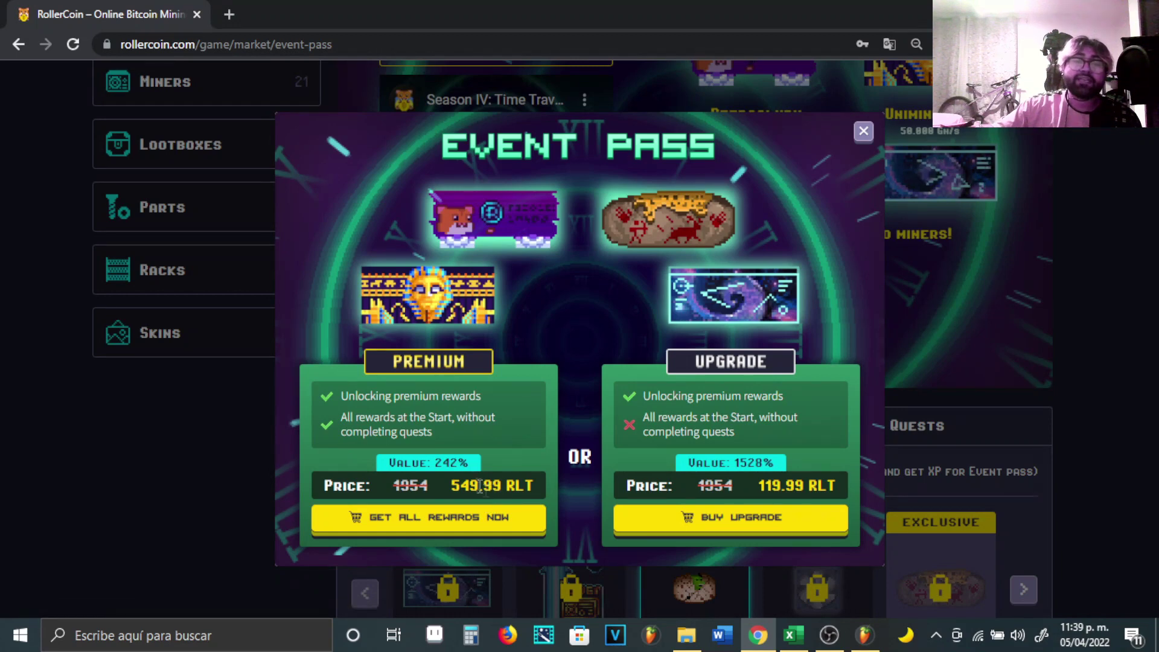
Return to the Excel spreadsheet and check the payback months for the "570 rlt pase premium" row.
{"action": "left_click", "coordinate": [793, 634]}
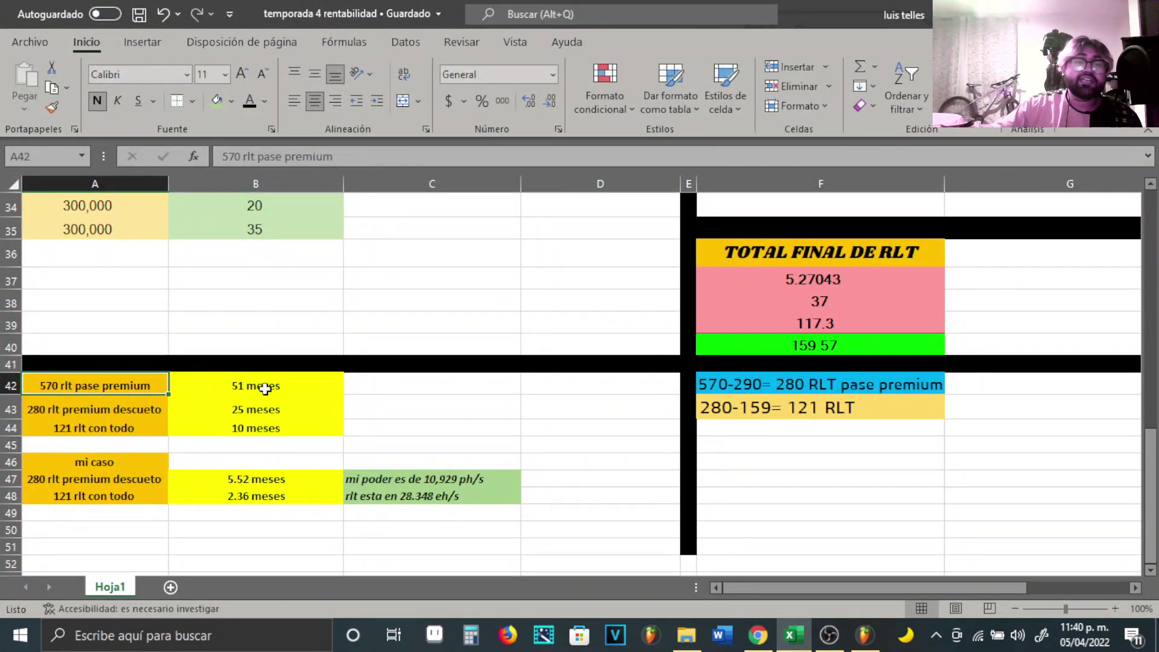
{"action": "scroll", "coordinate": [269, 390], "scroll_direction": "up", "scroll_amount": 11}
{"action": "scroll", "coordinate": [405, 368], "scroll_direction": "down", "scroll_amount": 10}
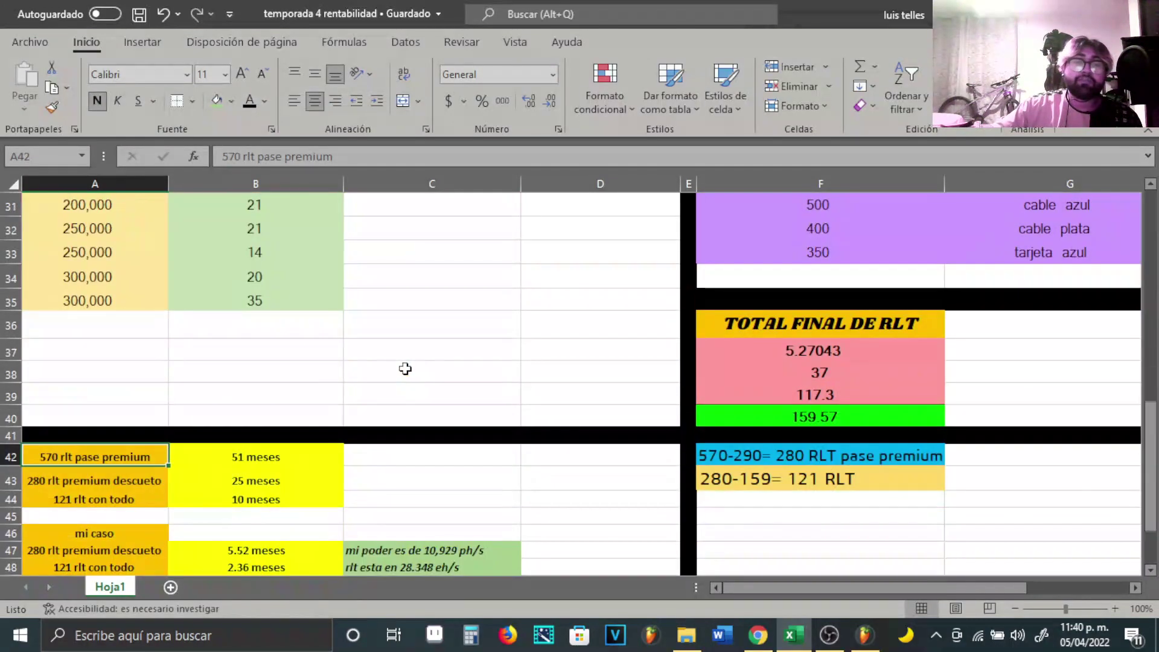
{"action": "scroll", "coordinate": [405, 368], "scroll_direction": "down", "scroll_amount": 2}
{"action": "left_click", "coordinate": [279, 314]}
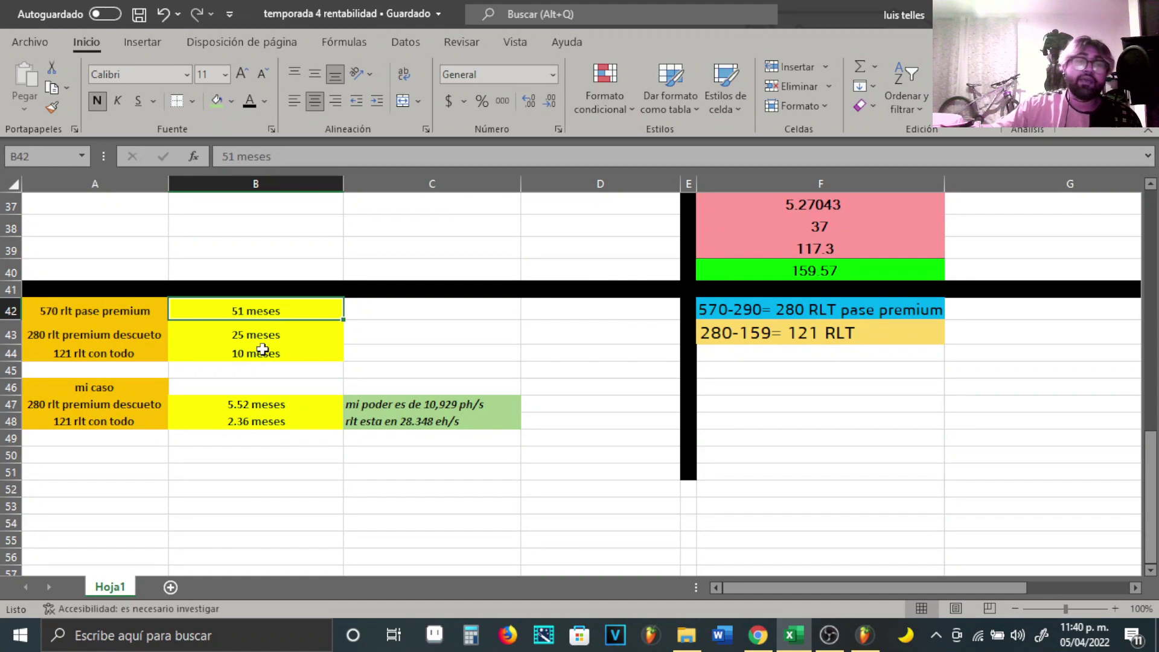
{"action": "scroll", "coordinate": [262, 349], "scroll_direction": "up", "scroll_amount": 3}
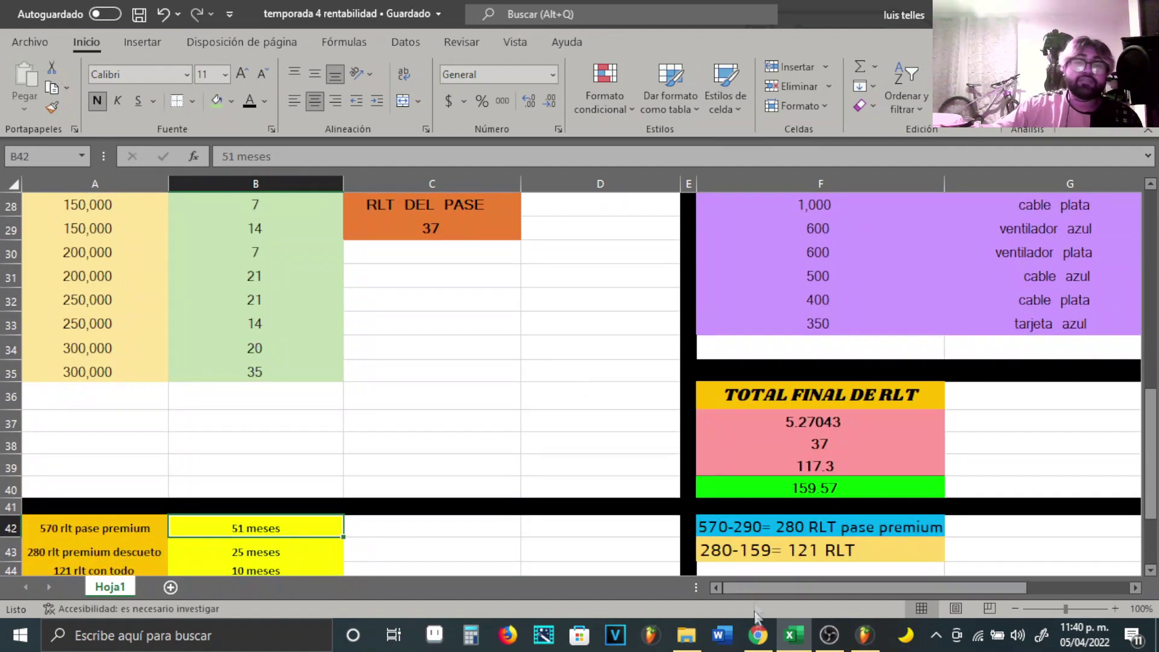
Switch back to RollerCoin, review the Event Pass daily quests and rewards, and reopen the pass purchase options.
{"action": "left_click", "coordinate": [758, 634]}
{"action": "left_click", "coordinate": [964, 400]}
{"action": "scroll", "coordinate": [963, 400], "scroll_direction": "down", "scroll_amount": 5}
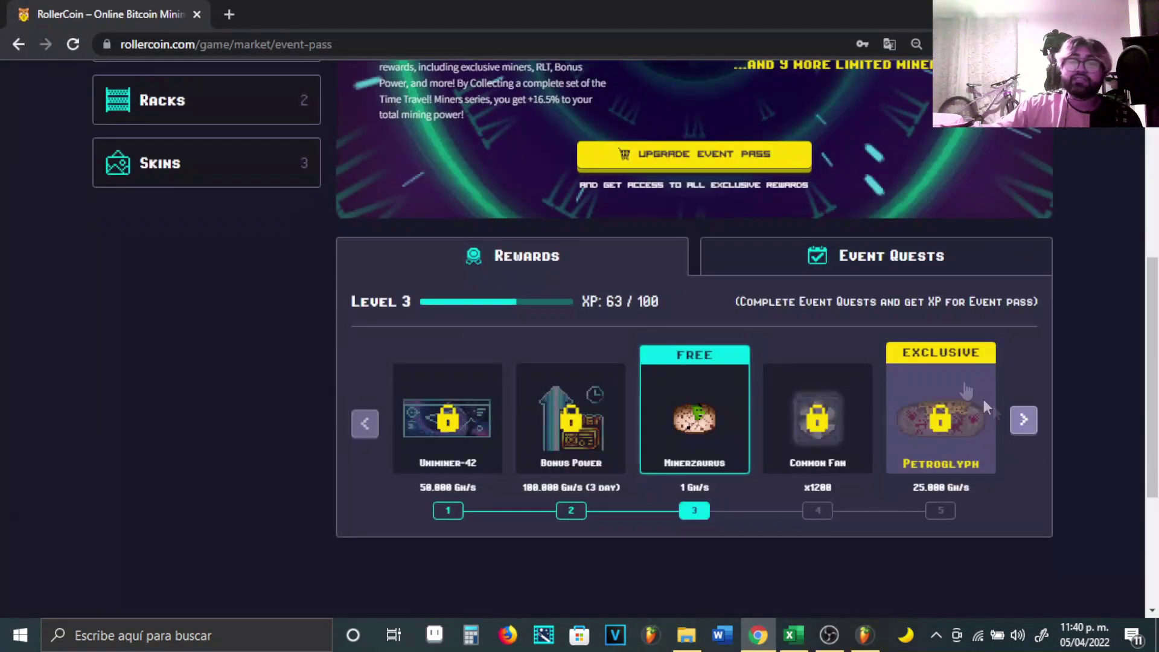
{"action": "left_click", "coordinate": [962, 256]}
{"action": "scroll", "coordinate": [784, 432], "scroll_direction": "down", "scroll_amount": 5}
{"action": "scroll", "coordinate": [683, 385], "scroll_direction": "up", "scroll_amount": 5}
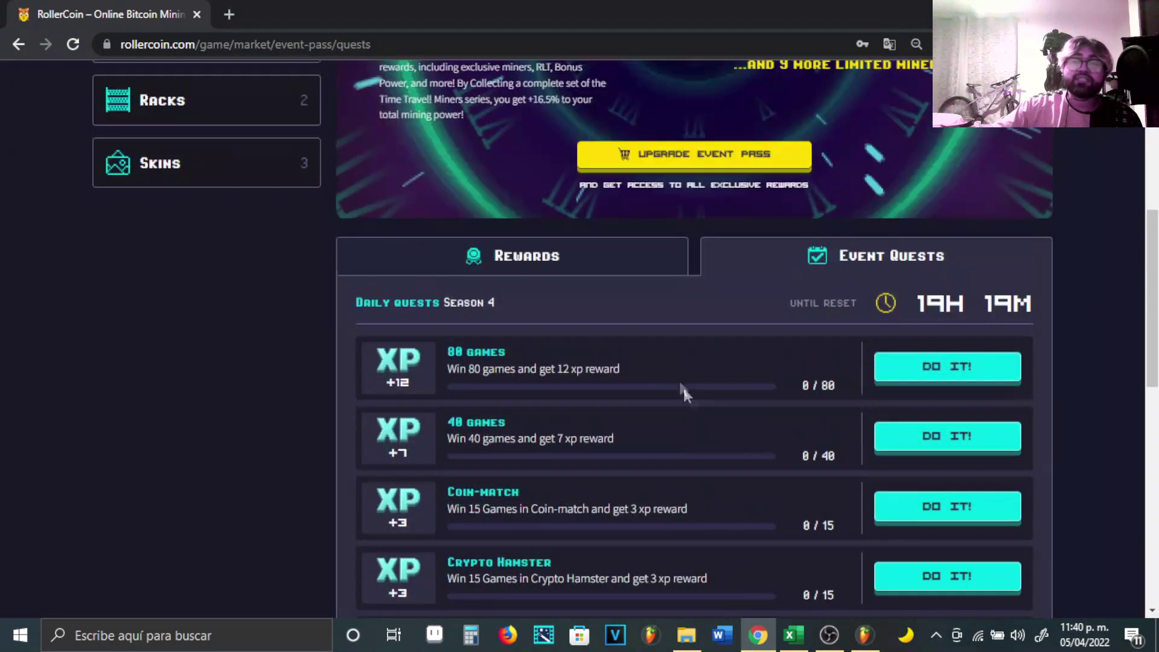
{"action": "left_click", "coordinate": [626, 259]}
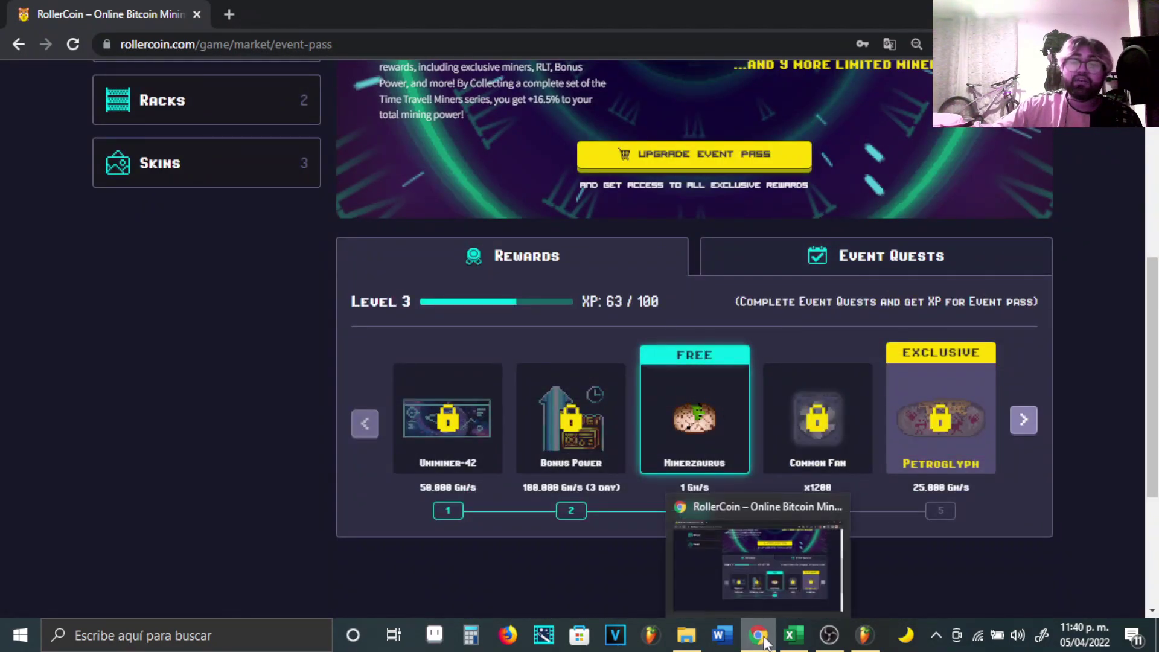
{"action": "scroll", "coordinate": [604, 207], "scroll_direction": "up", "scroll_amount": 3}
{"action": "left_click", "coordinate": [693, 325]}
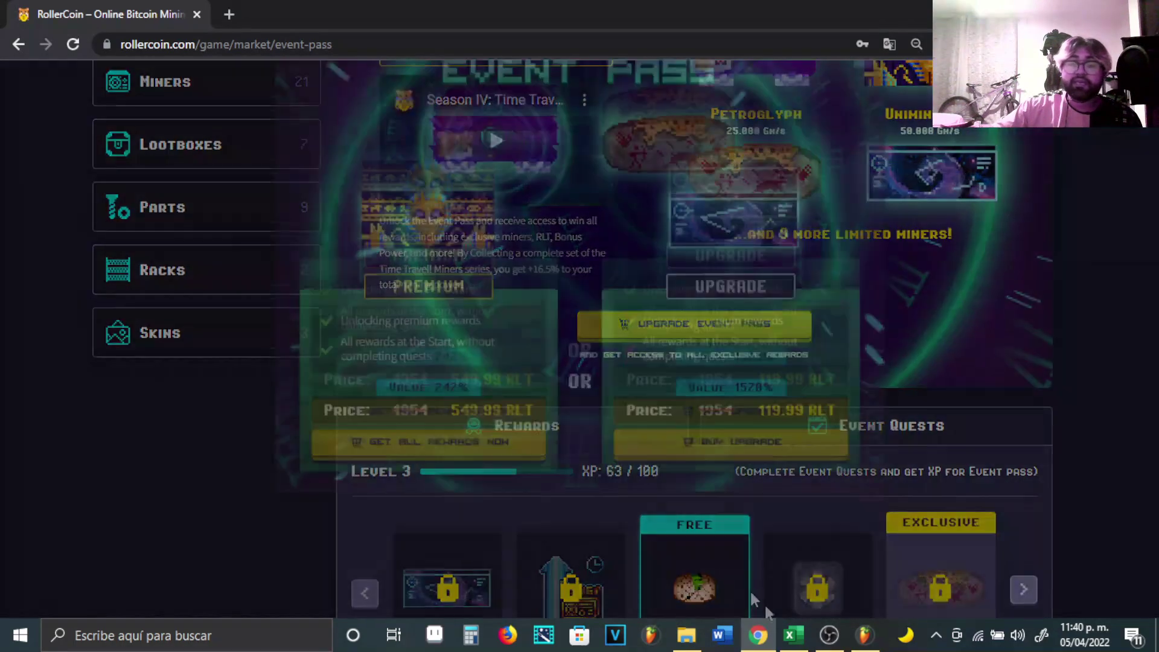
Return to the spreadsheet and examine the discounted premium pass row and its payback months in row 43.
{"action": "left_click", "coordinate": [791, 635]}
{"action": "scroll", "coordinate": [172, 418], "scroll_direction": "down", "scroll_amount": 2}
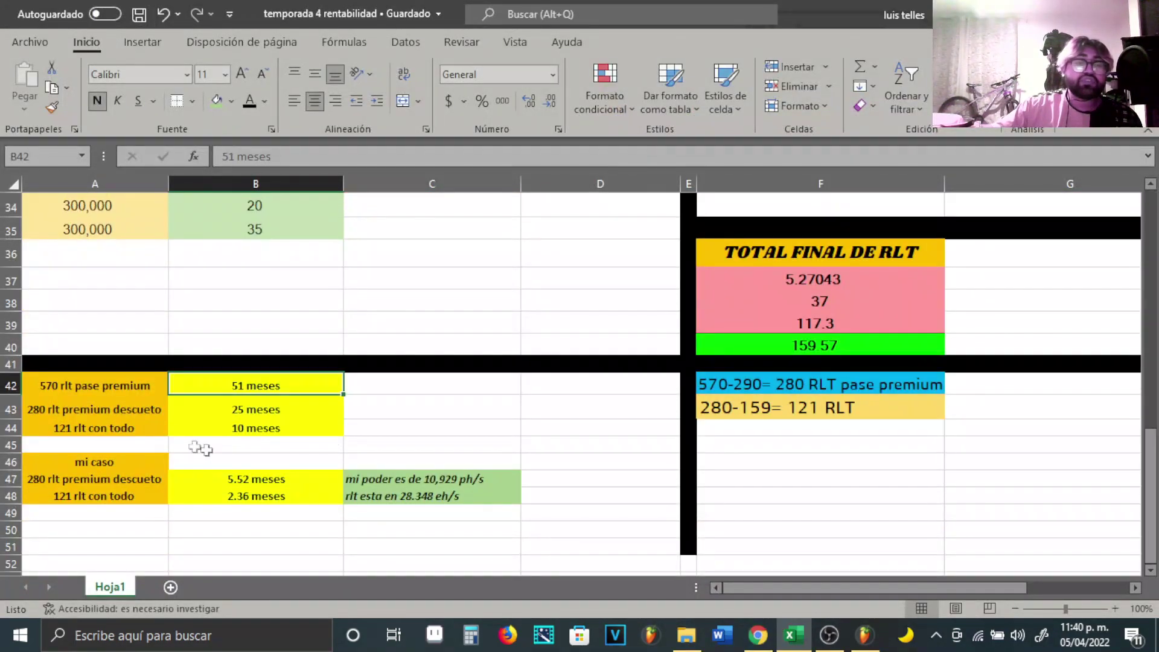
{"action": "left_click", "coordinate": [222, 410]}
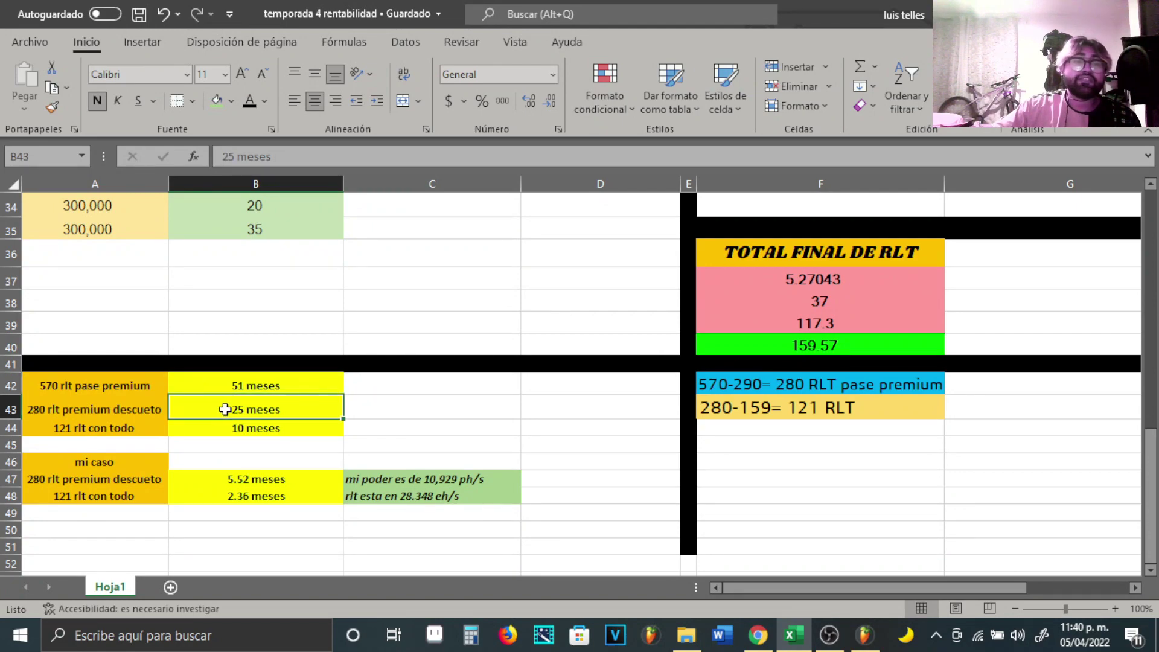
{"action": "scroll", "coordinate": [224, 410], "scroll_direction": "up", "scroll_amount": 11}
{"action": "scroll", "coordinate": [280, 424], "scroll_direction": "down", "scroll_amount": 11}
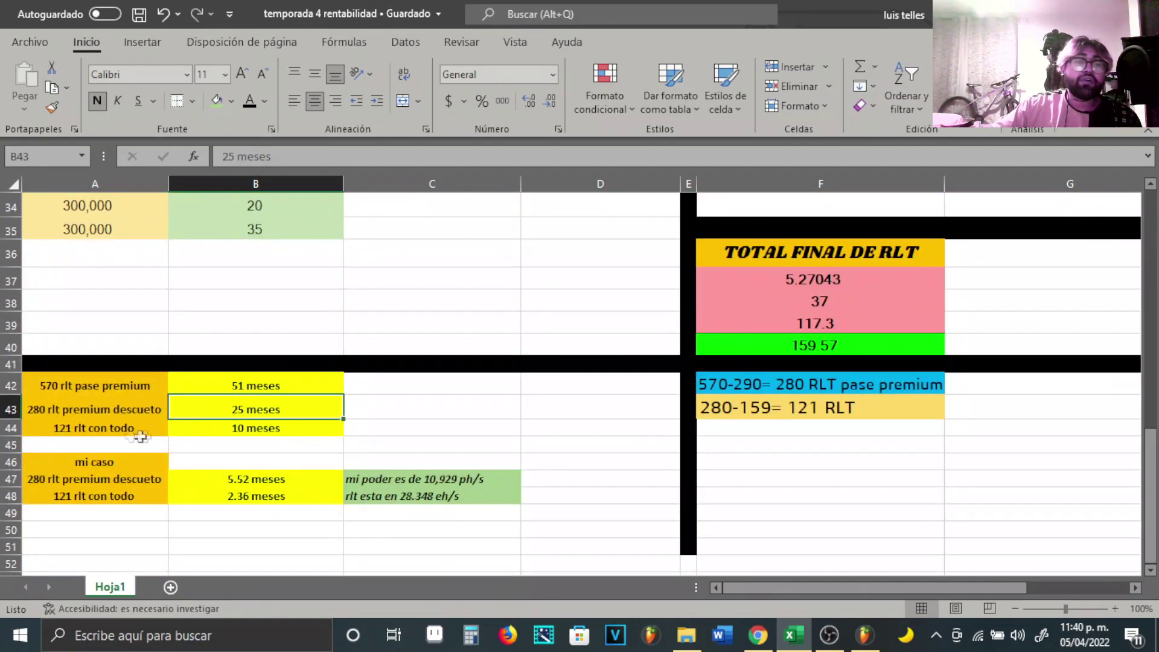
{"action": "left_click", "coordinate": [112, 415]}
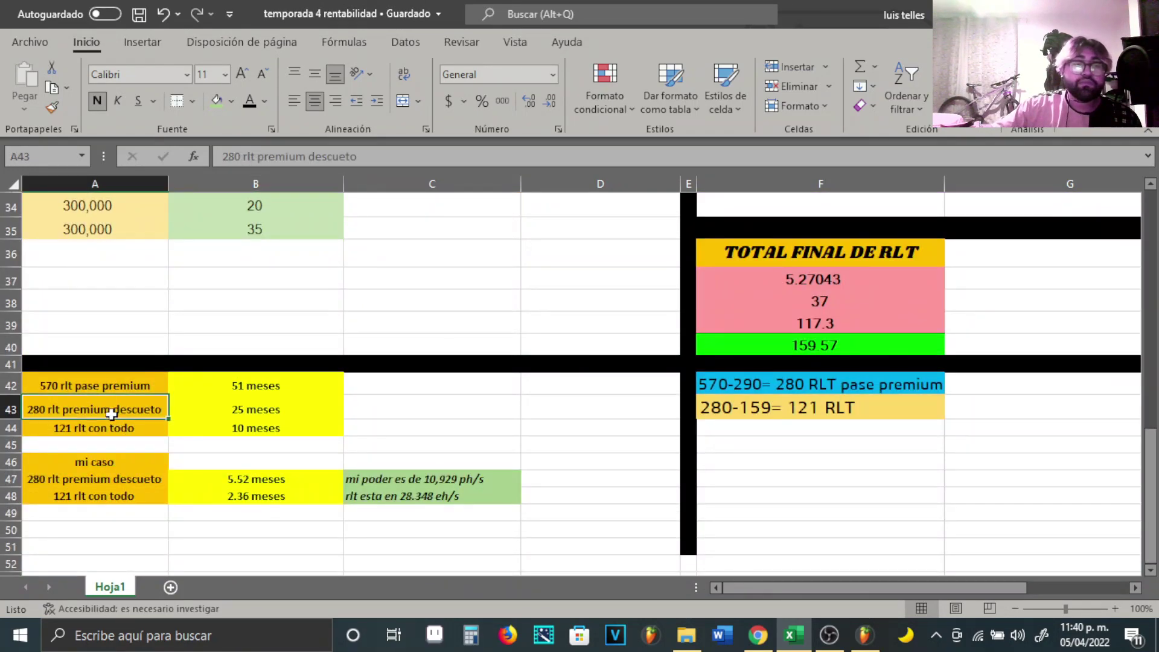
Compare the final RLT total in F40 with the RLT FINAL and RLT DEL PASE amounts in column C.
{"action": "left_click", "coordinate": [827, 341]}
{"action": "scroll", "coordinate": [870, 347], "scroll_direction": "up", "scroll_amount": 5}
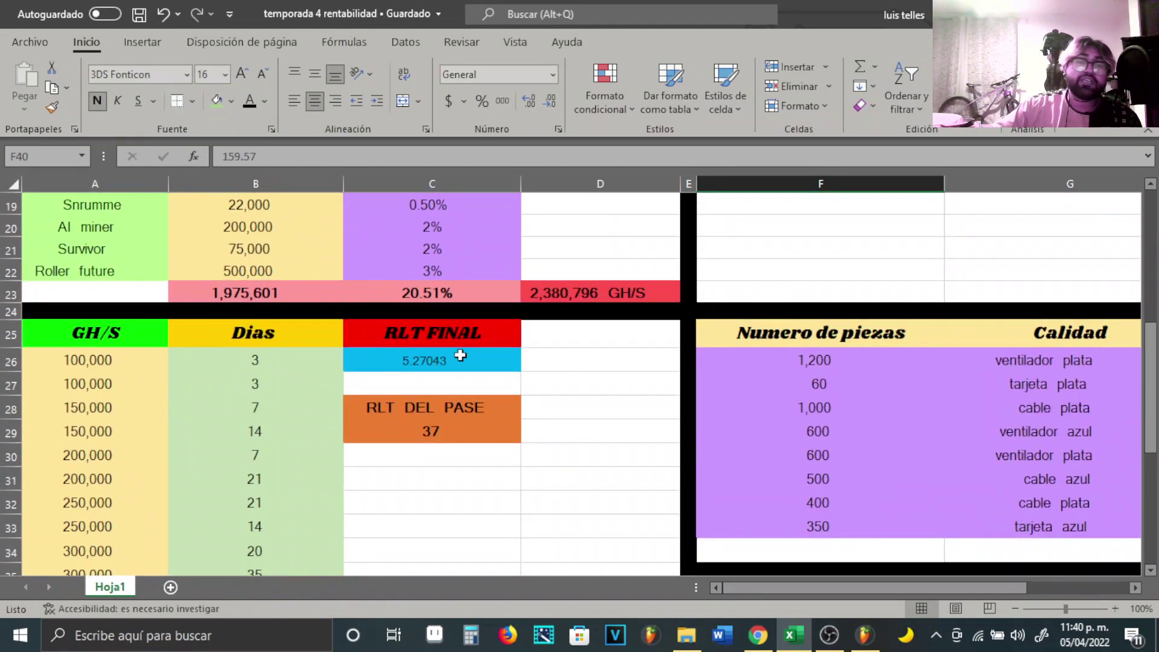
{"action": "scroll", "coordinate": [452, 357], "scroll_direction": "down", "scroll_amount": 1}
{"action": "left_click", "coordinate": [454, 316]}
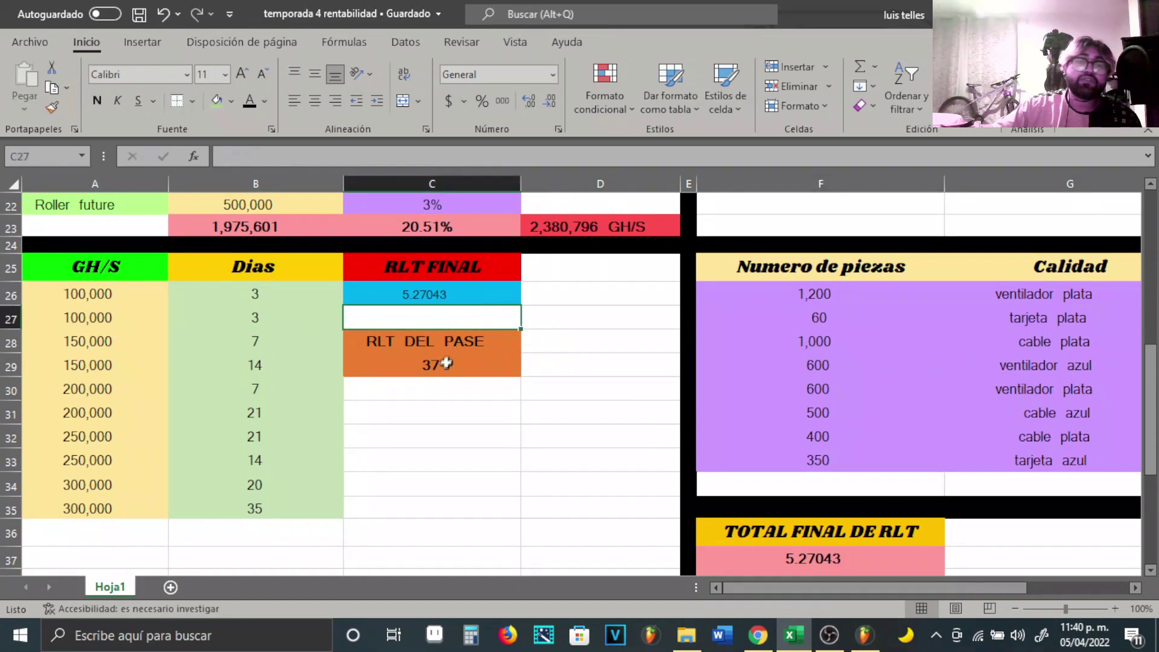
{"action": "left_click", "coordinate": [453, 362]}
{"action": "scroll", "coordinate": [766, 387], "scroll_direction": "down", "scroll_amount": 1}
{"action": "scroll", "coordinate": [766, 386], "scroll_direction": "down", "scroll_amount": 2}
{"action": "left_click", "coordinate": [821, 483]}
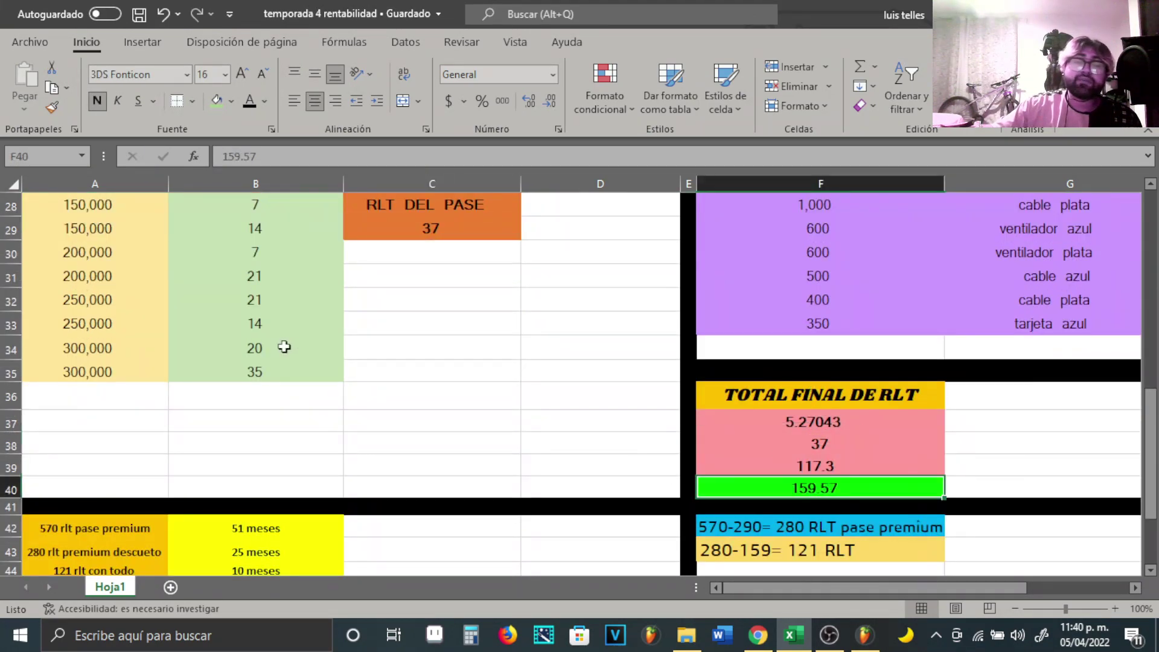
Check the payback months for the "121 rlt con todo" row in B44.
{"action": "scroll", "coordinate": [284, 345], "scroll_direction": "down", "scroll_amount": 2}
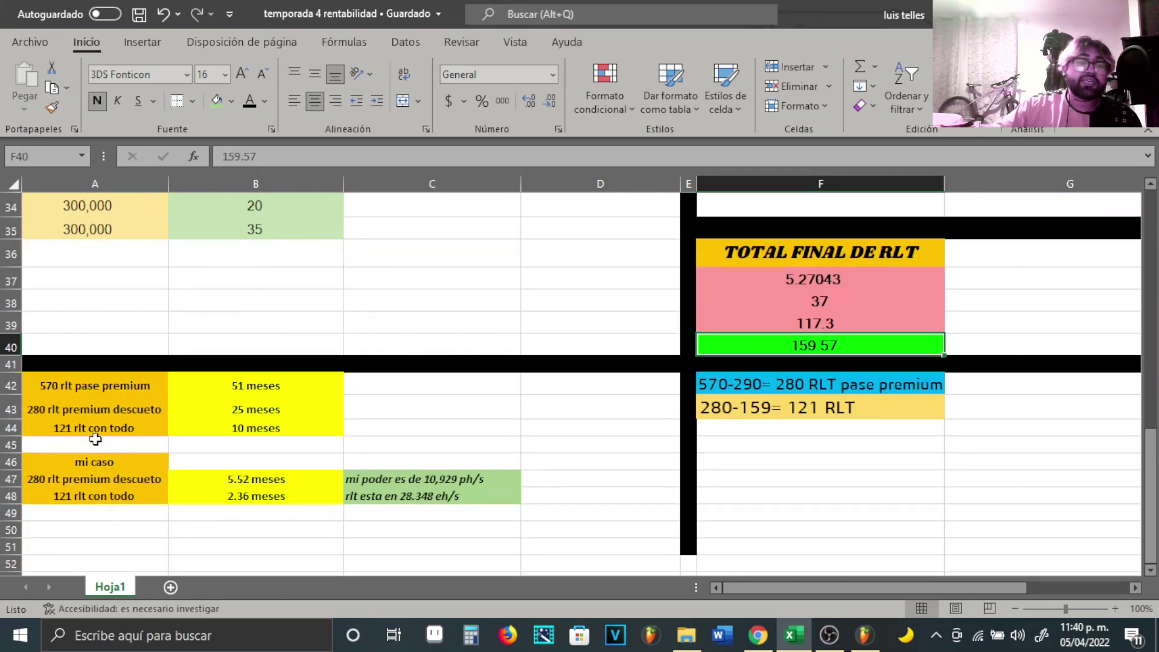
{"action": "left_click", "coordinate": [280, 445]}
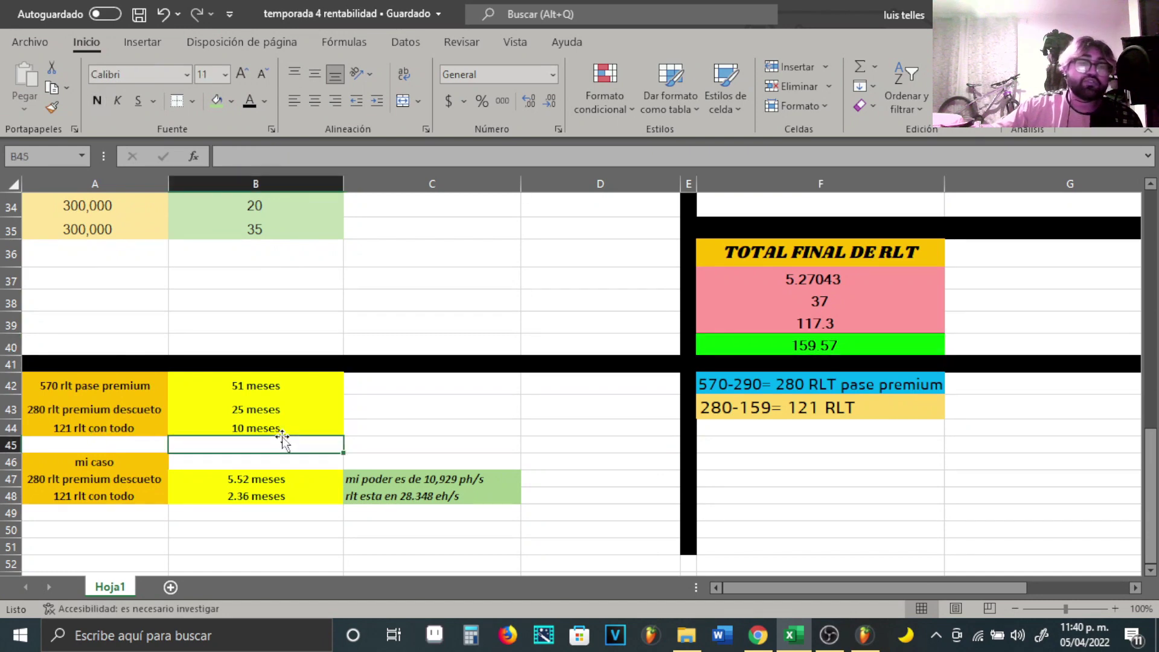
{"action": "left_click", "coordinate": [283, 427]}
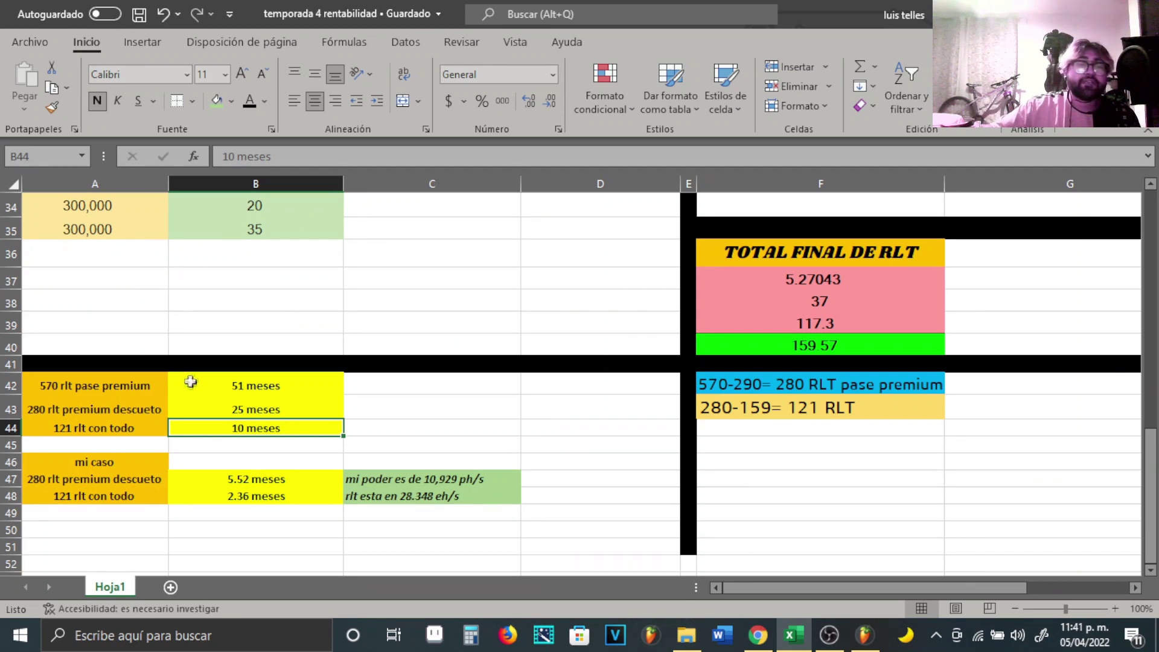
Examine the "mi caso" block in rows 46 to 48, including the power notes and the discounted pass's payback months.
{"action": "scroll", "coordinate": [194, 377], "scroll_direction": "down", "scroll_amount": 1}
{"action": "left_click", "coordinate": [138, 386]}
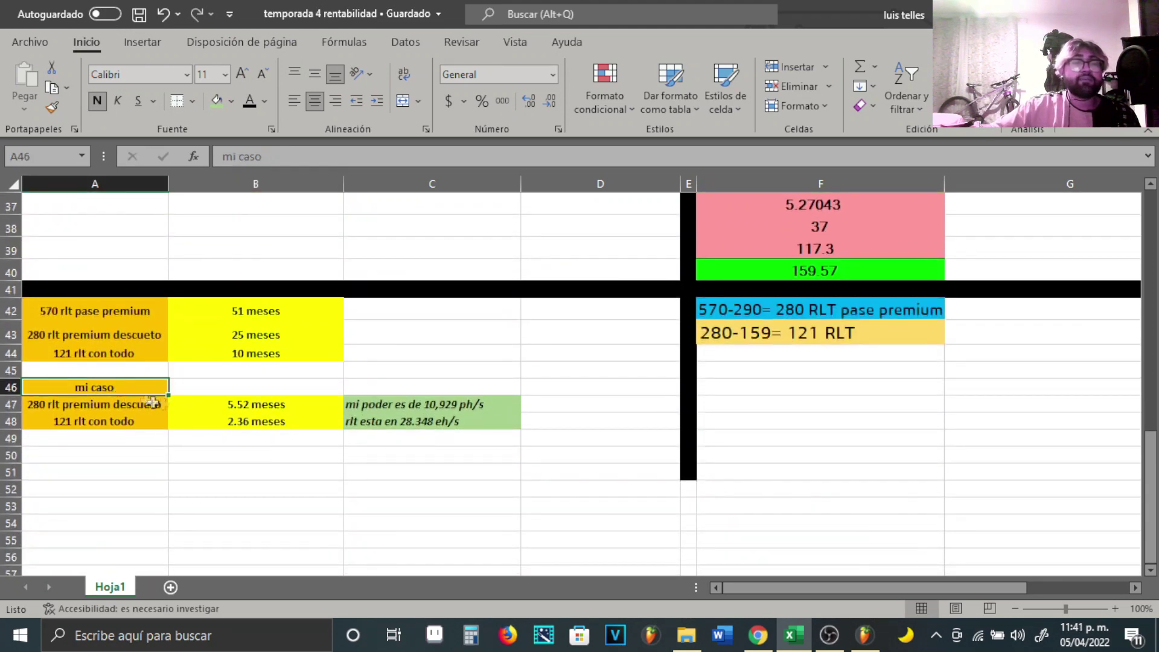
{"action": "left_click", "coordinate": [117, 410]}
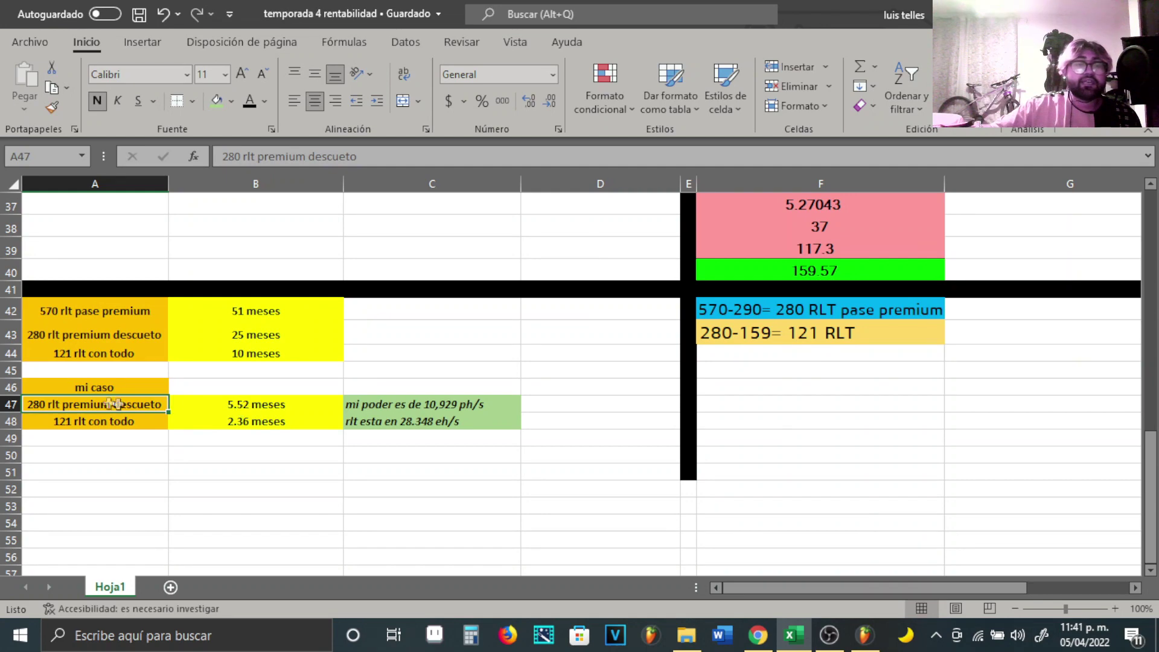
{"action": "left_click", "coordinate": [440, 402]}
{"action": "left_click", "coordinate": [429, 424]}
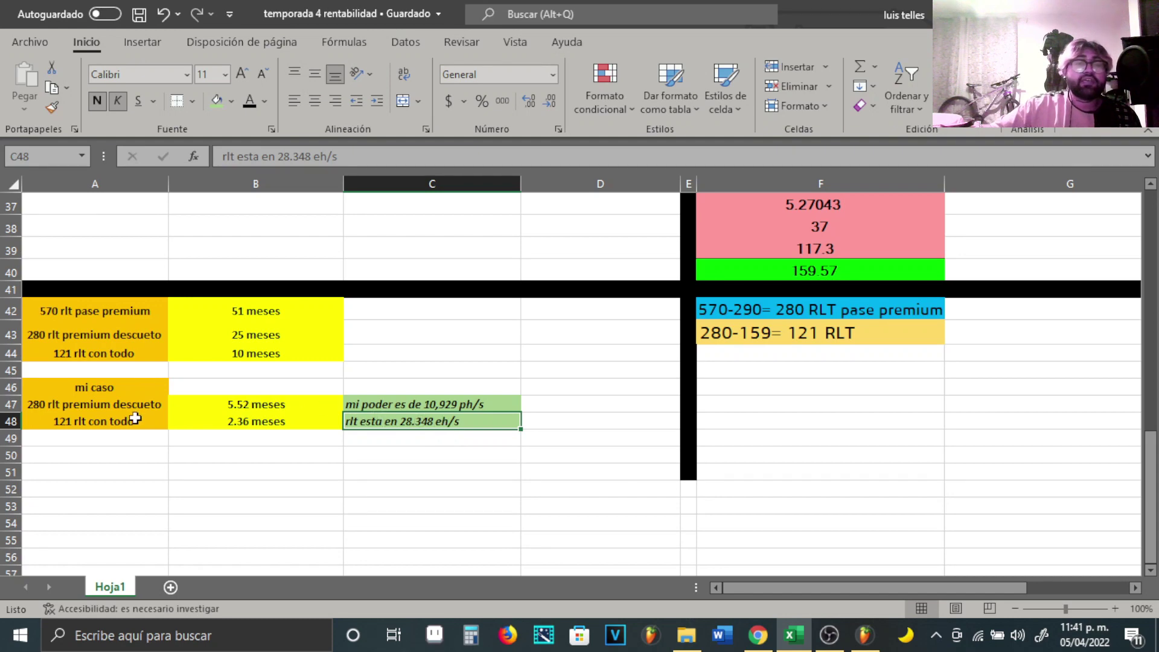
{"action": "left_click", "coordinate": [109, 406]}
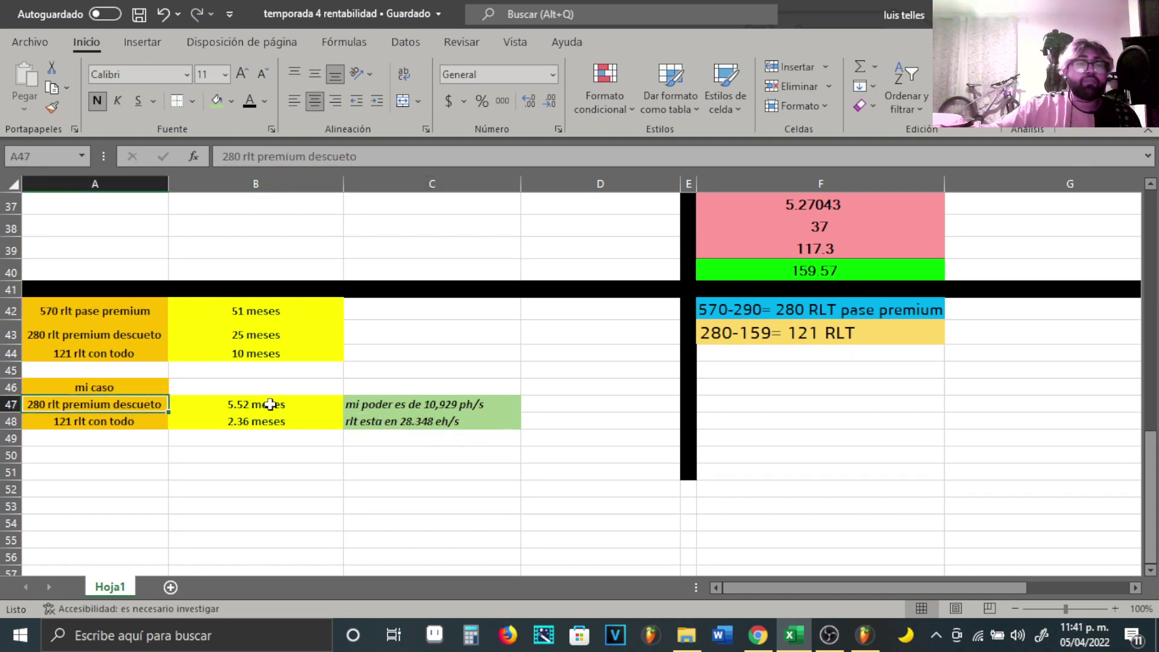
{"action": "left_click", "coordinate": [270, 405]}
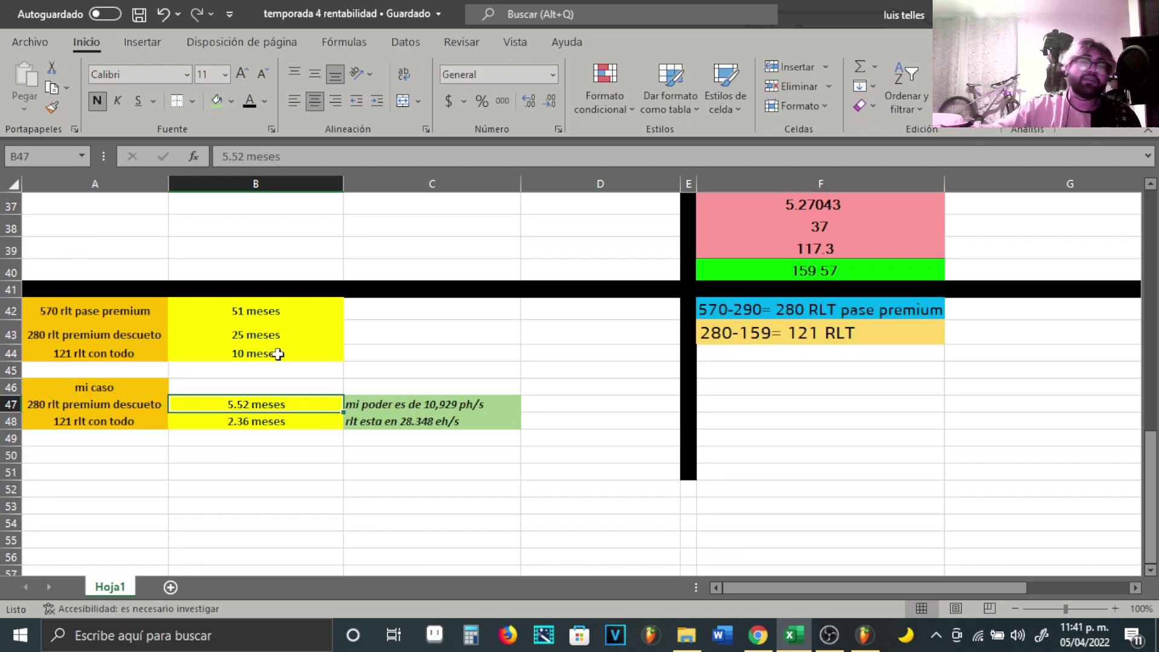
Look over the tables higher up the sheet once more and return to the payback rows.
{"action": "scroll", "coordinate": [605, 451], "scroll_direction": "up", "scroll_amount": 11}
{"action": "scroll", "coordinate": [605, 451], "scroll_direction": "up", "scroll_amount": 1}
{"action": "scroll", "coordinate": [603, 452], "scroll_direction": "down", "scroll_amount": 4}
{"action": "scroll", "coordinate": [602, 454], "scroll_direction": "down", "scroll_amount": 7}
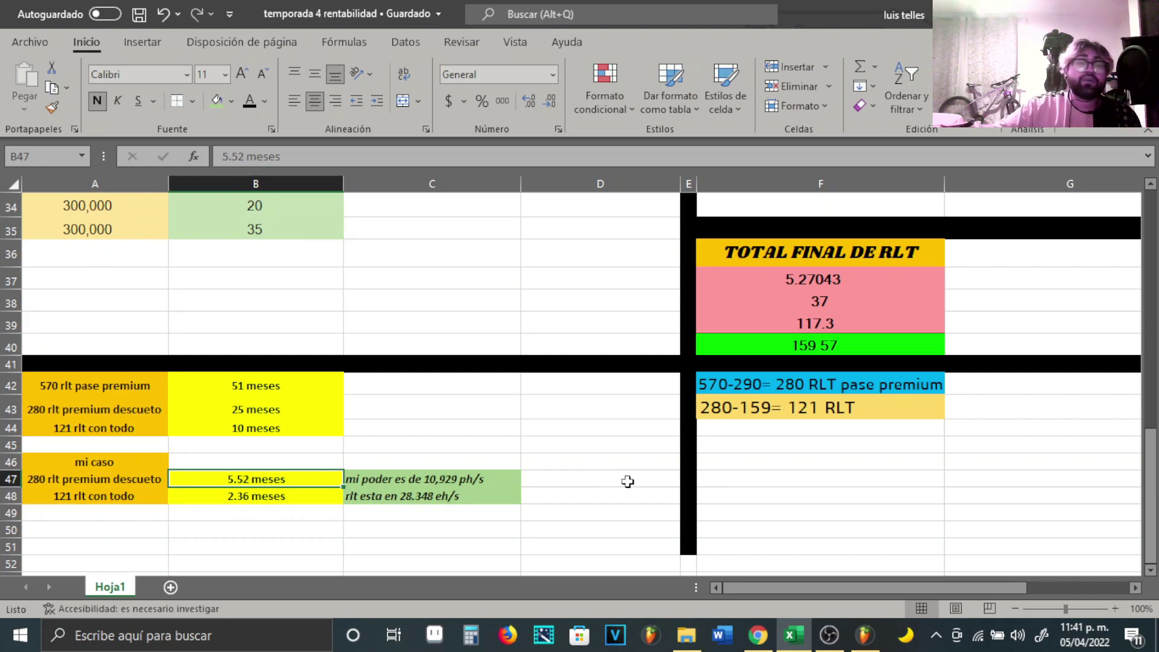
{"action": "scroll", "coordinate": [499, 417], "scroll_direction": "down", "scroll_amount": 2}
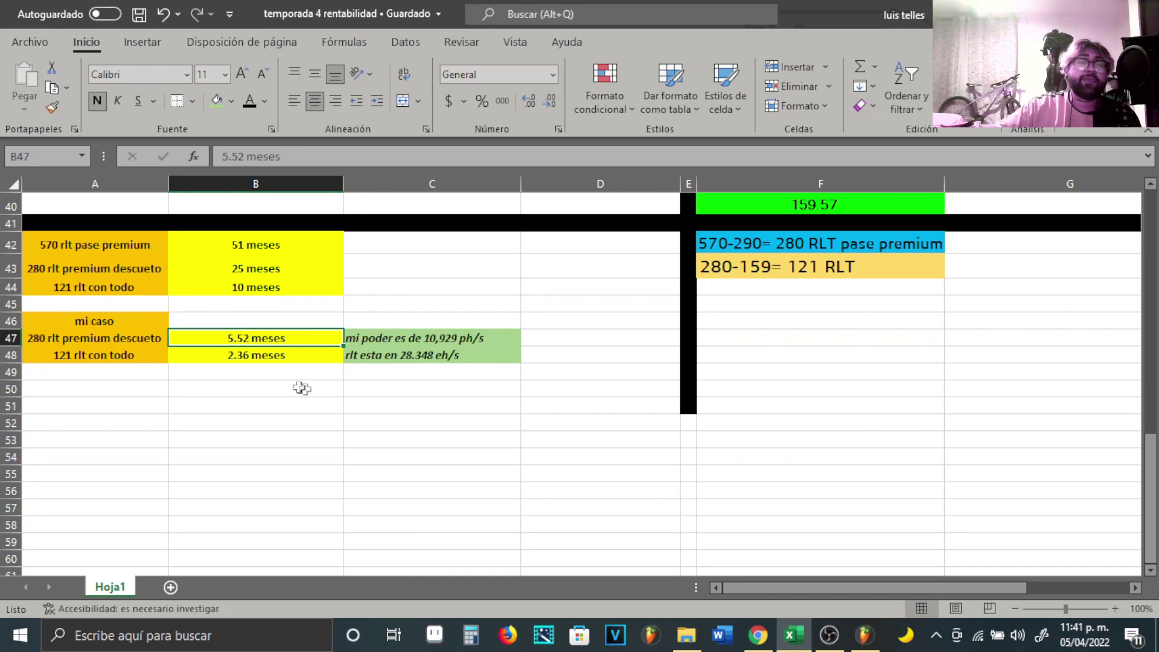
Review the RLT FINAL and RLT DEL PASE amounts in column C against the final RLT total in F40.
{"action": "scroll", "coordinate": [290, 389], "scroll_direction": "up", "scroll_amount": 1}
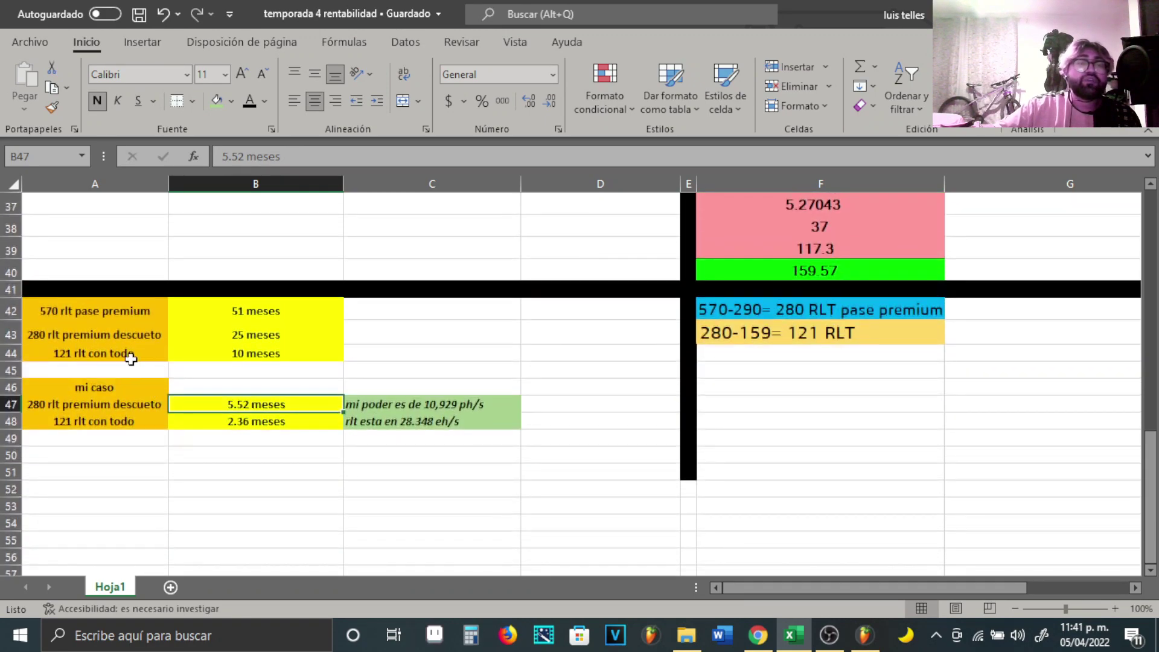
{"action": "scroll", "coordinate": [414, 456], "scroll_direction": "up", "scroll_amount": 4}
{"action": "left_click", "coordinate": [431, 253]}
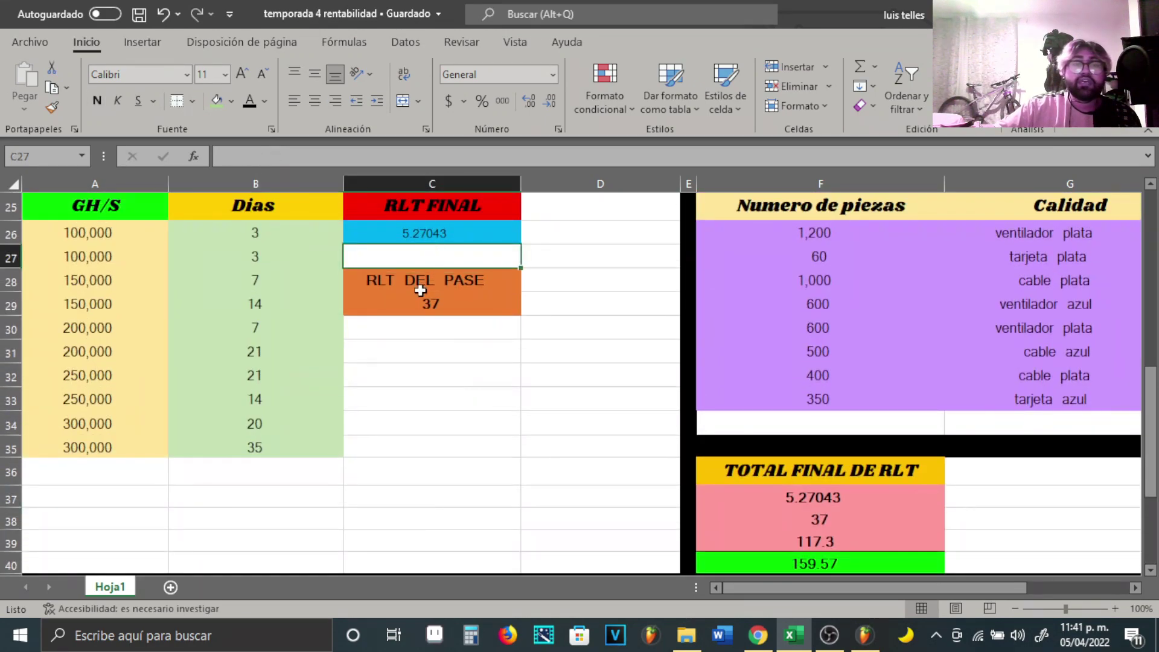
{"action": "left_click", "coordinate": [420, 290]}
{"action": "scroll", "coordinate": [421, 290], "scroll_direction": "down", "scroll_amount": 2}
{"action": "left_click", "coordinate": [779, 409]}
{"action": "scroll", "coordinate": [412, 435], "scroll_direction": "down", "scroll_amount": 2}
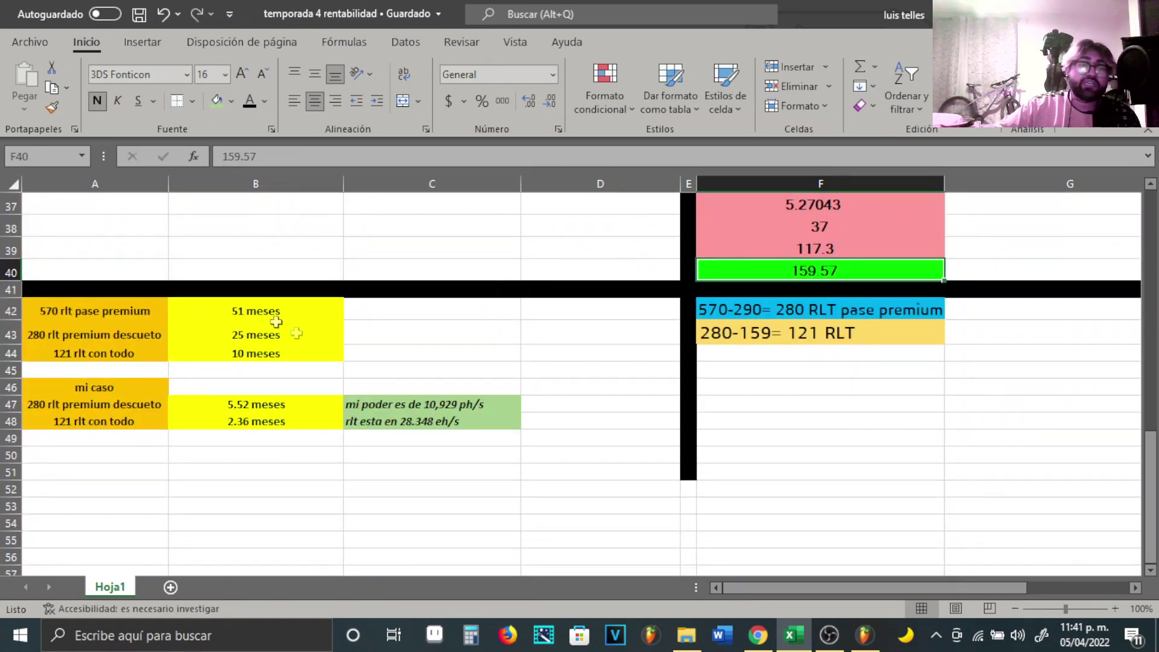
Check the "mi caso" payback months in B47 and B48 together with the power note in C47.
{"action": "left_click", "coordinate": [241, 404]}
{"action": "left_click", "coordinate": [260, 423]}
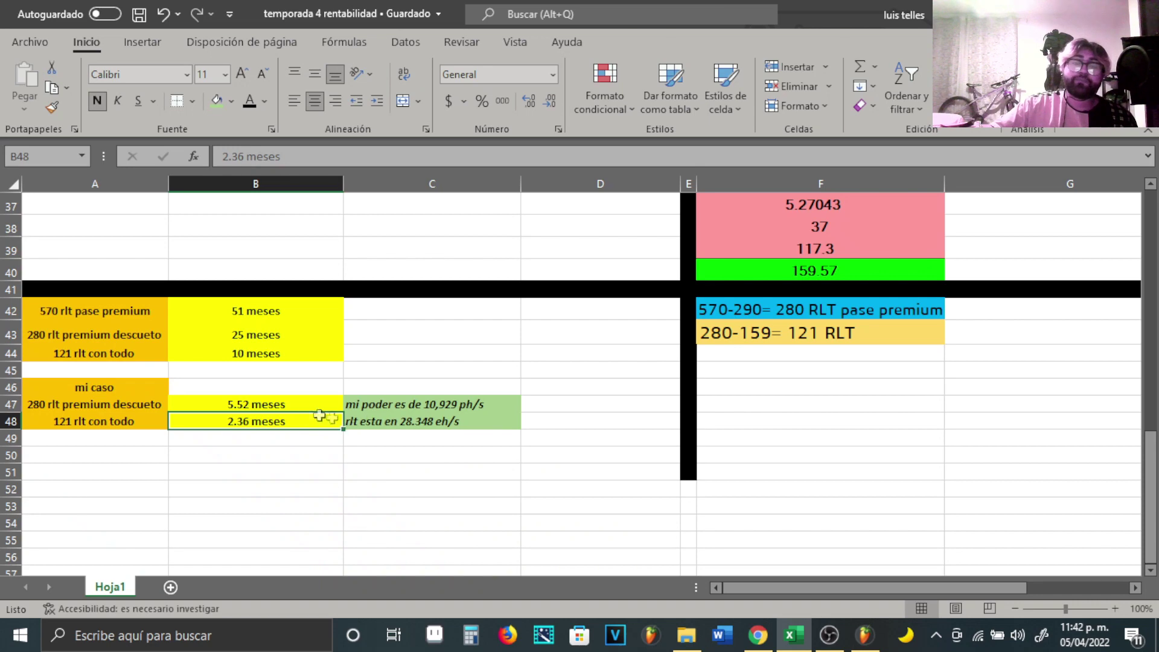
{"action": "scroll", "coordinate": [442, 451], "scroll_direction": "up", "scroll_amount": 1}
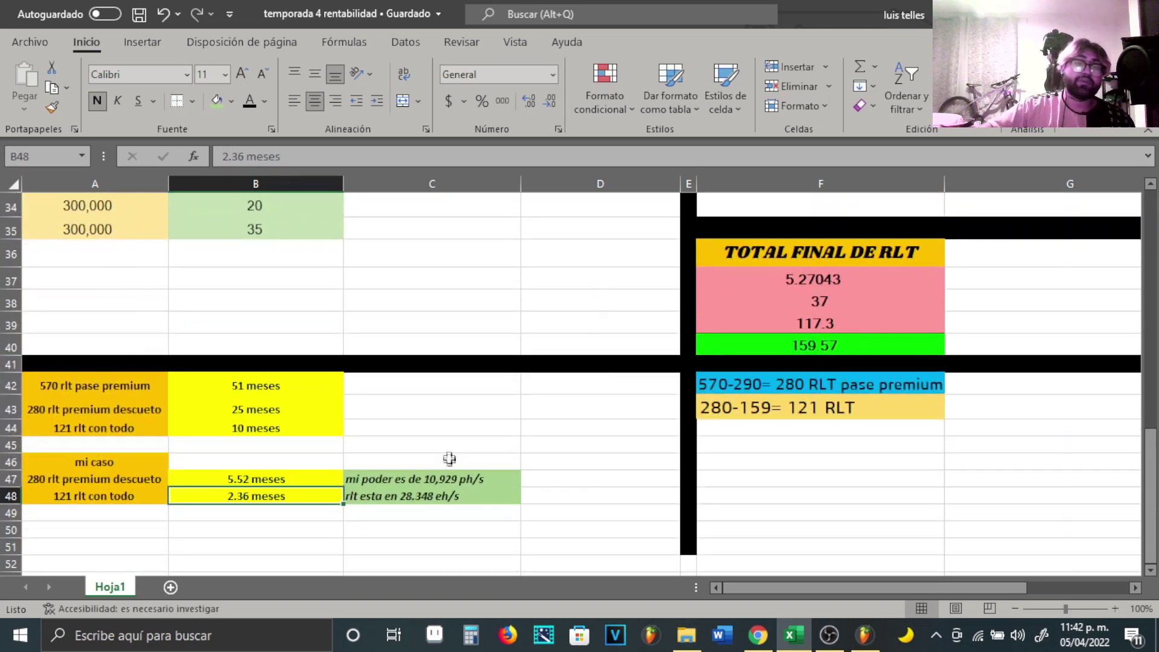
{"action": "left_click", "coordinate": [424, 481]}
{"action": "left_click", "coordinate": [282, 499]}
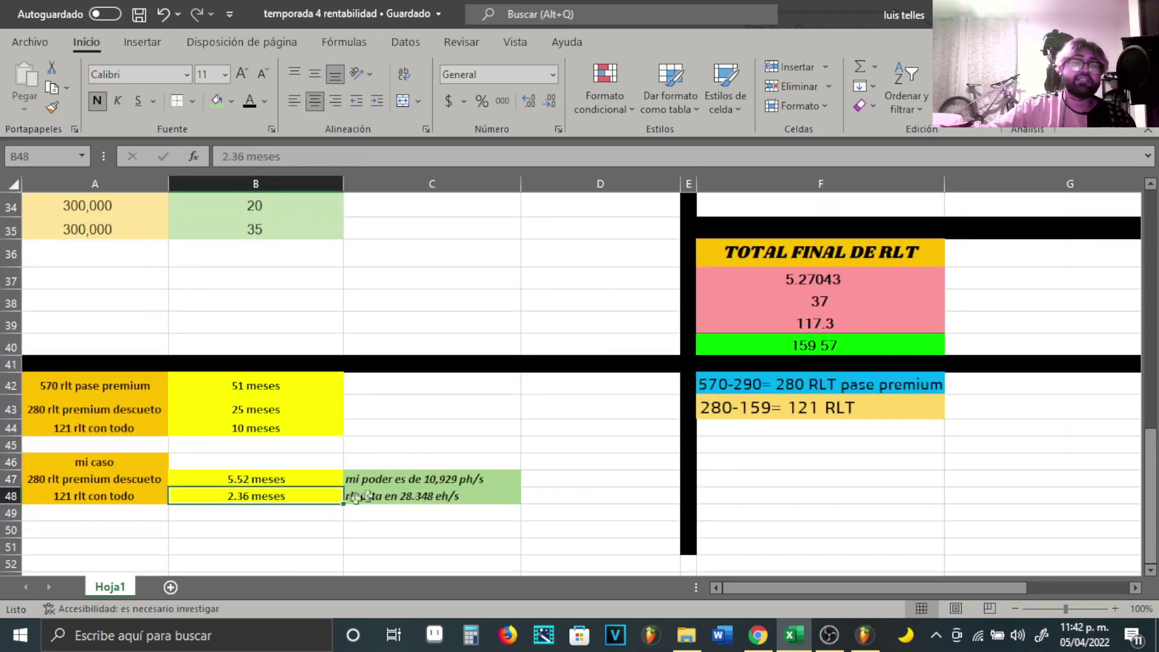
Inspect the parts table with its piece counts, qualities and store prices in RLT, down to the final RLT total.
{"action": "mouse_move", "coordinate": [1151, 468]}
{"action": "left_mouse_down"}
{"action": "mouse_move", "coordinate": [1151, 386]}
{"action": "mouse_move", "coordinate": [1154, 477]}
{"action": "left_mouse_up"}
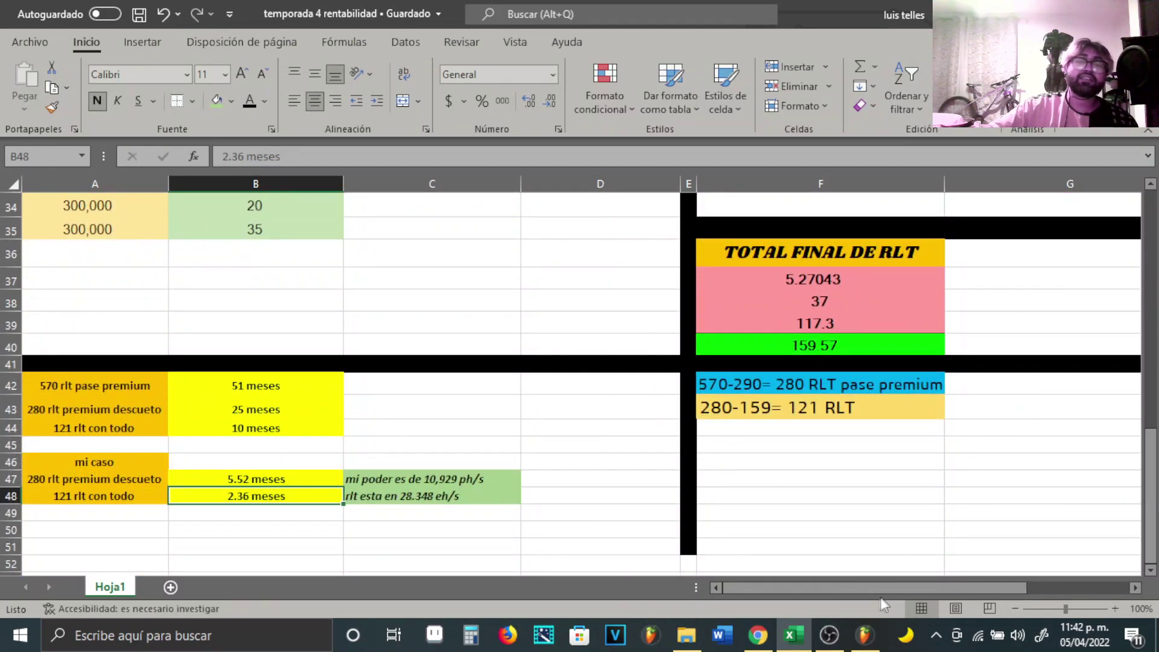
{"action": "left_click_drag", "start_coordinate": [850, 589], "coordinate": [950, 589]}
{"action": "left_click_drag", "start_coordinate": [1151, 495], "coordinate": [1151, 427]}
{"action": "left_click", "coordinate": [876, 421]}
{"action": "left_click", "coordinate": [763, 390]}
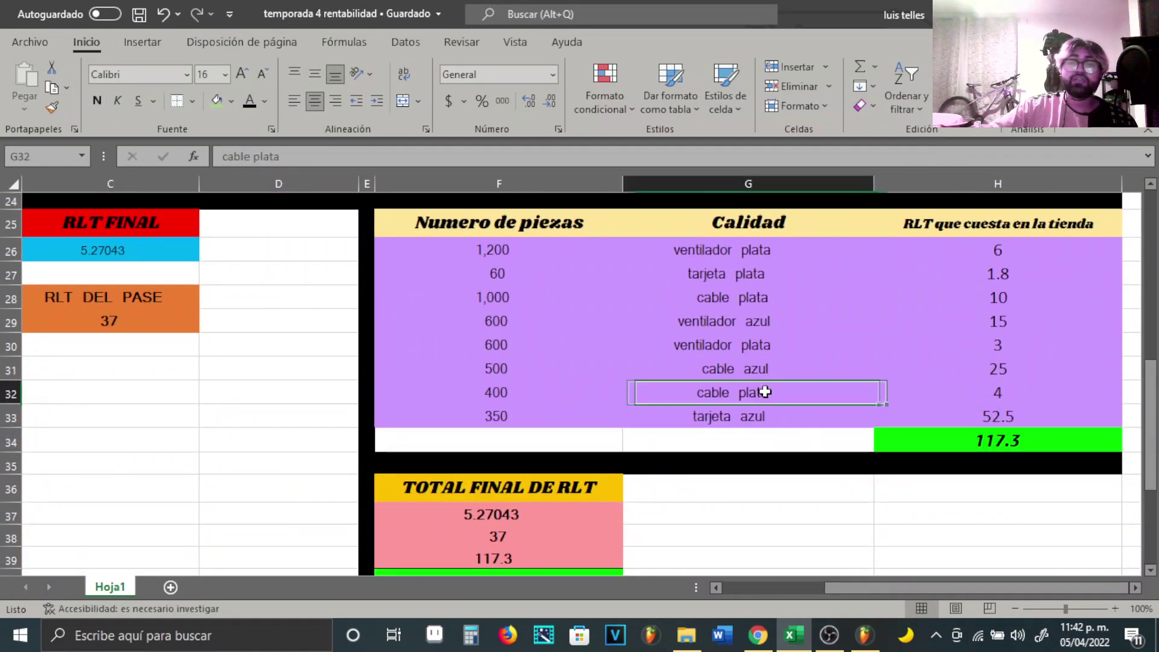
{"action": "scroll", "coordinate": [552, 375], "scroll_direction": "down", "scroll_amount": 2}
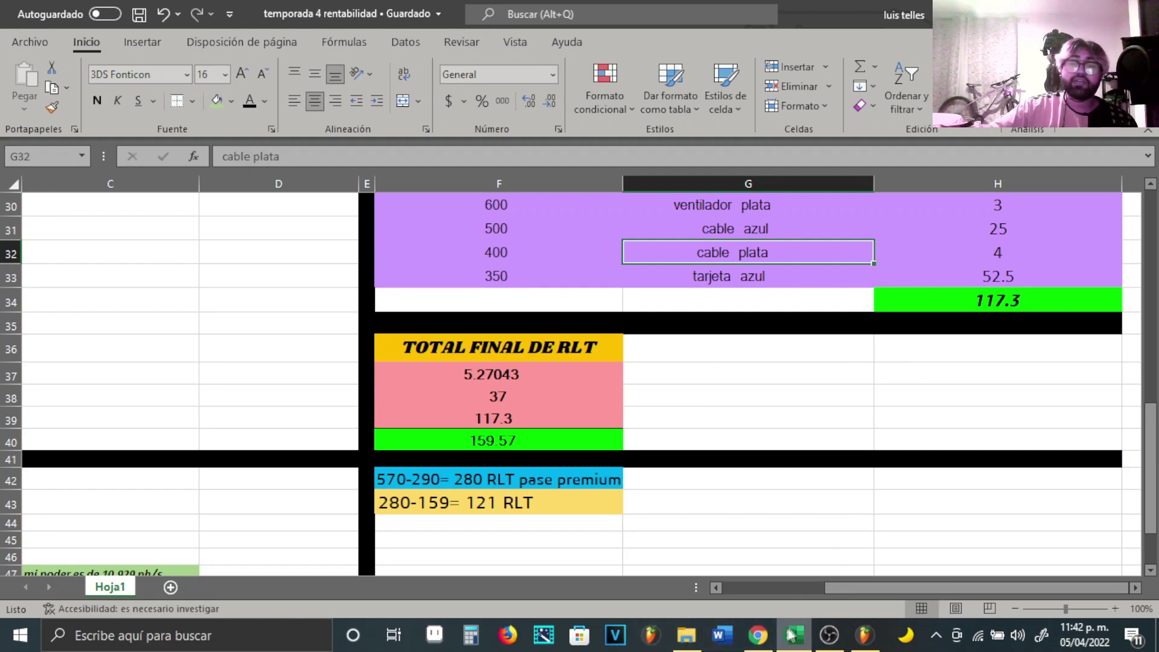
Switch to RollerCoin in Chrome and browse the Event Pass rewards through level 40.
{"action": "left_click", "coordinate": [758, 635]}
{"action": "left_click", "coordinate": [1047, 488]}
{"action": "scroll", "coordinate": [1050, 494], "scroll_direction": "down", "scroll_amount": 3}
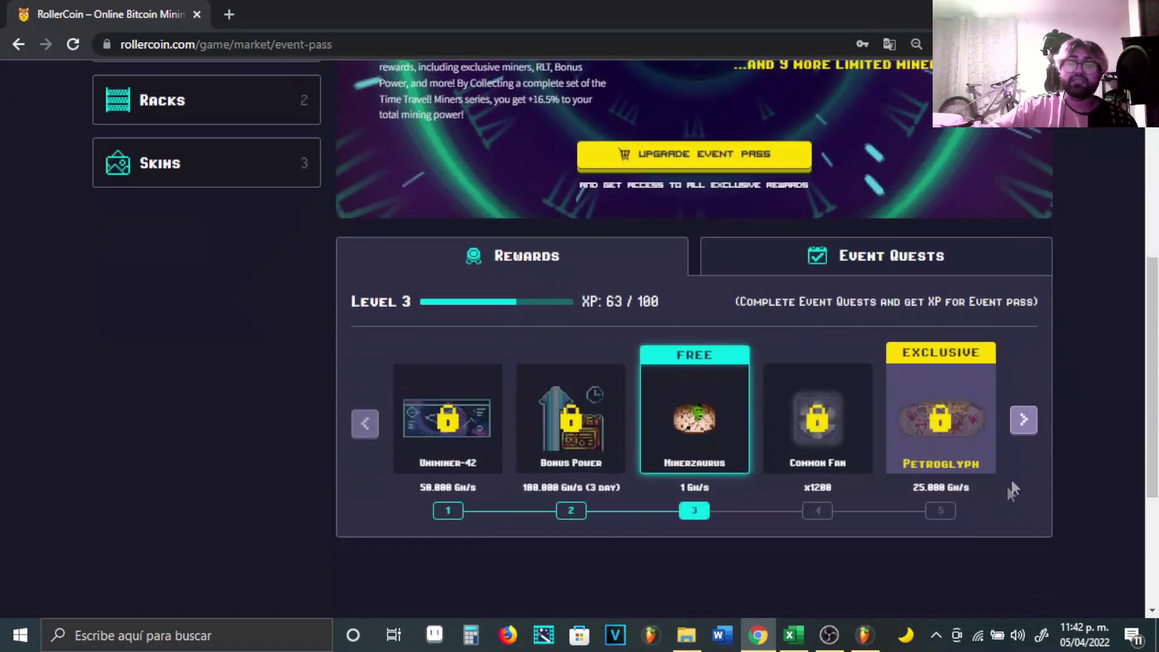
{"action": "left_click", "coordinate": [1026, 431]}
{"action": "left_click", "coordinate": [1028, 433]}
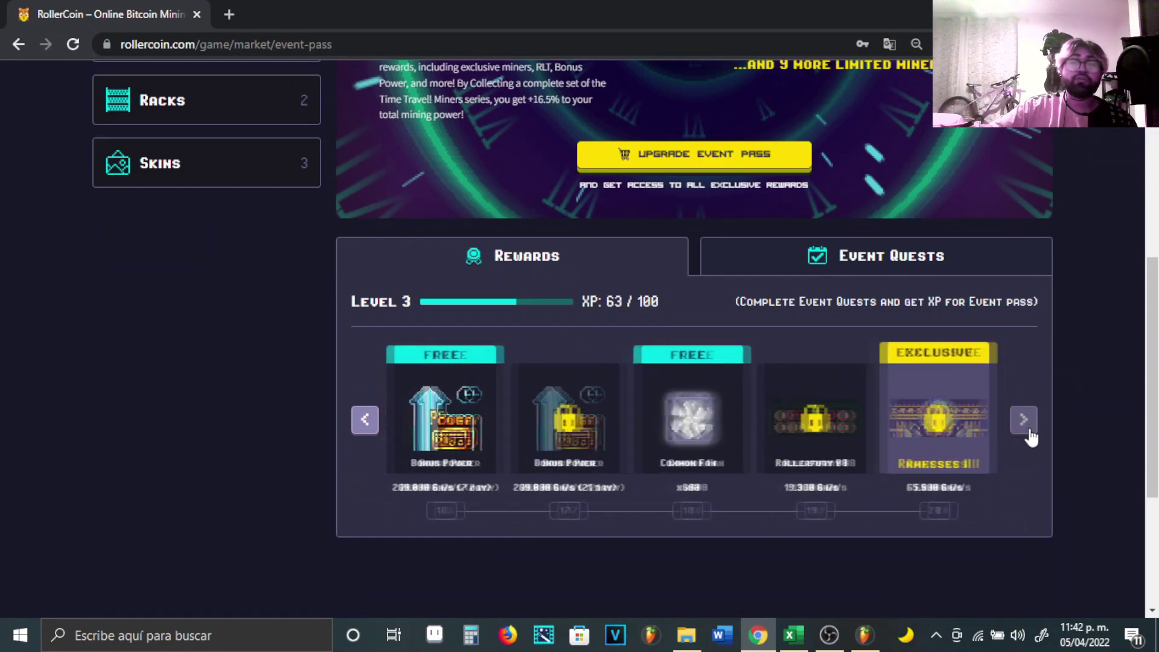
{"action": "left_click", "coordinate": [1029, 434]}
{"action": "left_click", "coordinate": [1029, 434]}
{"action": "scroll", "coordinate": [1017, 480], "scroll_direction": "up", "scroll_amount": 4}
{"action": "scroll", "coordinate": [1017, 478], "scroll_direction": "down", "scroll_amount": 4}
{"action": "left_click", "coordinate": [1024, 420]}
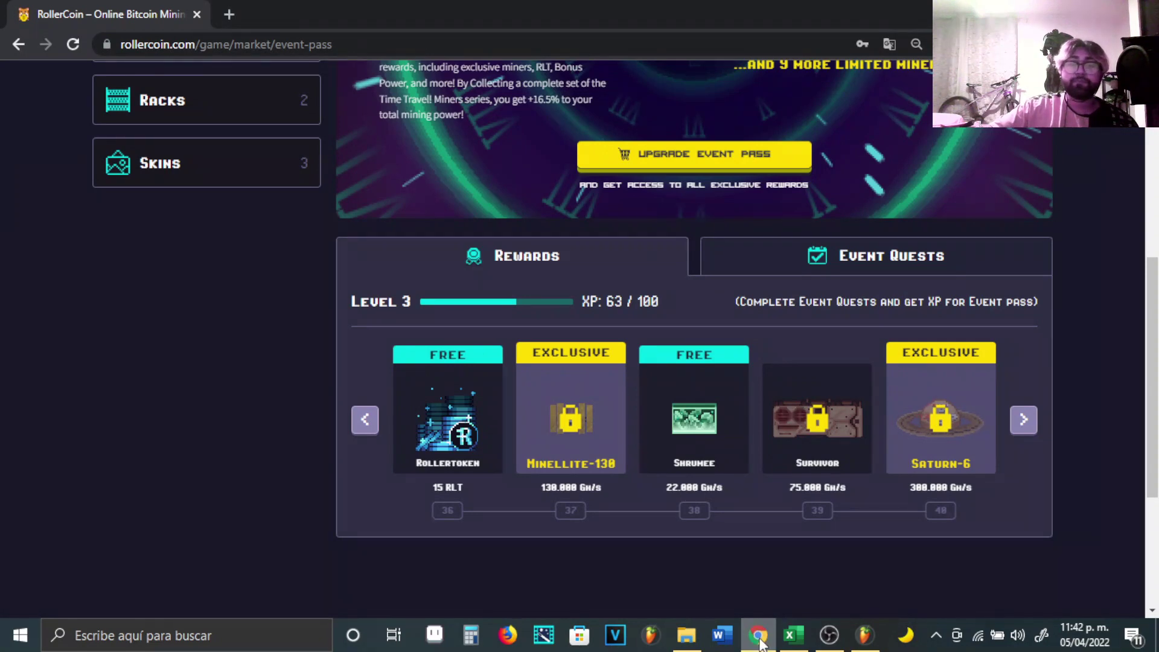
Return to the Excel spreadsheet and look over the miner tables from the first rows down to the payback months.
{"action": "mouse_move", "coordinate": [760, 644]}
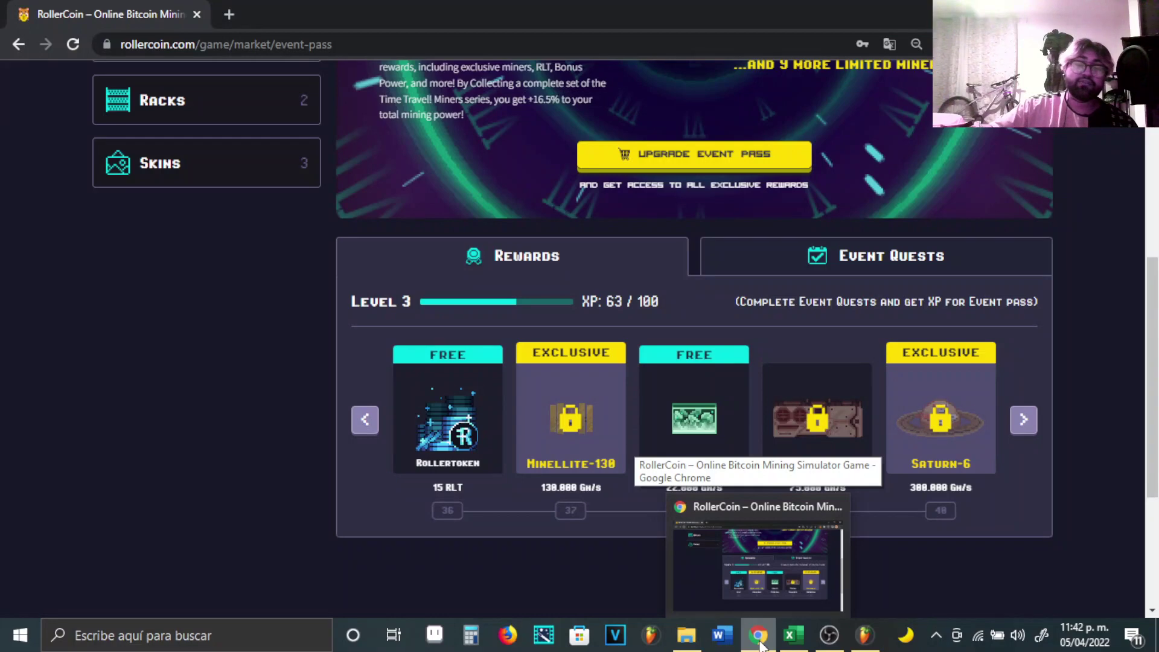
{"action": "left_click", "coordinate": [760, 644]}
{"action": "scroll", "coordinate": [667, 295], "scroll_direction": "up", "scroll_amount": 3}
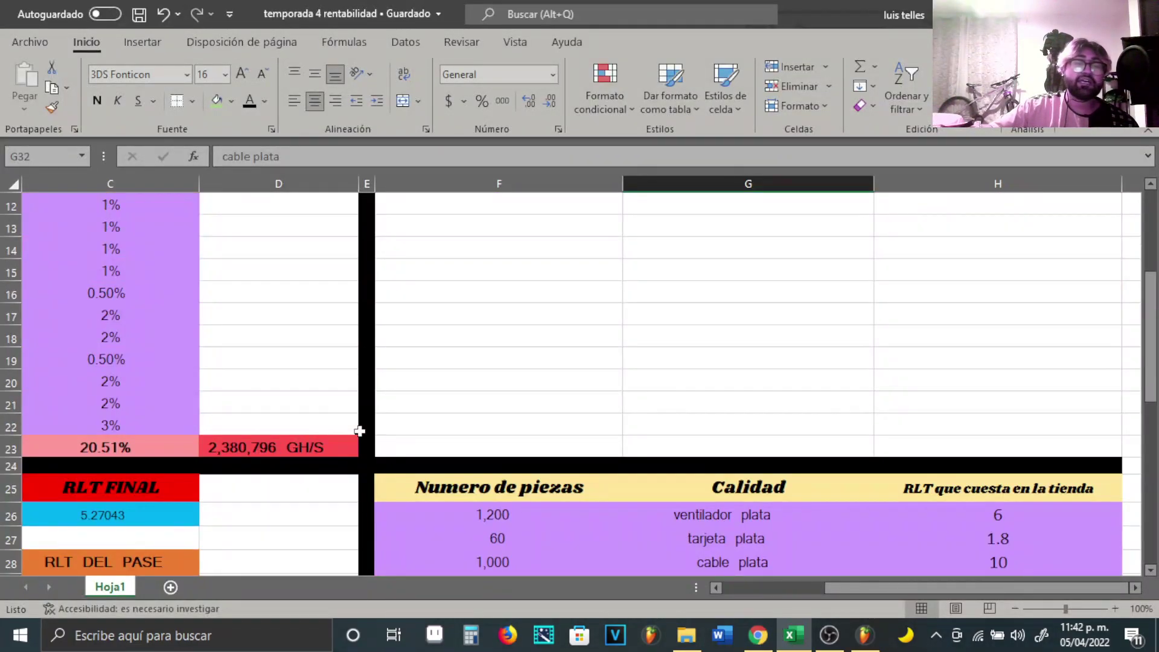
{"action": "left_click_drag", "start_coordinate": [953, 588], "coordinate": [845, 587]}
{"action": "scroll", "coordinate": [568, 498], "scroll_direction": "up", "scroll_amount": 4}
{"action": "scroll", "coordinate": [567, 496], "scroll_direction": "down", "scroll_amount": 11}
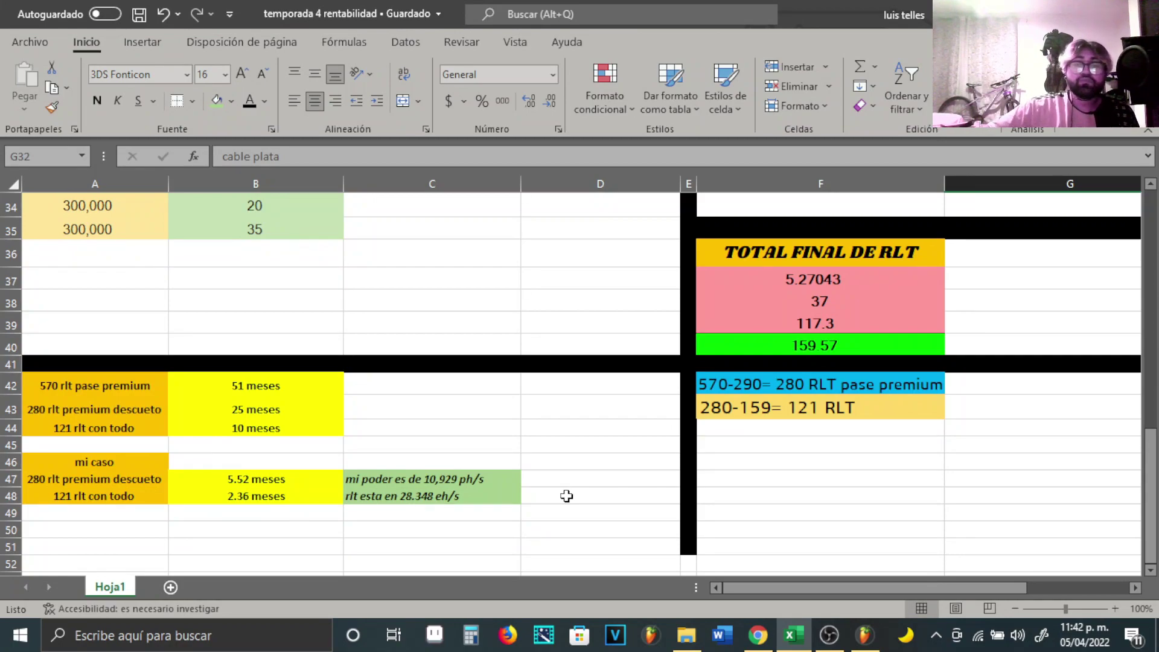
Switch to RollerCoin's home page in Chrome and examine the block reward, including its RLT and BTC breakdown.
{"action": "left_click", "coordinate": [758, 635]}
{"action": "scroll", "coordinate": [296, 338], "scroll_direction": "up", "scroll_amount": 3}
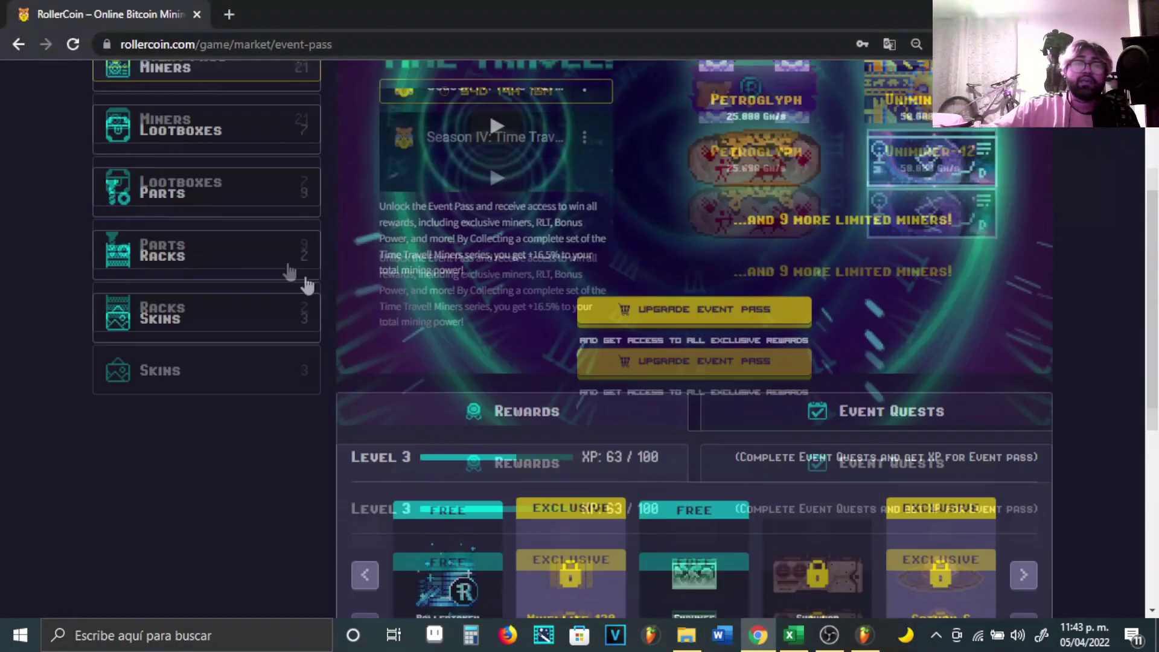
{"action": "scroll", "coordinate": [302, 278], "scroll_direction": "up", "scroll_amount": 5}
{"action": "left_click", "coordinate": [402, 102]}
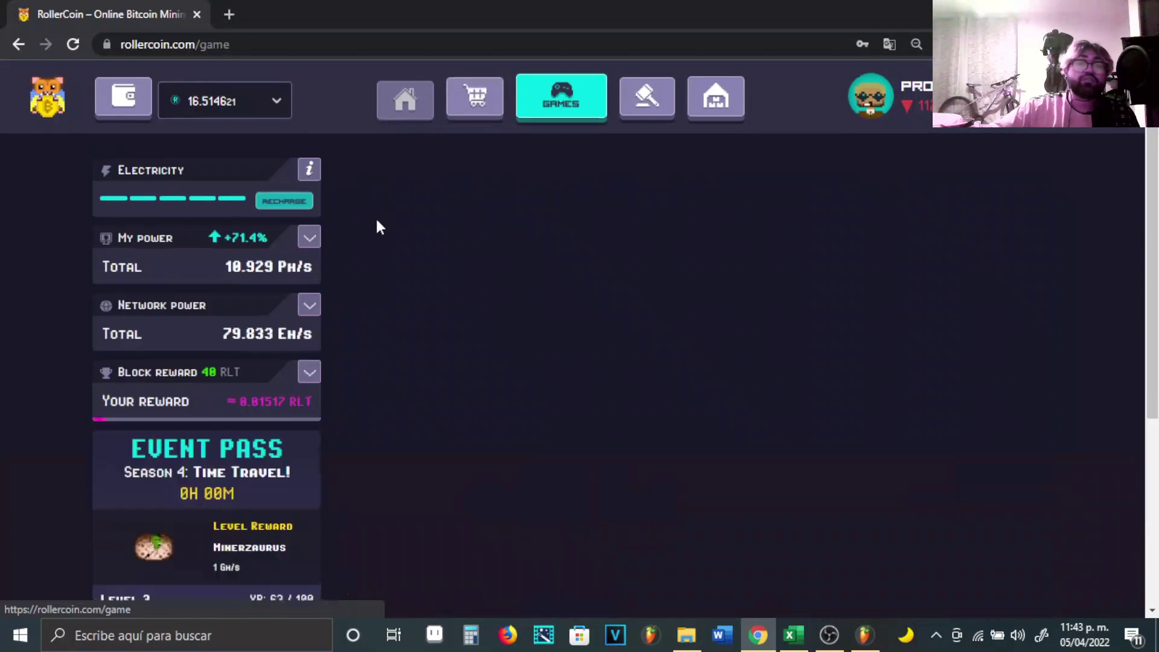
{"action": "scroll", "coordinate": [362, 230], "scroll_direction": "down", "scroll_amount": 3}
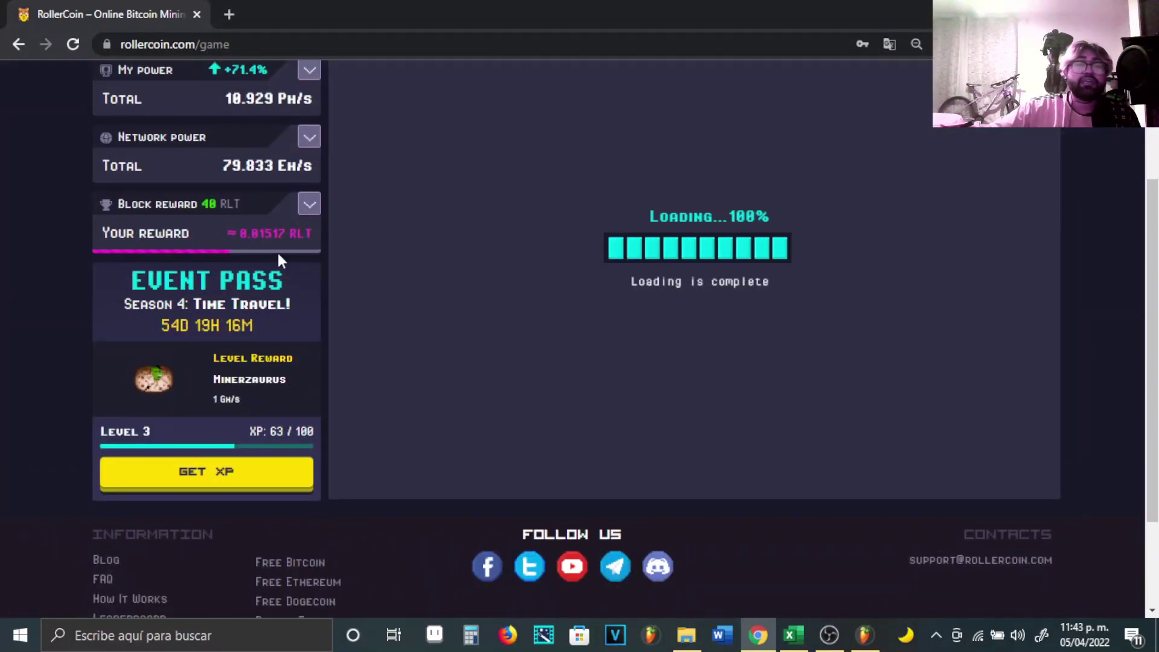
{"action": "mouse_move", "coordinate": [209, 201]}
{"action": "left_mouse_down"}
{"action": "mouse_move", "coordinate": [219, 207]}
{"action": "mouse_move", "coordinate": [205, 203]}
{"action": "left_mouse_up"}
{"action": "left_click", "coordinate": [218, 203]}
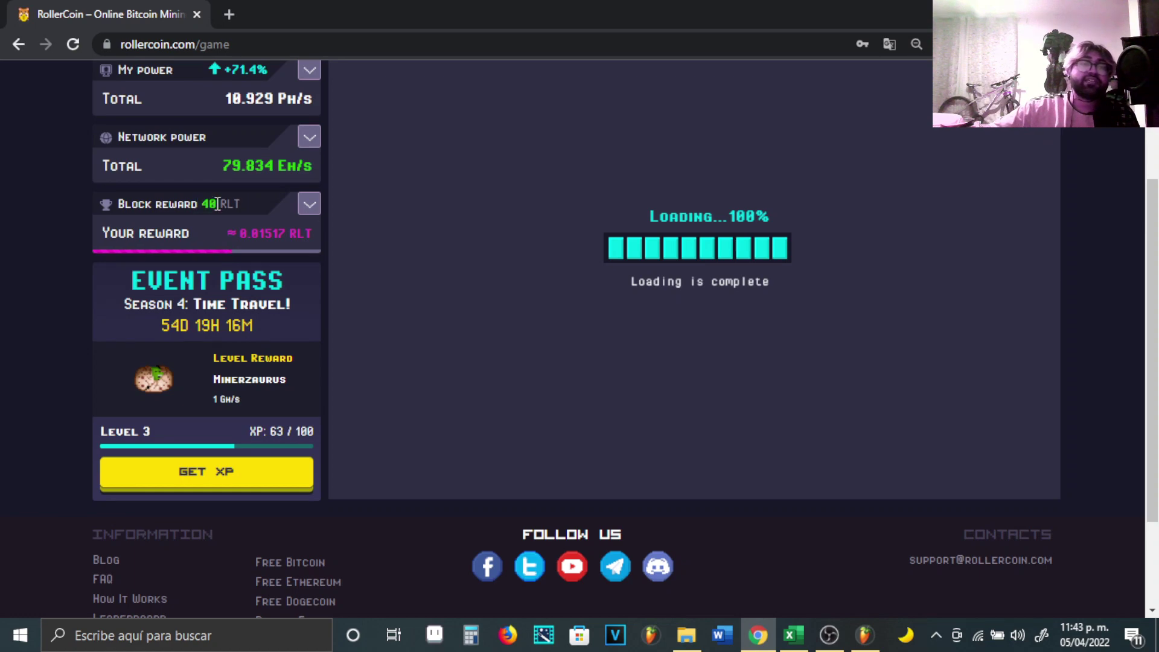
{"action": "left_click", "coordinate": [312, 206]}
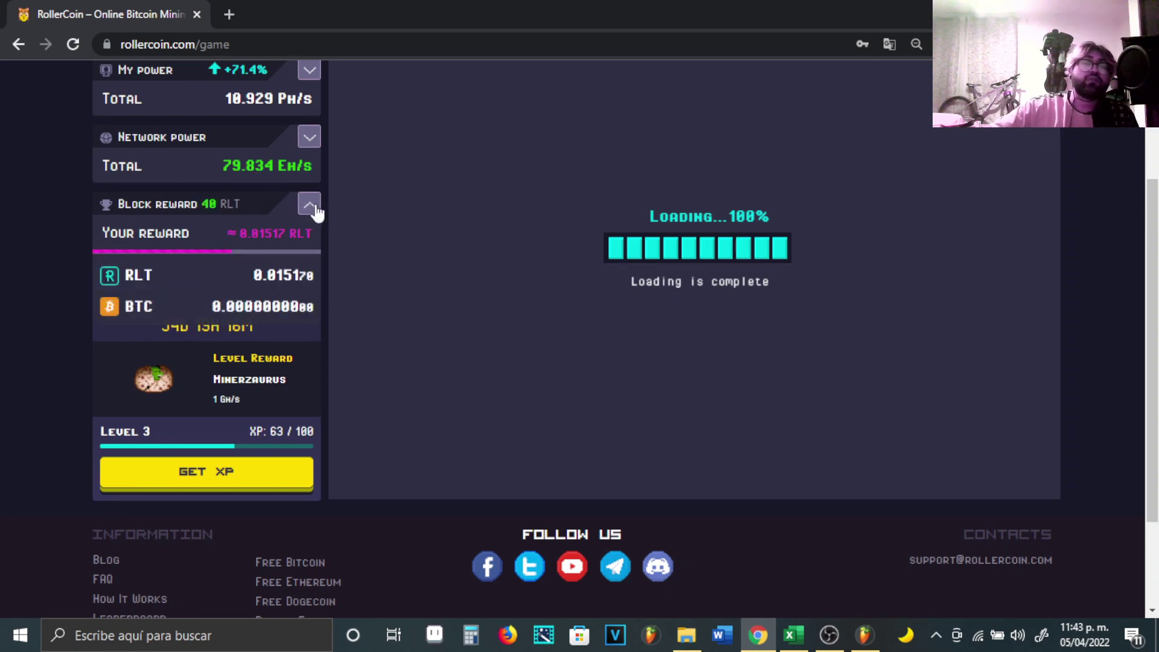
{"action": "left_click", "coordinate": [313, 205]}
{"action": "left_click_drag", "start_coordinate": [219, 204], "coordinate": [205, 206]}
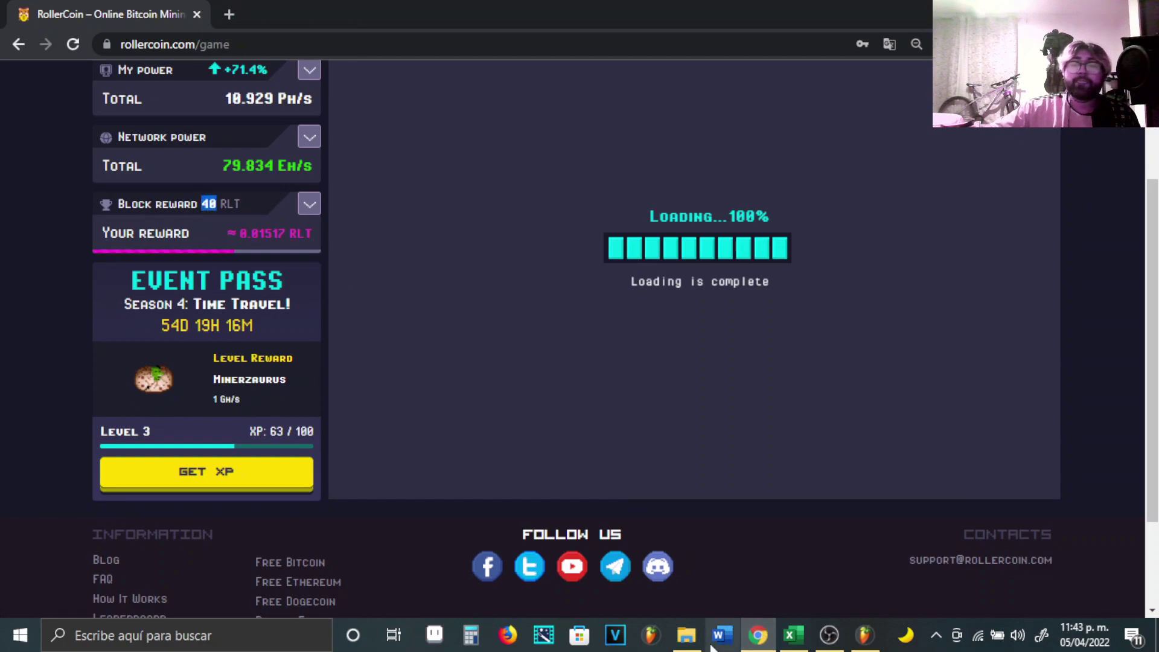
Switch back to the Excel spreadsheet and compare the premium pass calculation in F42 with the RLT total in F40.
{"action": "left_click", "coordinate": [792, 635]}
{"action": "scroll", "coordinate": [685, 426], "scroll_direction": "down", "scroll_amount": 1}
{"action": "scroll", "coordinate": [568, 338], "scroll_direction": "right", "scroll_amount": 3}
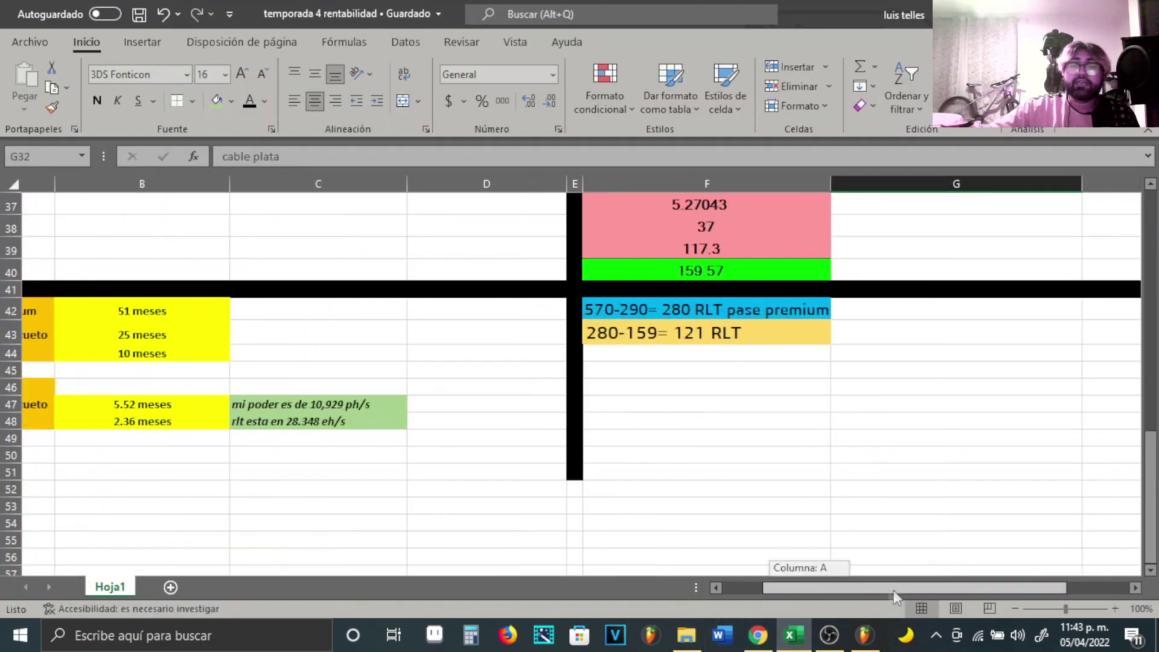
{"action": "scroll", "coordinate": [523, 401], "scroll_direction": "up", "scroll_amount": 2}
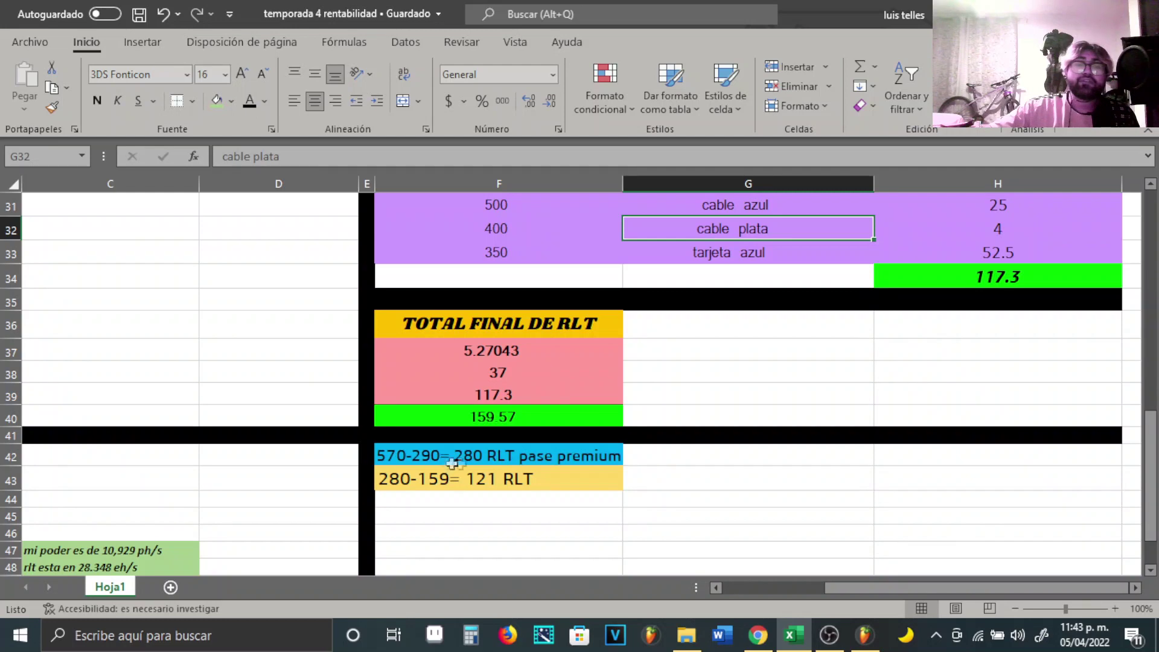
{"action": "left_click", "coordinate": [501, 460]}
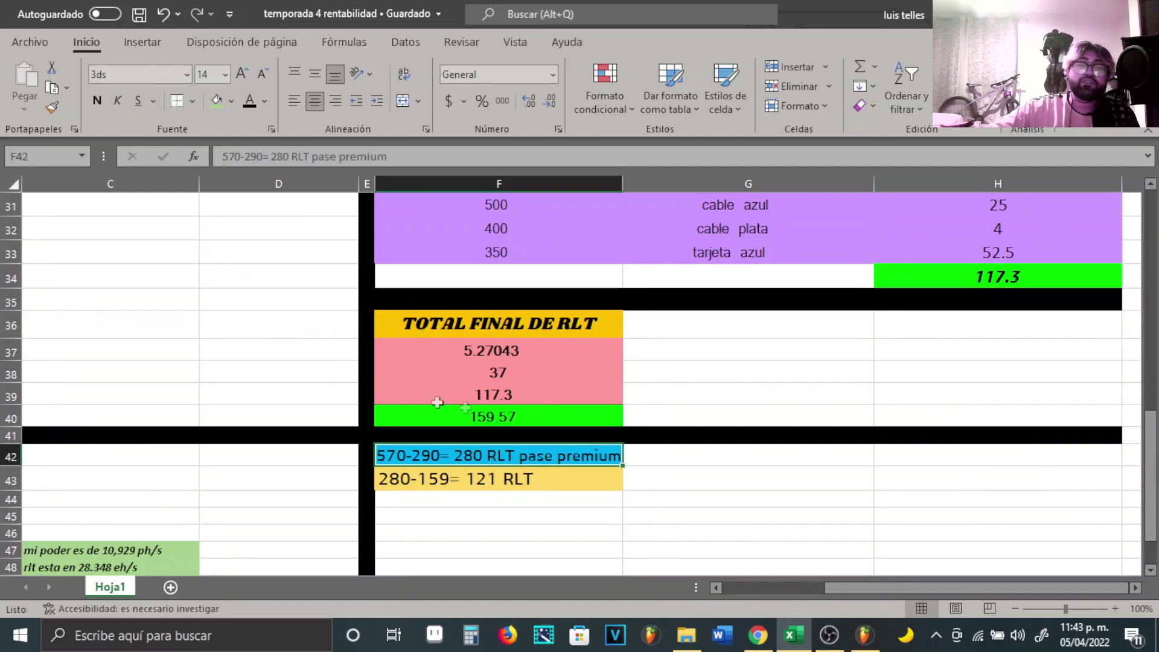
{"action": "left_click", "coordinate": [477, 421]}
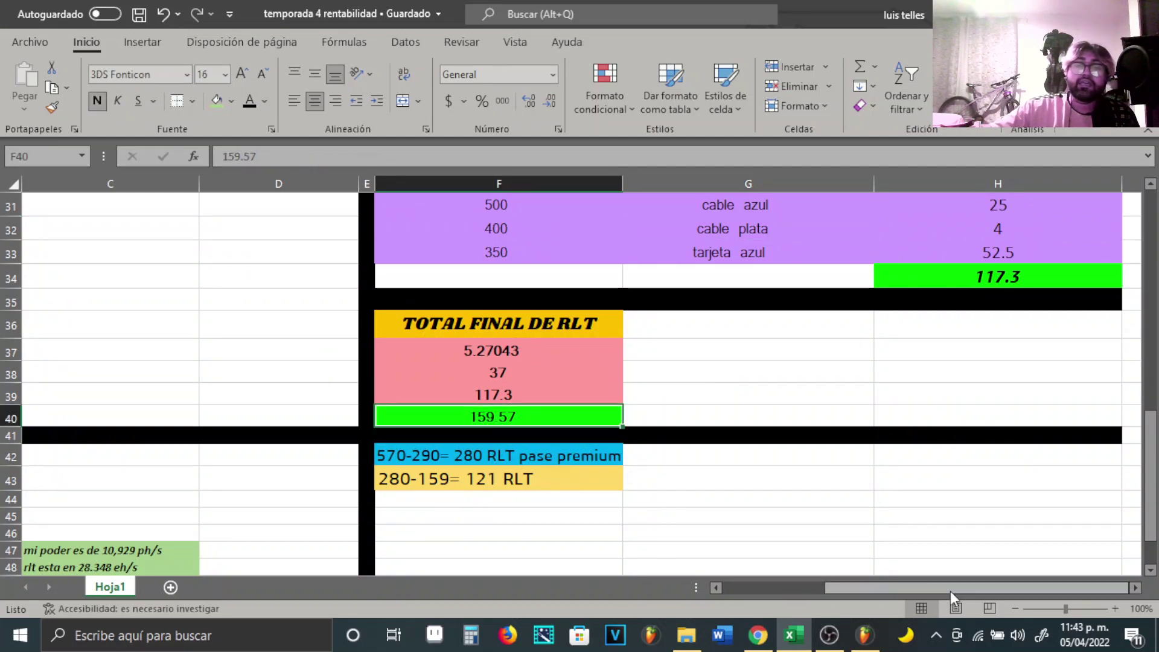
Review the whole sheet again, covering the miner power, daily RLT earnings, bonus power and payback tables.
{"action": "scroll", "coordinate": [922, 588], "scroll_direction": "left", "scroll_amount": 3}
{"action": "scroll", "coordinate": [465, 344], "scroll_direction": "down", "scroll_amount": 2}
{"action": "scroll", "coordinate": [468, 343], "scroll_direction": "up", "scroll_amount": 7}
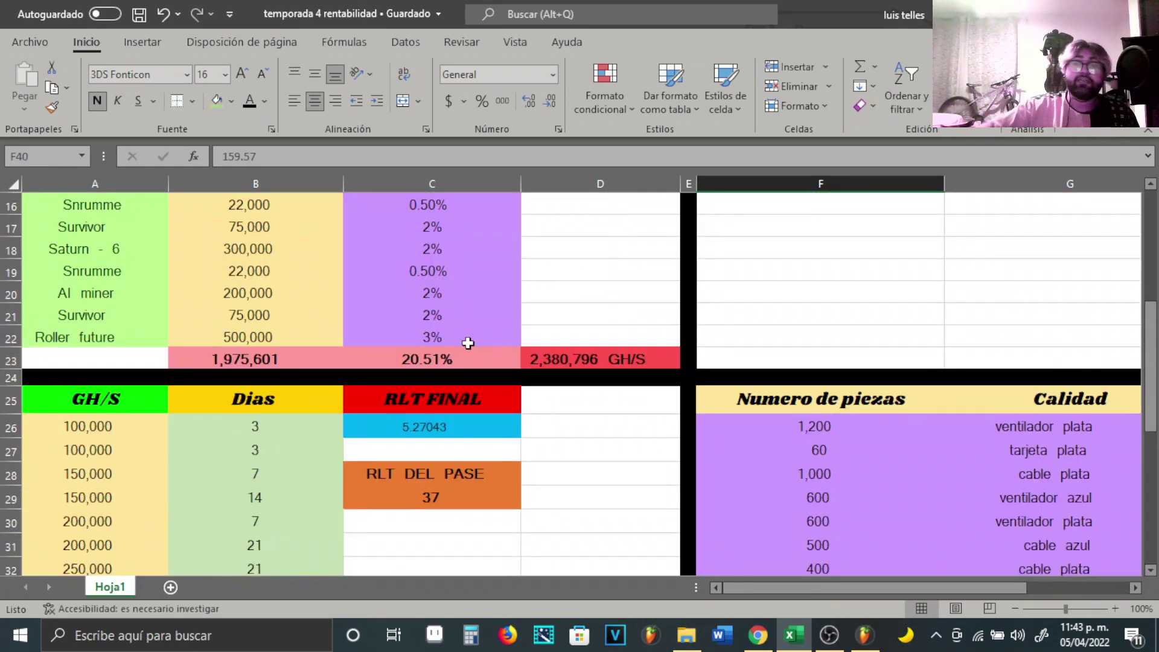
{"action": "scroll", "coordinate": [469, 343], "scroll_direction": "up", "scroll_amount": 5}
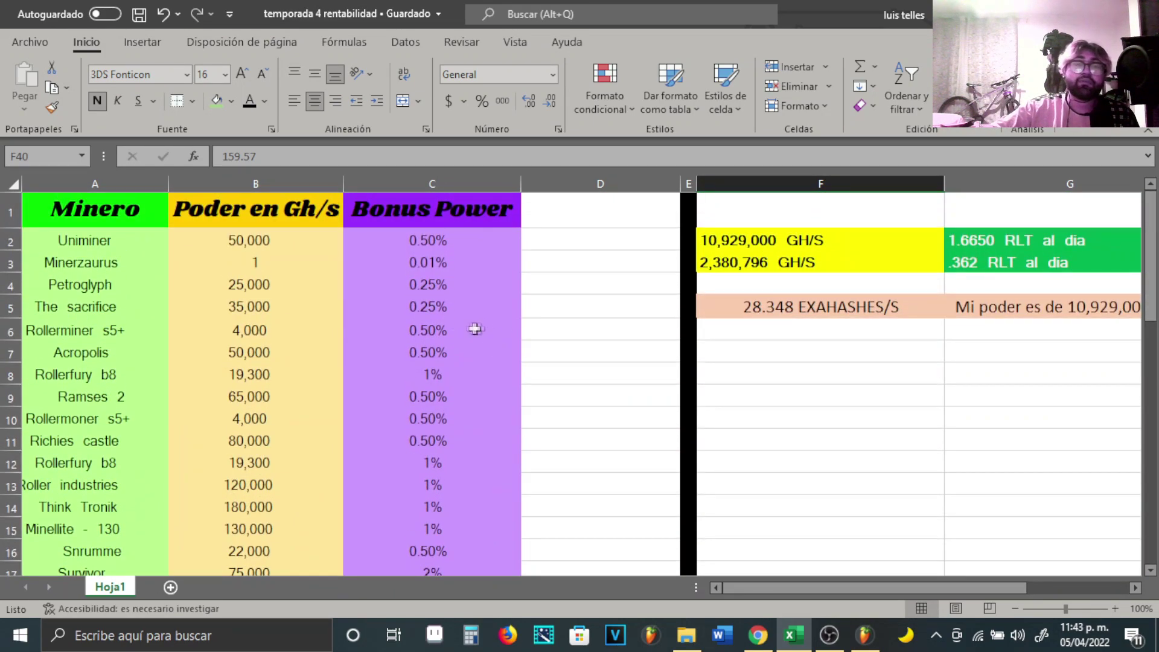
{"action": "scroll", "coordinate": [475, 329], "scroll_direction": "down", "scroll_amount": 11}
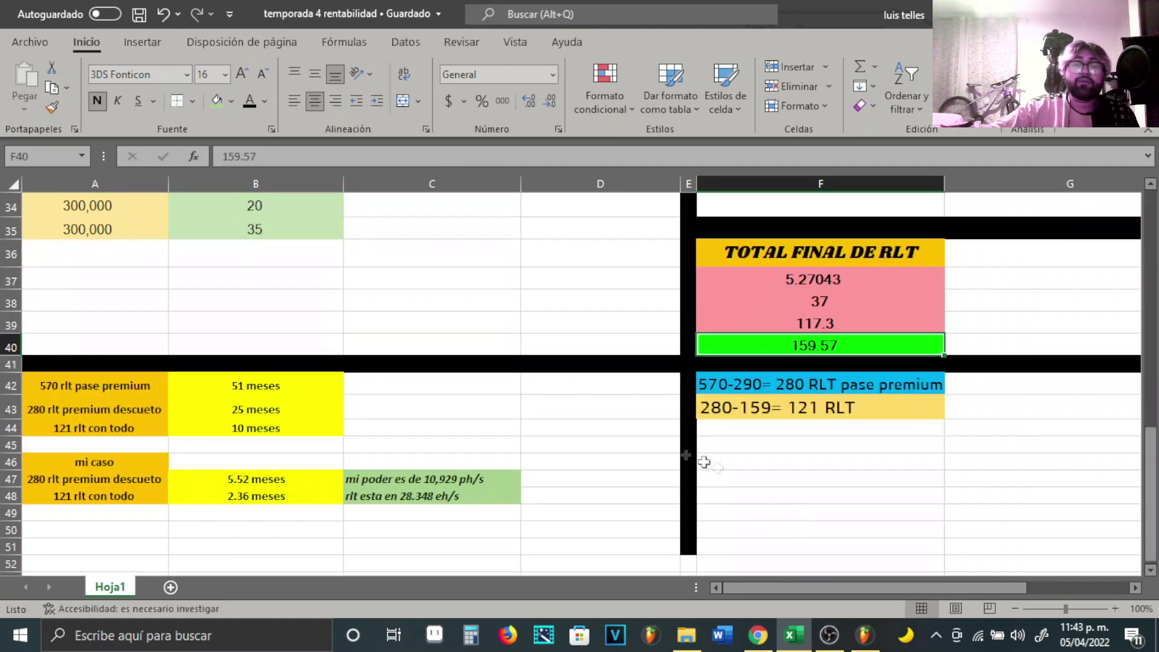
{"action": "left_click_drag", "start_coordinate": [787, 584], "coordinate": [929, 590]}
{"action": "scroll", "coordinate": [941, 514], "scroll_direction": "up", "scroll_amount": 11}
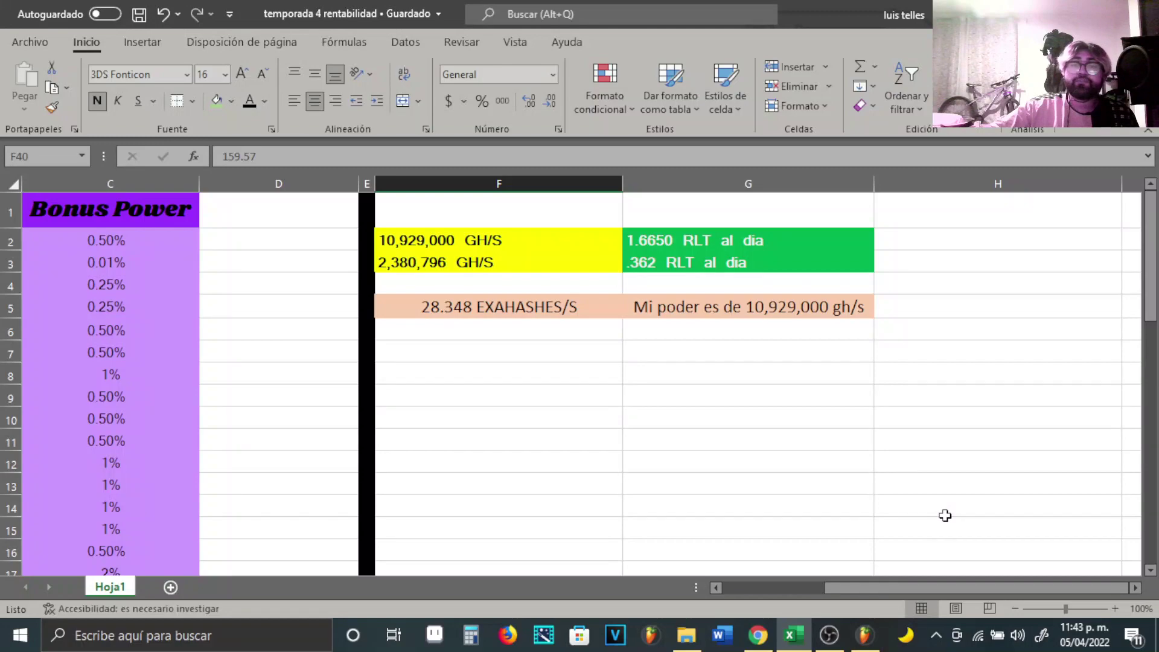
{"action": "scroll", "coordinate": [747, 460], "scroll_direction": "left", "scroll_amount": 3}
{"action": "scroll", "coordinate": [644, 361], "scroll_direction": "down", "scroll_amount": 6}
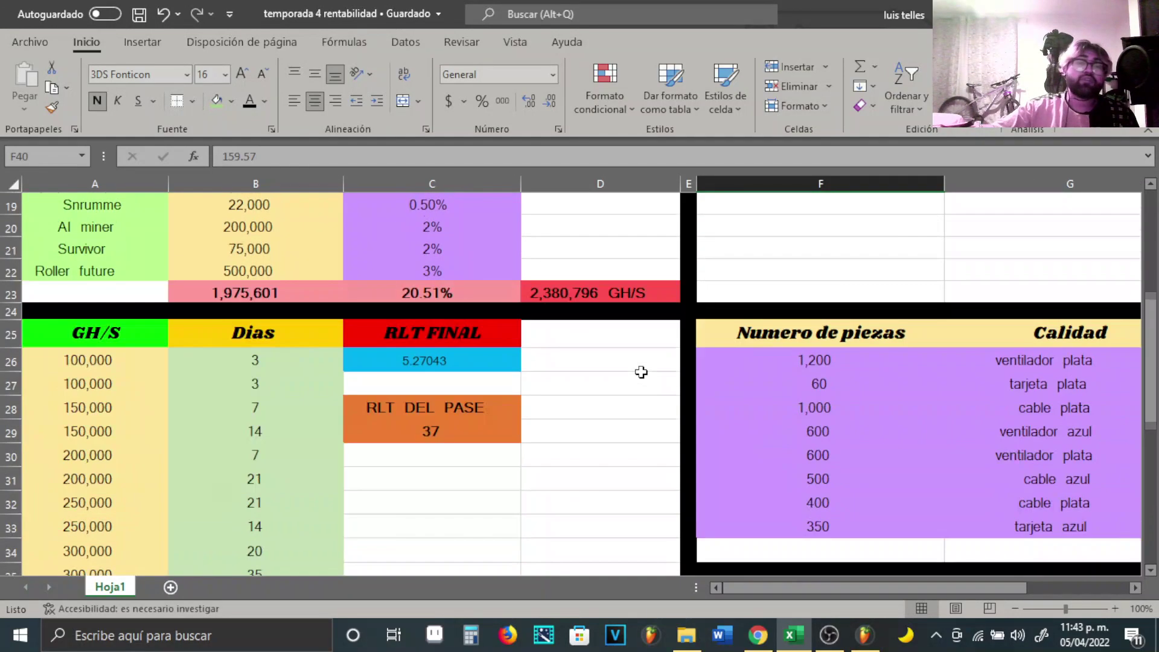
{"action": "scroll", "coordinate": [639, 373], "scroll_direction": "down", "scroll_amount": 5}
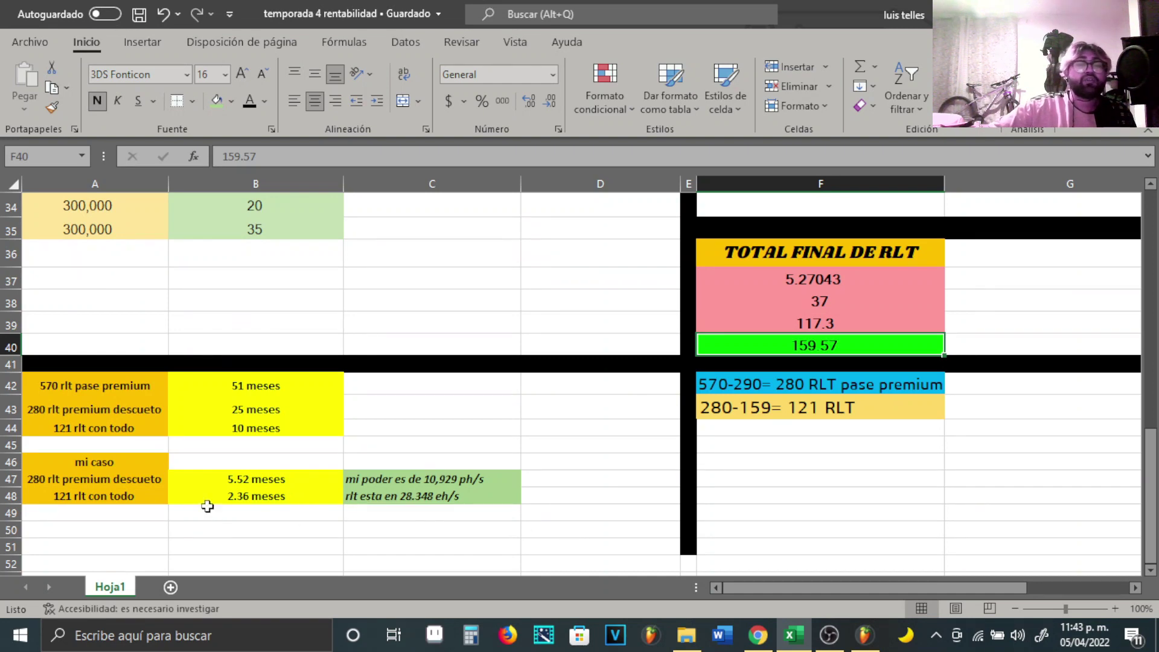
{"action": "left_click", "coordinate": [70, 544]}
{"action": "left_click", "coordinate": [230, 548]}
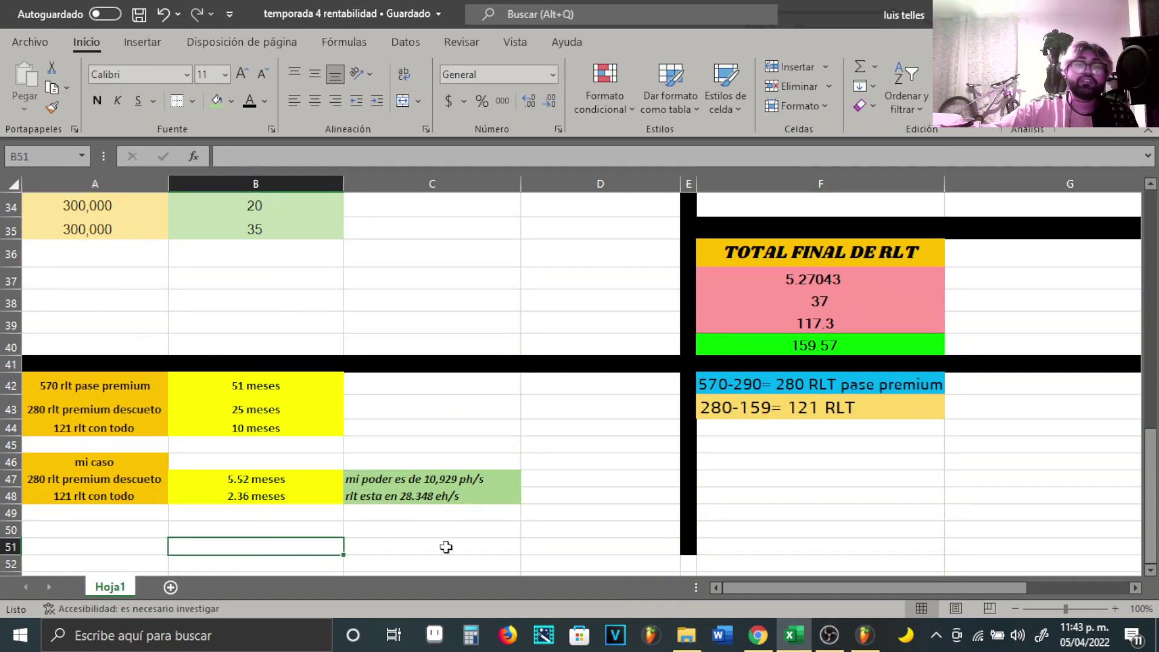
{"action": "left_click", "coordinate": [483, 547]}
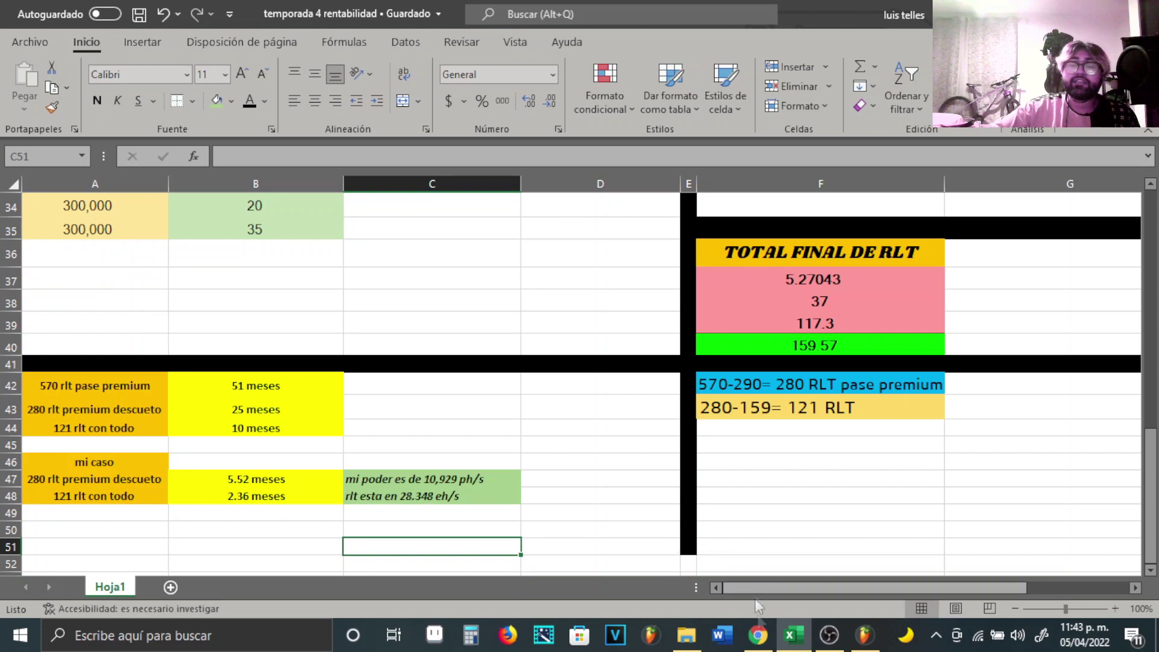
{"action": "left_click", "coordinate": [764, 645]}
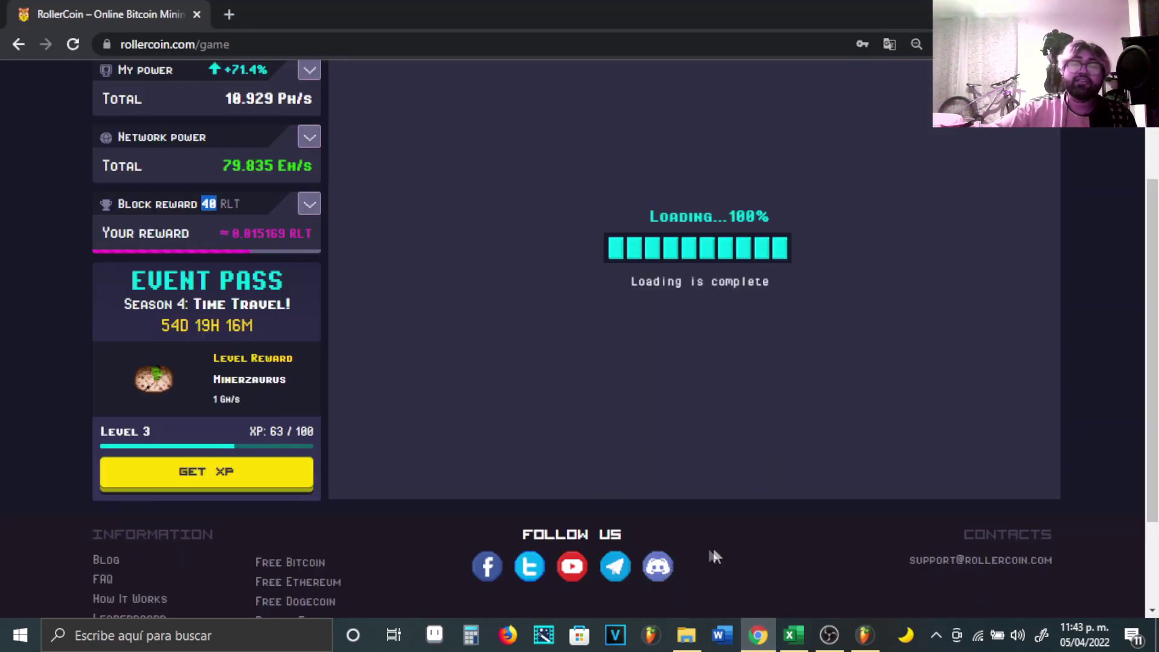
{"action": "left_click", "coordinate": [759, 634]}
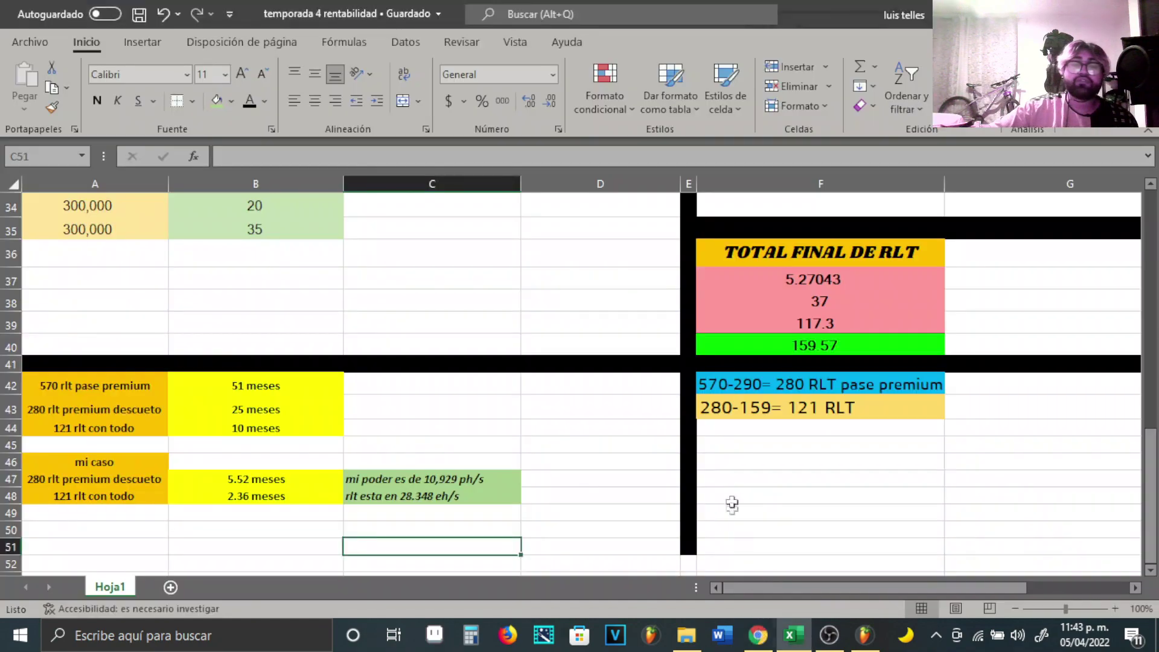
Examine the parts table in the spreadsheet, covering piece quantities, quality and store cost in RLT.
{"action": "left_click", "coordinate": [612, 546]}
{"action": "scroll", "coordinate": [709, 540], "scroll_direction": "up", "scroll_amount": 3}
{"action": "left_click_drag", "start_coordinate": [777, 589], "coordinate": [879, 589]}
{"action": "scroll", "coordinate": [797, 525], "scroll_direction": "up", "scroll_amount": 2}
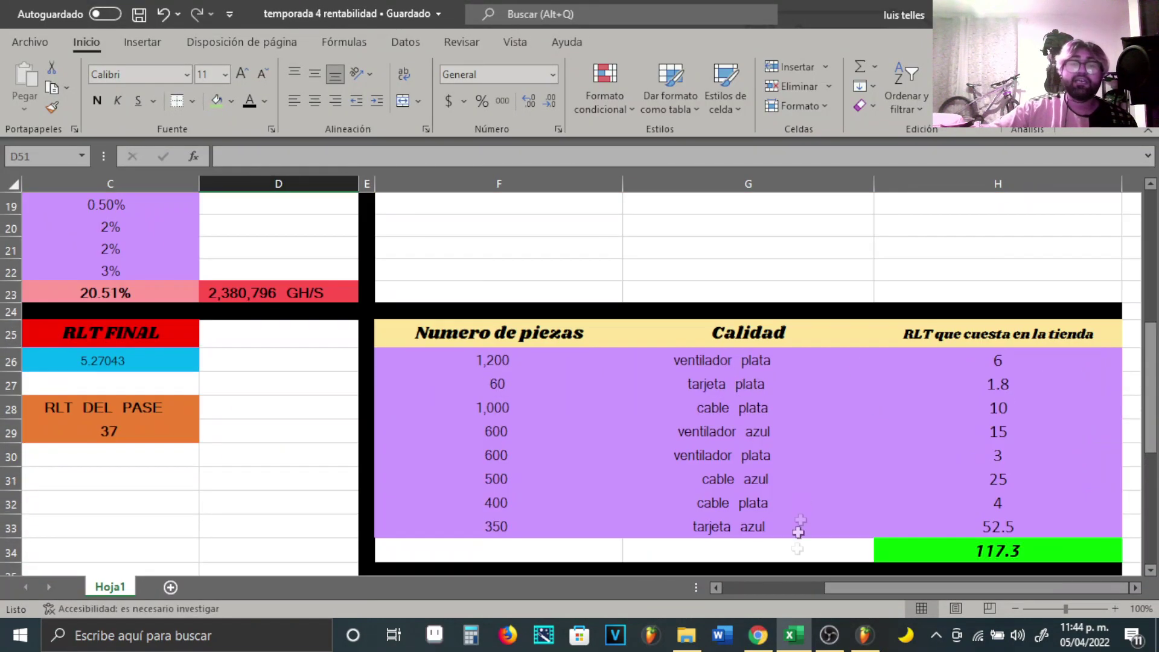
Switch to RollerCoin in Chrome, examine the store's legendary, rare and common part prices, and return to the game's home page.
{"action": "left_click", "coordinate": [758, 635]}
{"action": "left_click", "coordinate": [276, 483]}
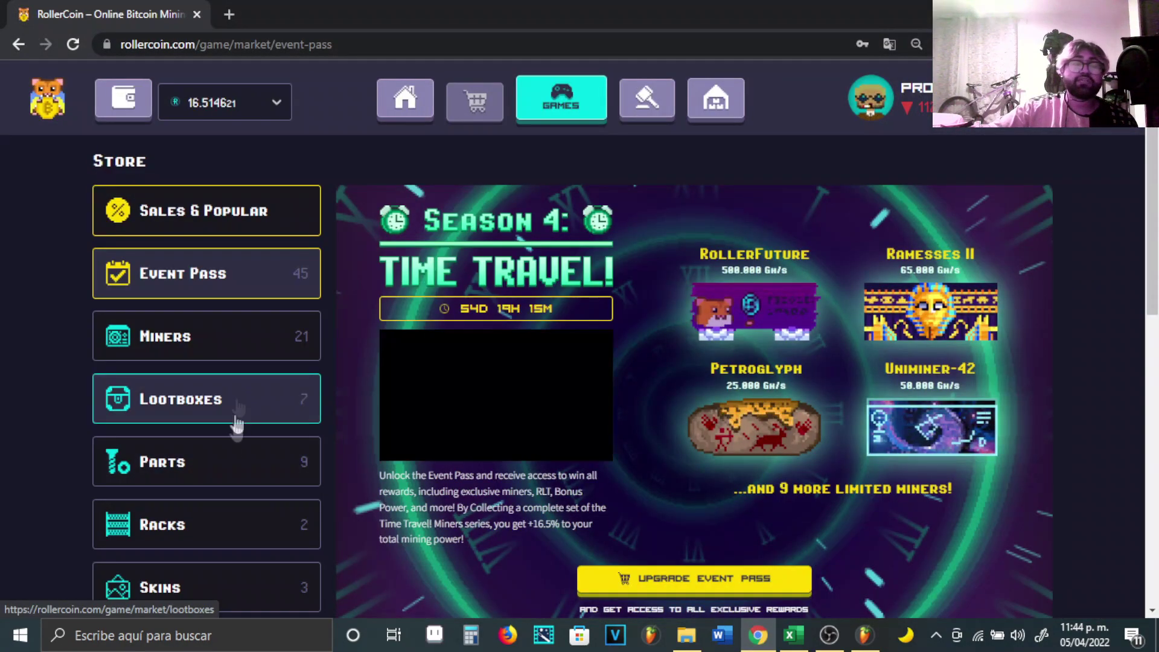
{"action": "left_click", "coordinate": [285, 483]}
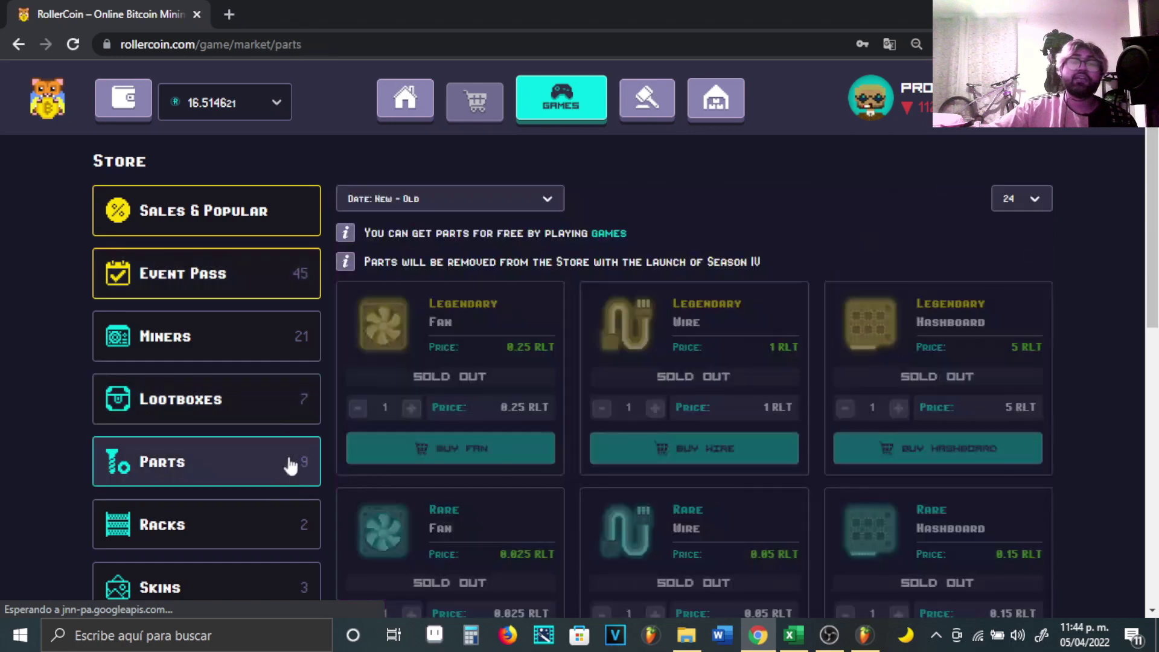
{"action": "scroll", "coordinate": [489, 486], "scroll_direction": "down", "scroll_amount": 5}
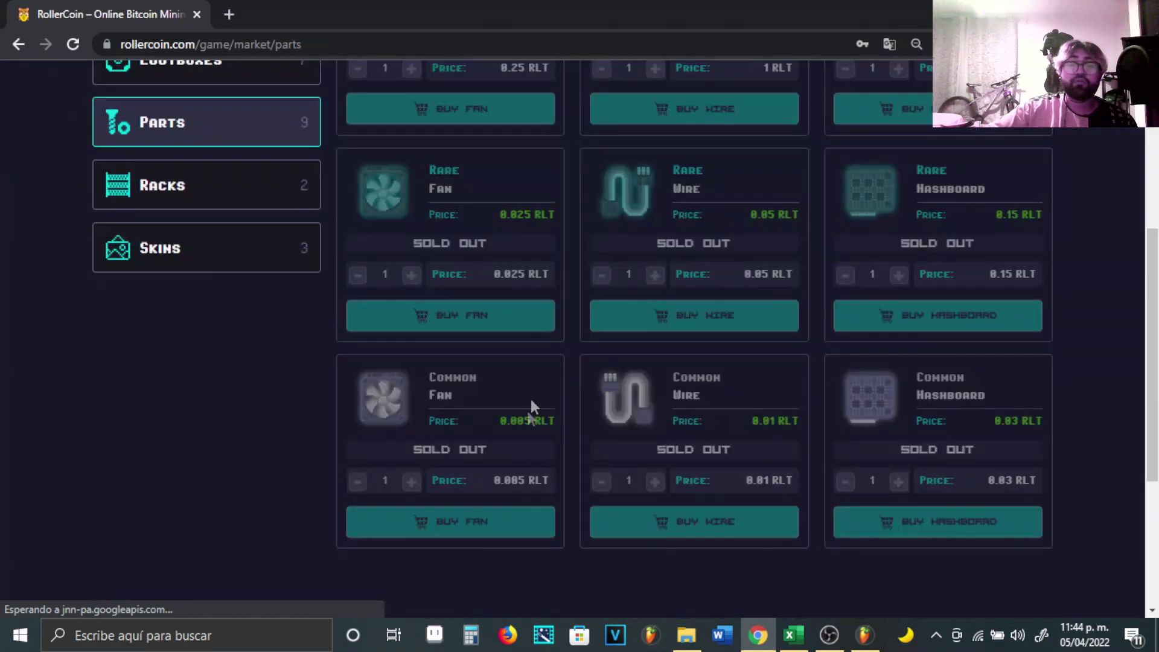
{"action": "scroll", "coordinate": [530, 400], "scroll_direction": "up", "scroll_amount": 5}
{"action": "scroll", "coordinate": [607, 386], "scroll_direction": "down", "scroll_amount": 3}
{"action": "scroll", "coordinate": [773, 455], "scroll_direction": "up", "scroll_amount": 4}
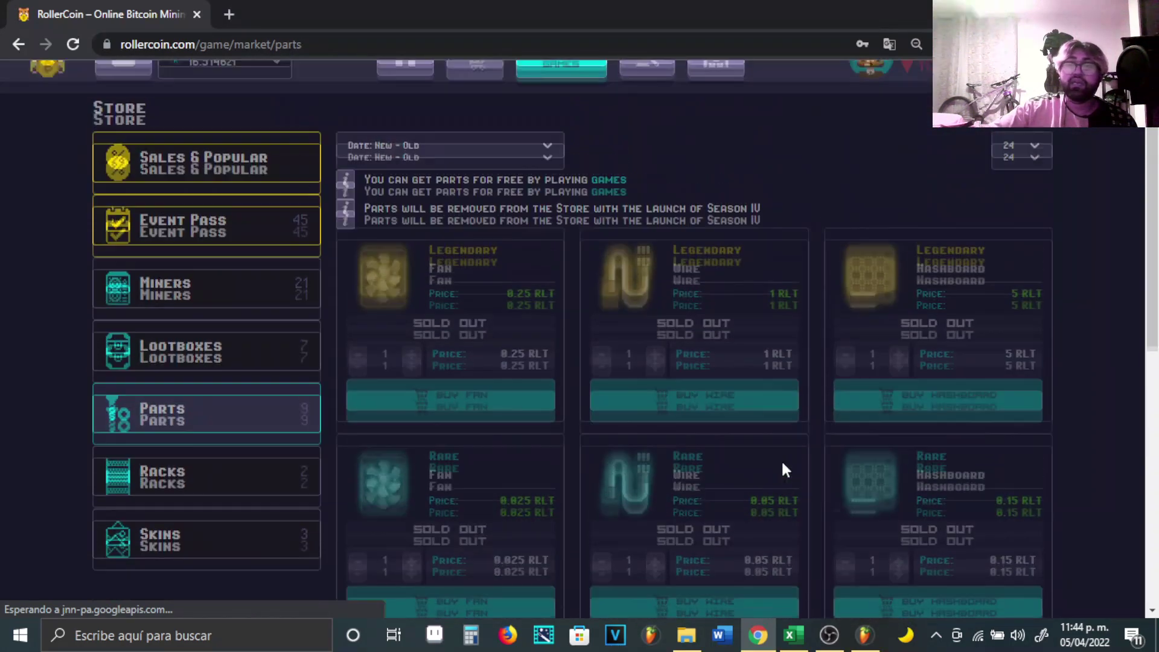
{"action": "scroll", "coordinate": [827, 459], "scroll_direction": "down", "scroll_amount": 3}
{"action": "scroll", "coordinate": [737, 486], "scroll_direction": "up", "scroll_amount": 2}
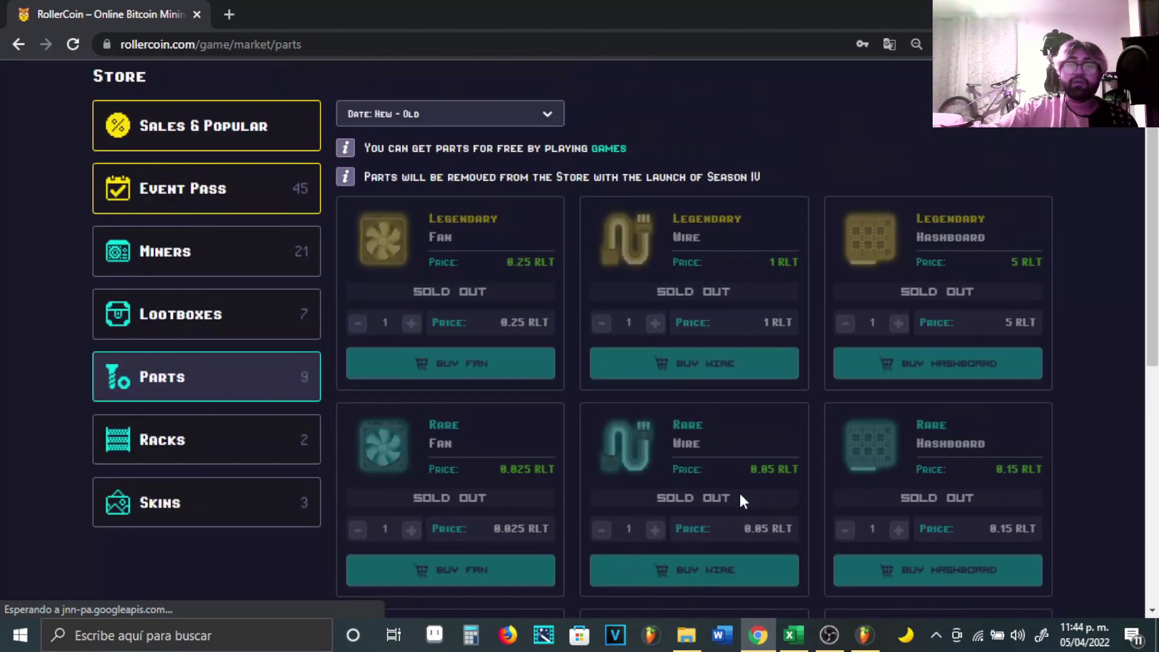
{"action": "scroll", "coordinate": [739, 491], "scroll_direction": "down", "scroll_amount": 3}
{"action": "scroll", "coordinate": [739, 492], "scroll_direction": "up", "scroll_amount": 3}
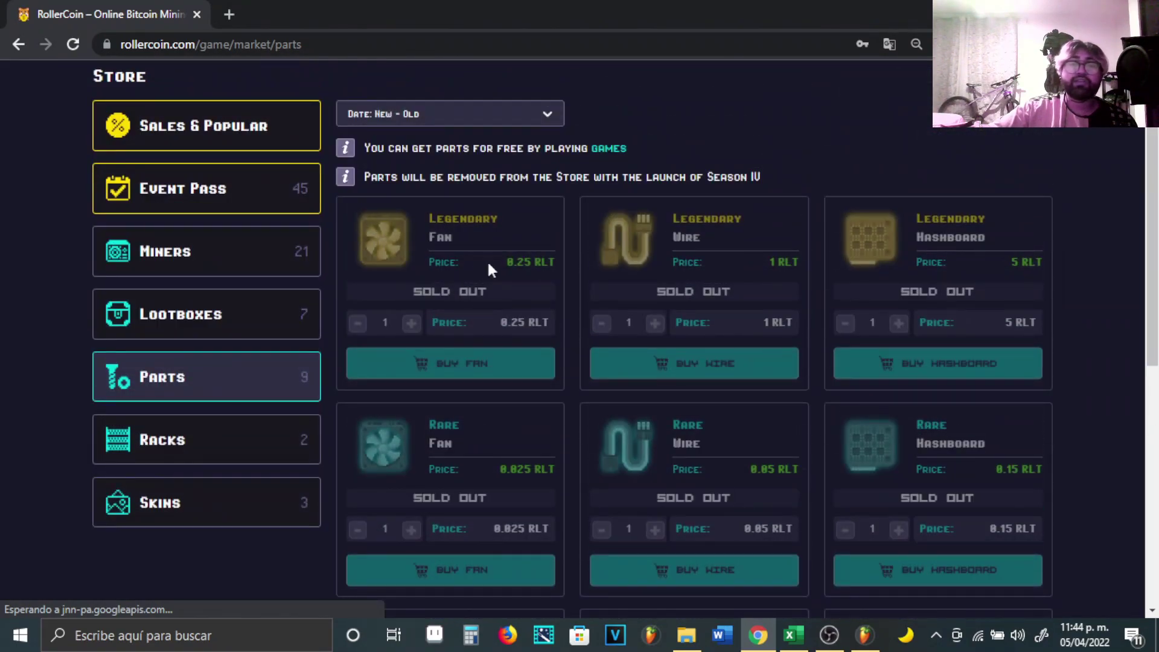
{"action": "scroll", "coordinate": [489, 266], "scroll_direction": "down", "scroll_amount": 5}
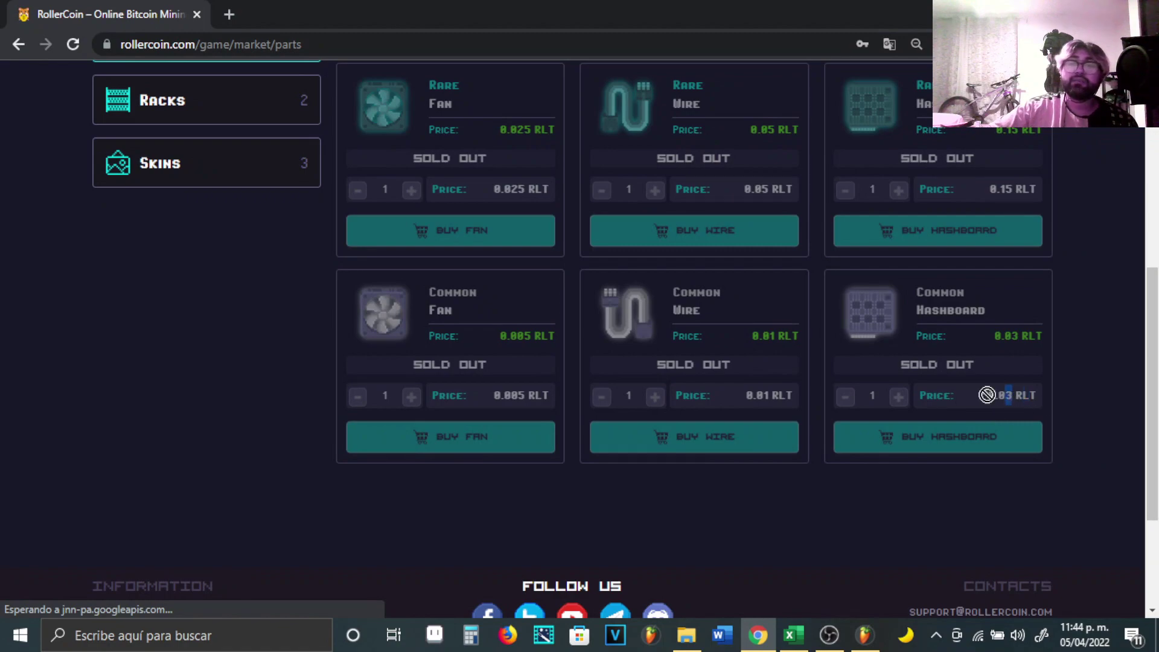
{"action": "scroll", "coordinate": [1002, 403], "scroll_direction": "up", "scroll_amount": 5}
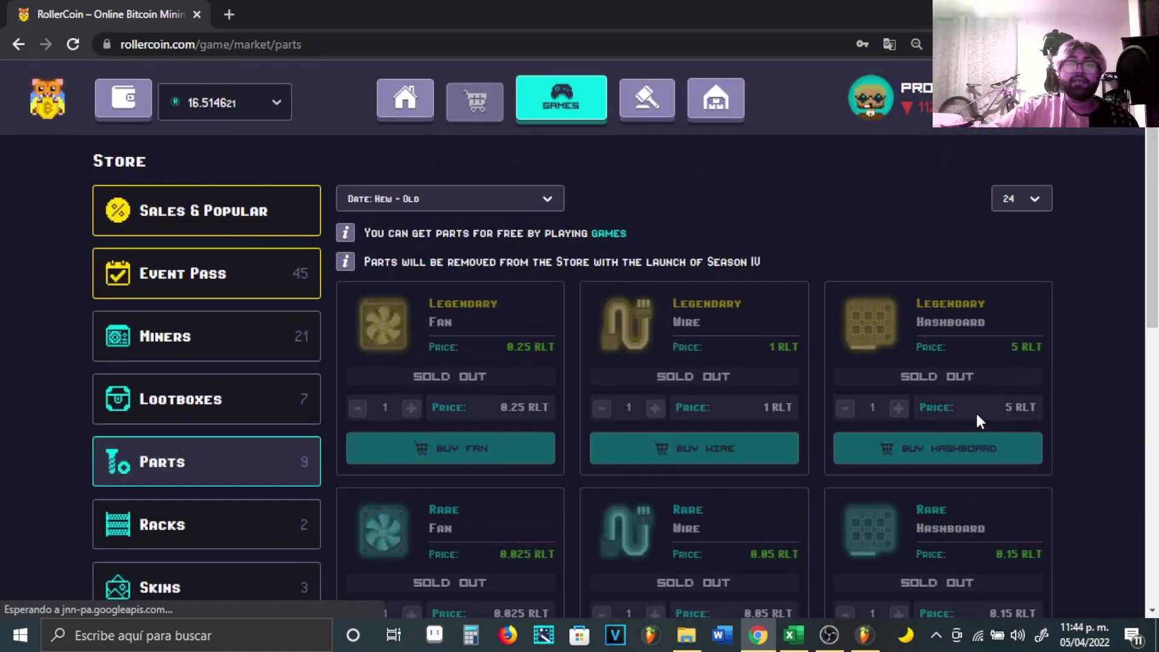
{"action": "left_click", "coordinate": [405, 98]}
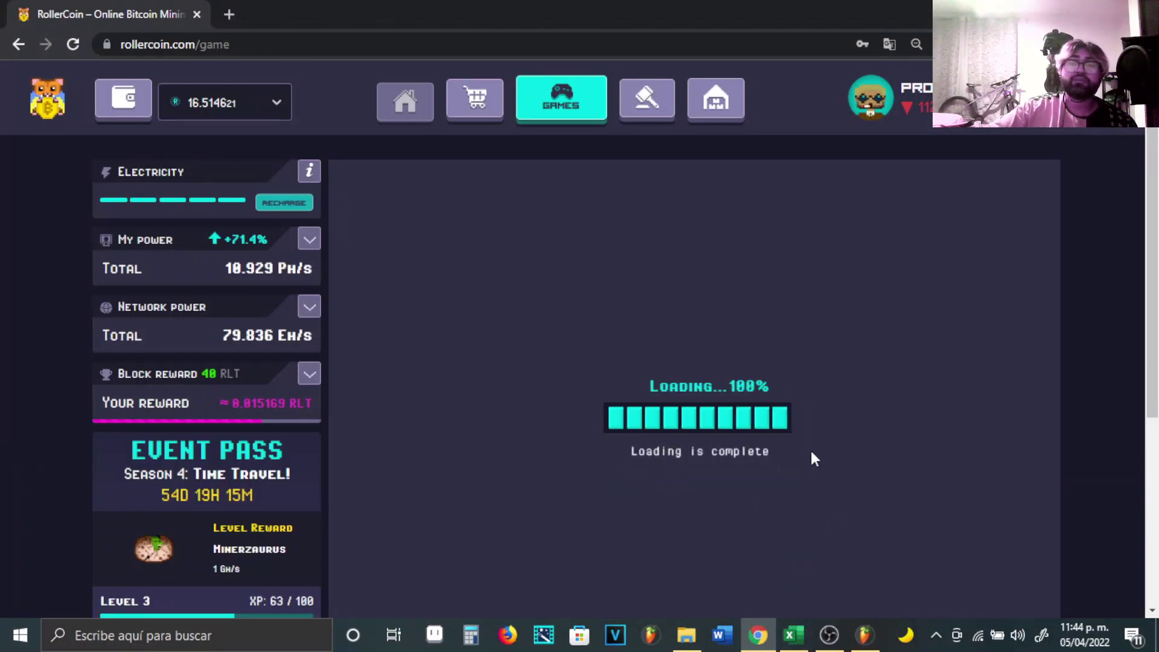
Switch back to the Excel spreadsheet and review the payback months, RLT totals and parts tables up to the miner list.
{"action": "left_click", "coordinate": [793, 637]}
{"action": "scroll", "coordinate": [730, 414], "scroll_direction": "down", "scroll_amount": 6}
{"action": "scroll", "coordinate": [829, 515], "scroll_direction": "left", "scroll_amount": 2}
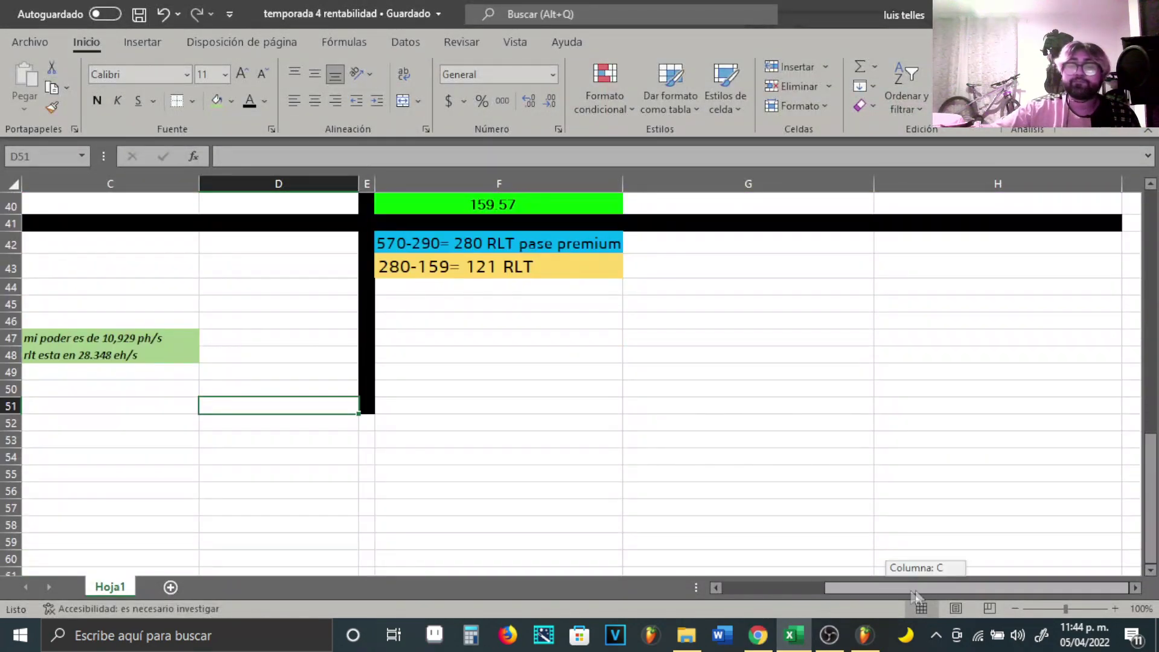
{"action": "scroll", "coordinate": [711, 486], "scroll_direction": "up", "scroll_amount": 10}
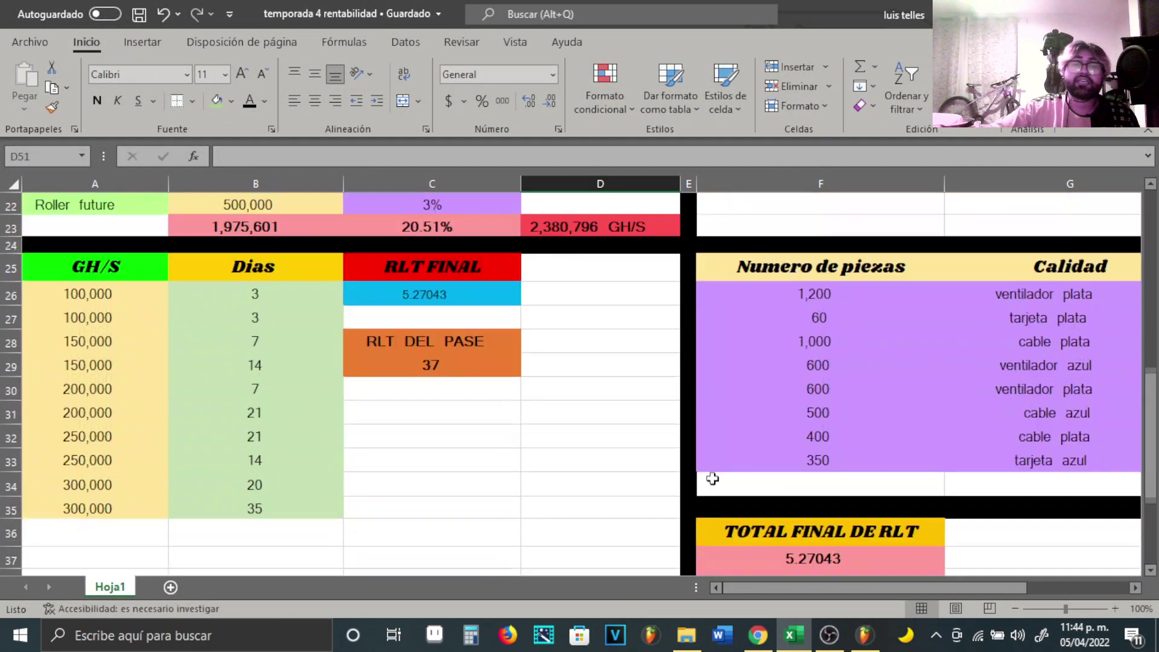
{"action": "scroll", "coordinate": [712, 479], "scroll_direction": "down", "scroll_amount": 6}
{"action": "scroll", "coordinate": [713, 480], "scroll_direction": "down", "scroll_amount": 4}
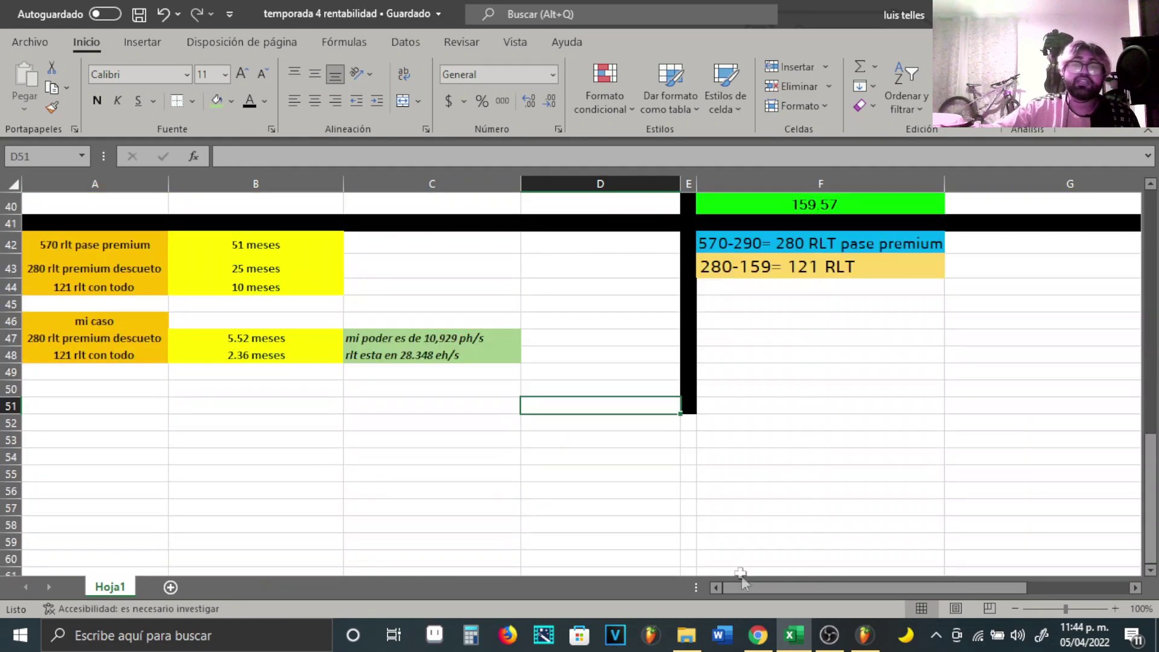
{"action": "scroll", "coordinate": [737, 498], "scroll_direction": "right", "scroll_amount": 2}
{"action": "scroll", "coordinate": [751, 403], "scroll_direction": "up", "scroll_amount": 3}
{"action": "scroll", "coordinate": [751, 405], "scroll_direction": "up", "scroll_amount": 10}
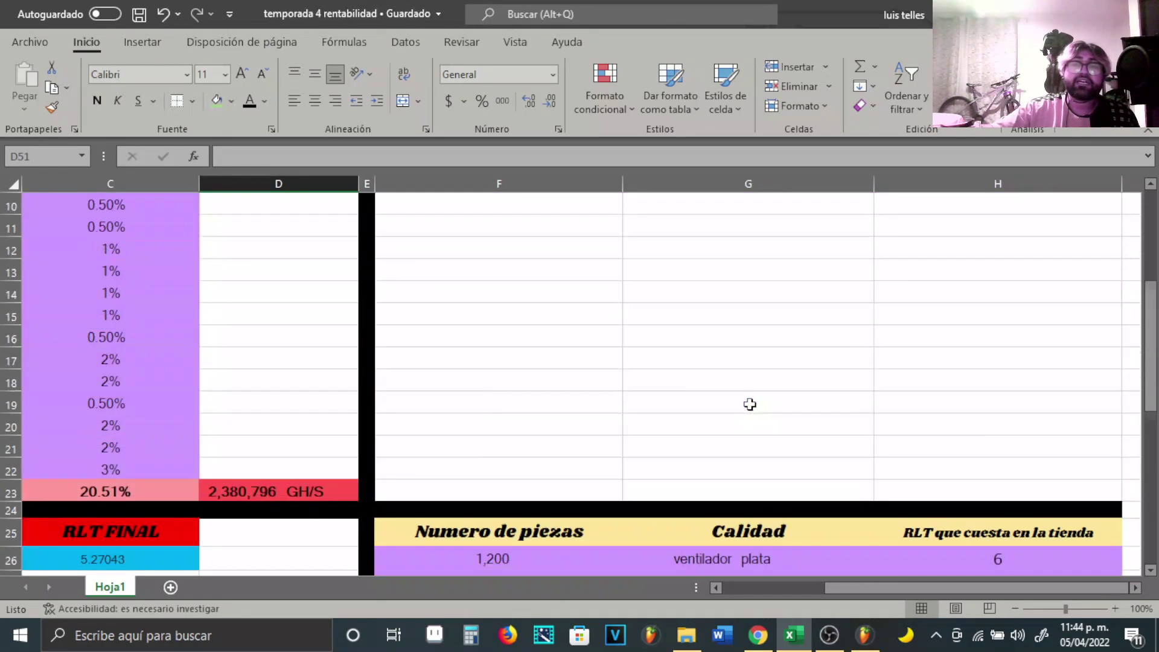
{"action": "left_click_drag", "start_coordinate": [879, 582], "coordinate": [776, 582]}
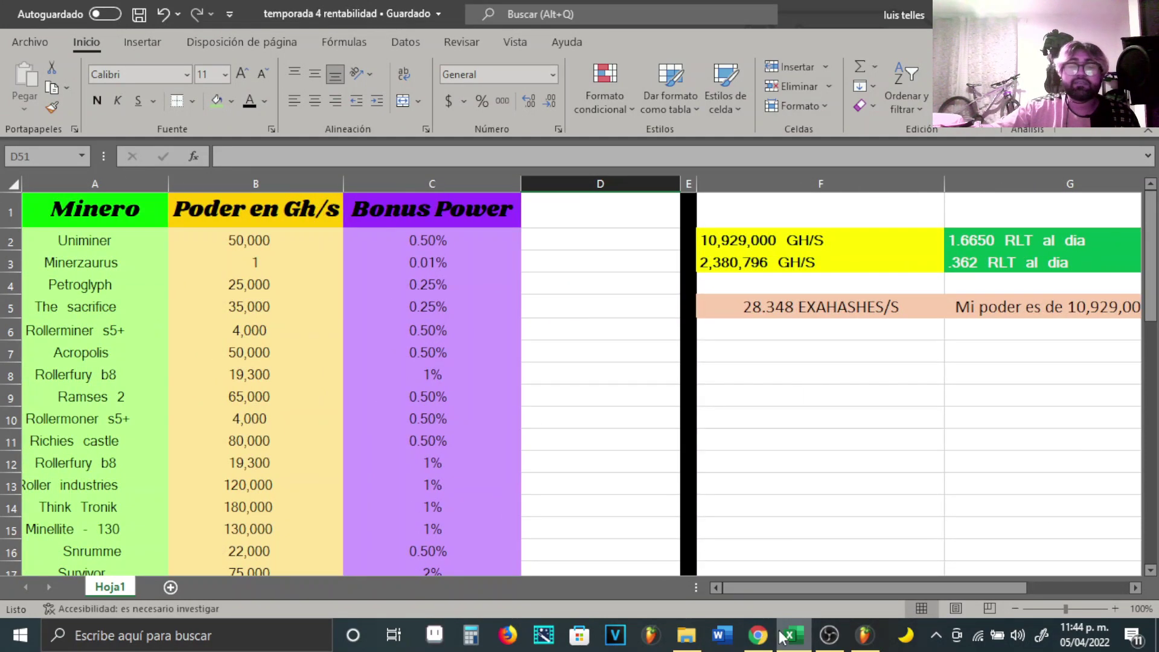
Switch to RollerCoin in Chrome and look through the storage's collection, crafting and parts inventory.
{"action": "mouse_move", "coordinate": [780, 637]}
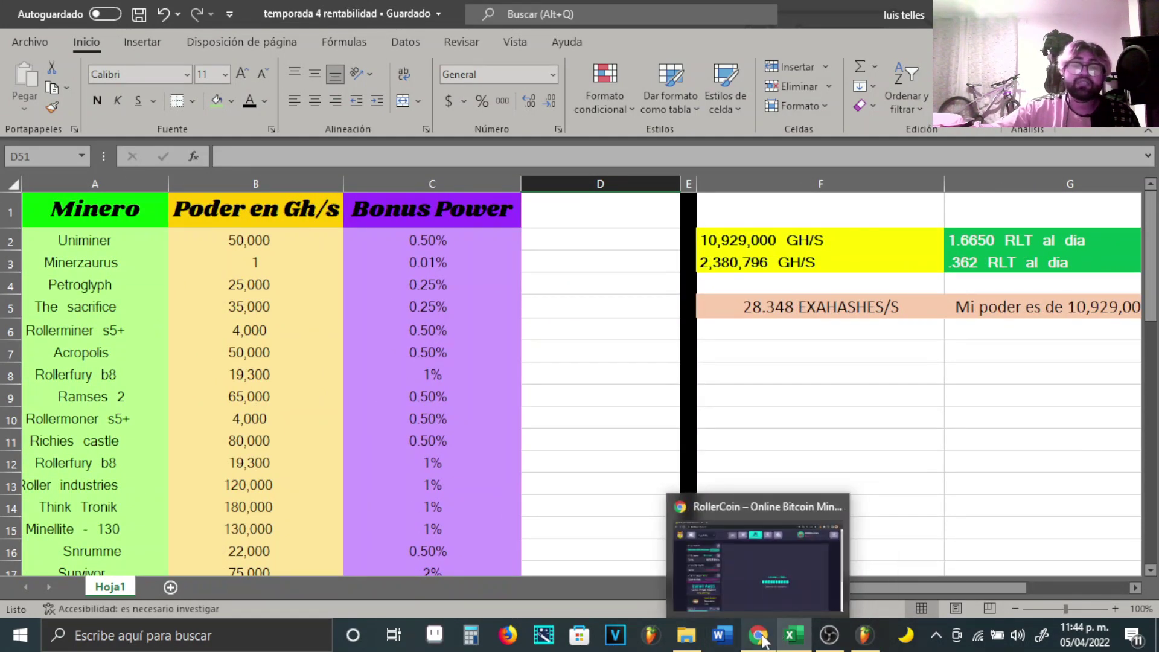
{"action": "left_click", "coordinate": [757, 635]}
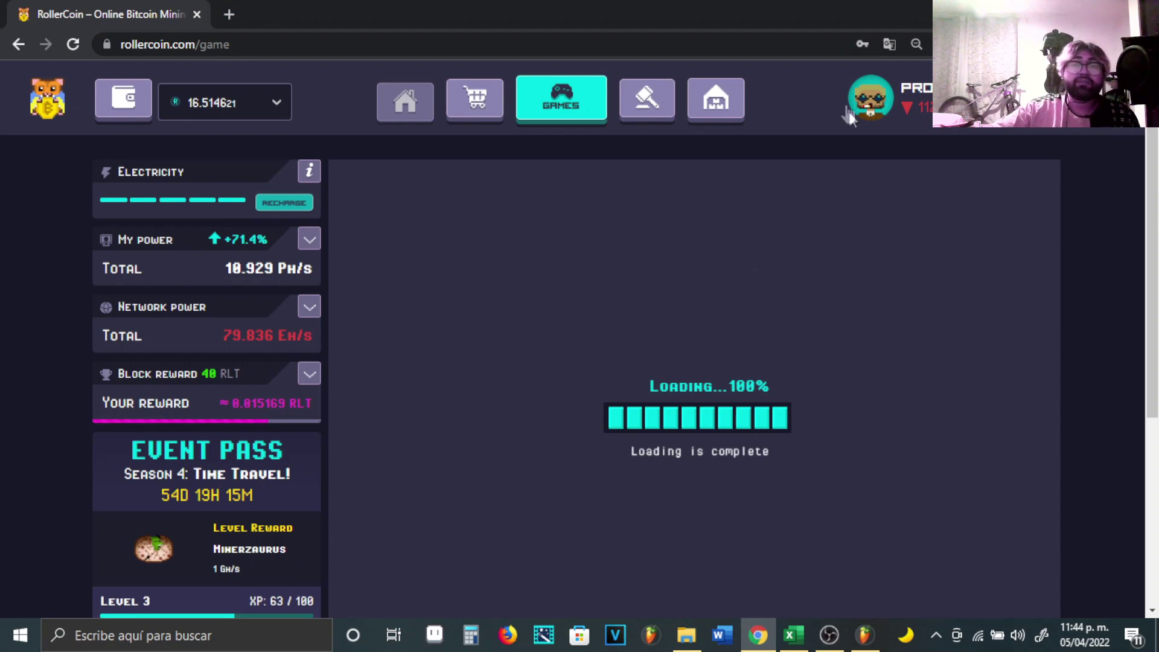
{"action": "left_click", "coordinate": [714, 118]}
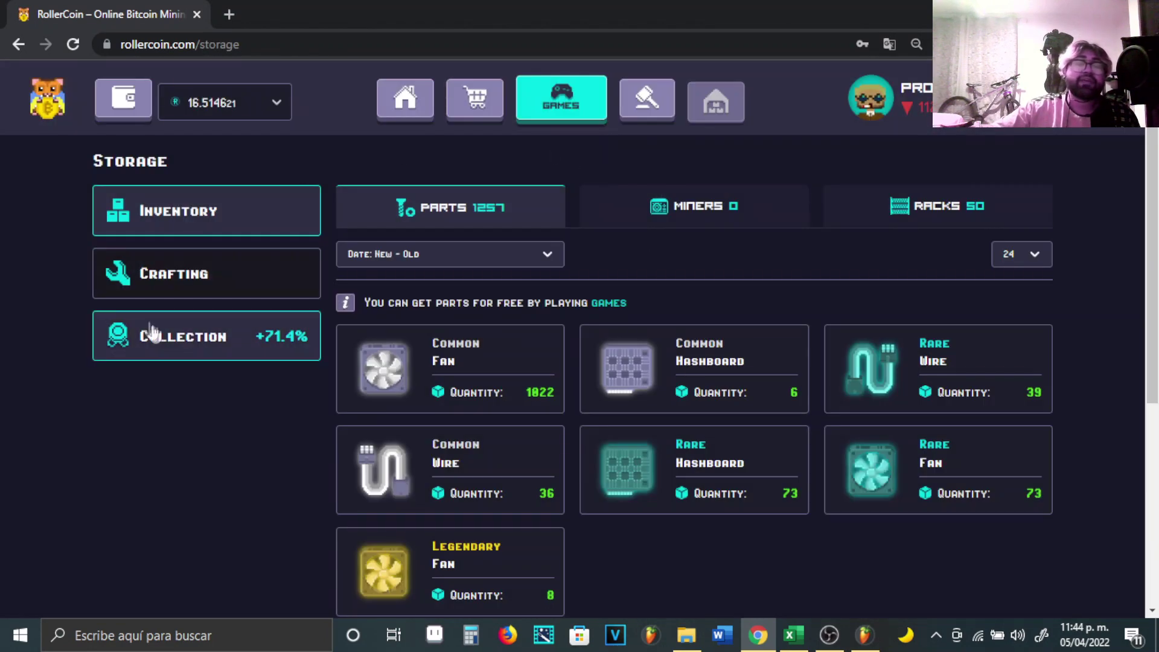
{"action": "left_click", "coordinate": [173, 339]}
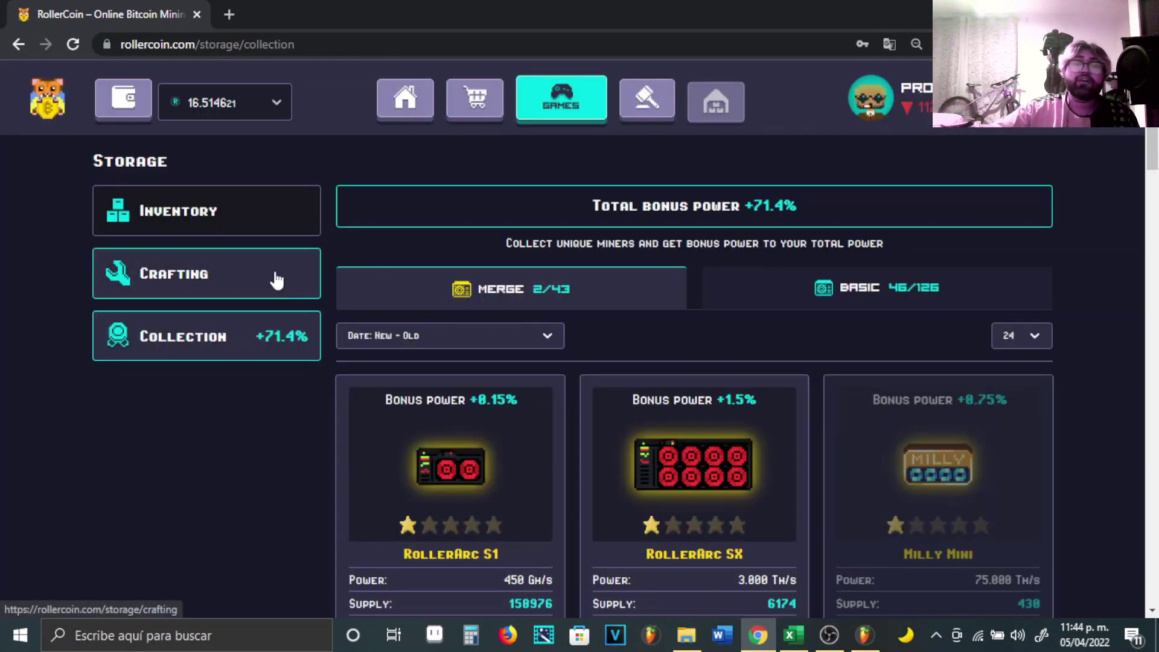
{"action": "left_click", "coordinate": [276, 279]}
{"action": "left_click", "coordinate": [229, 224]}
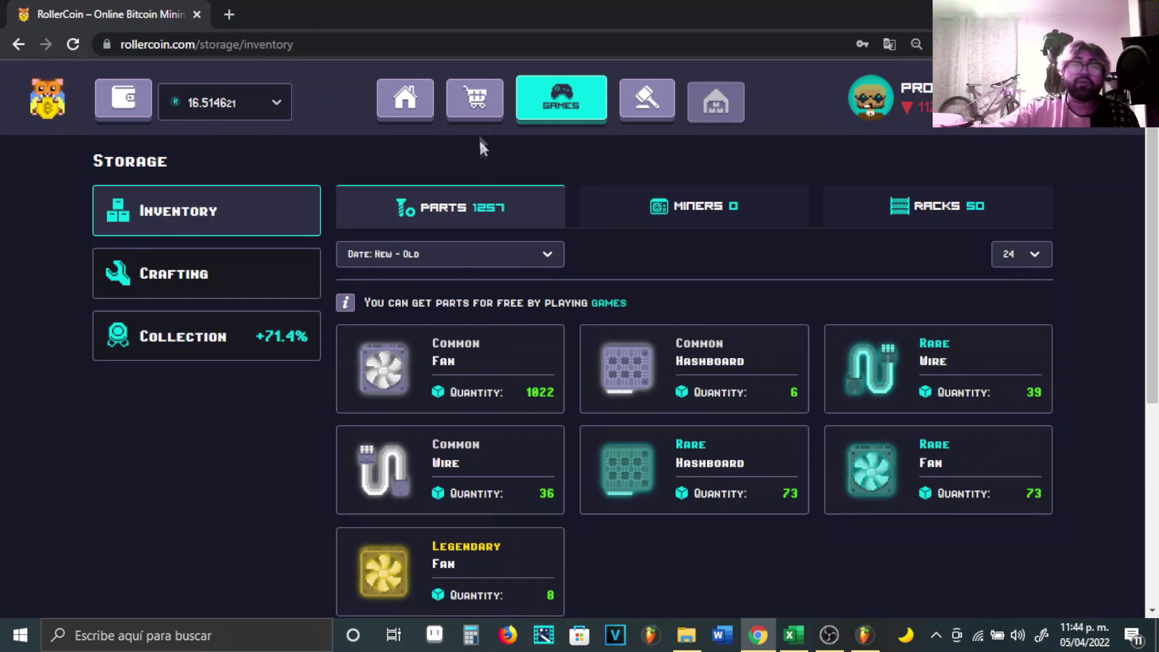
View the weekly offer miners in the RollerCoin store and return to the game's home page.
{"action": "left_click", "coordinate": [487, 116]}
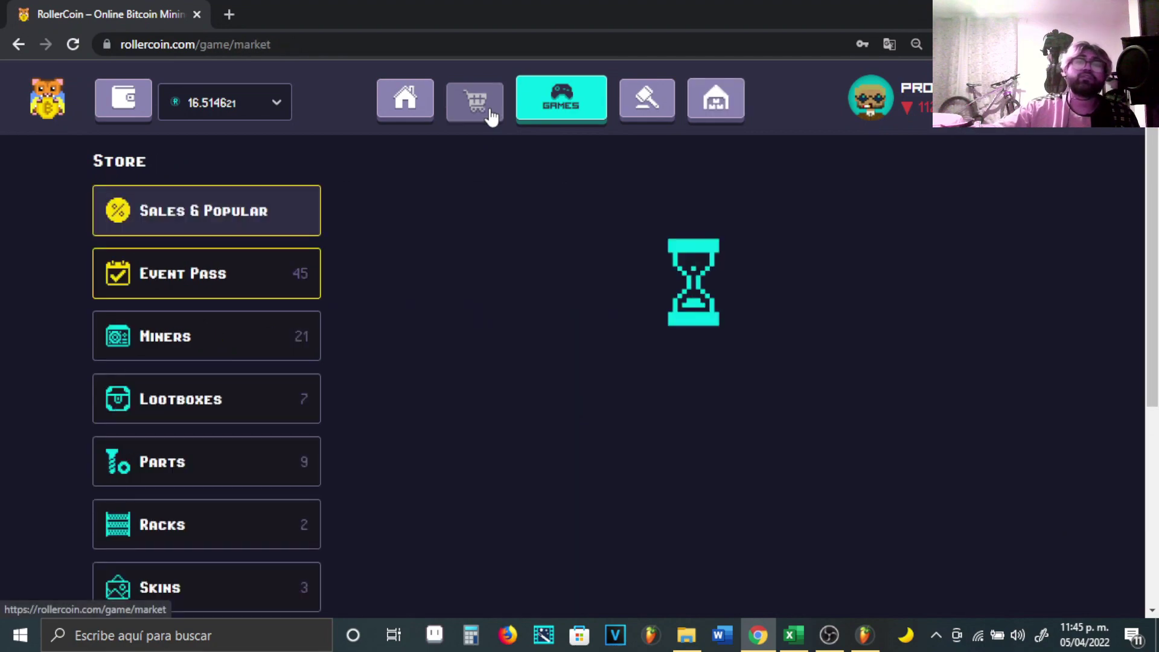
{"action": "scroll", "coordinate": [755, 380], "scroll_direction": "down", "scroll_amount": 4}
{"action": "scroll", "coordinate": [664, 302], "scroll_direction": "up", "scroll_amount": 4}
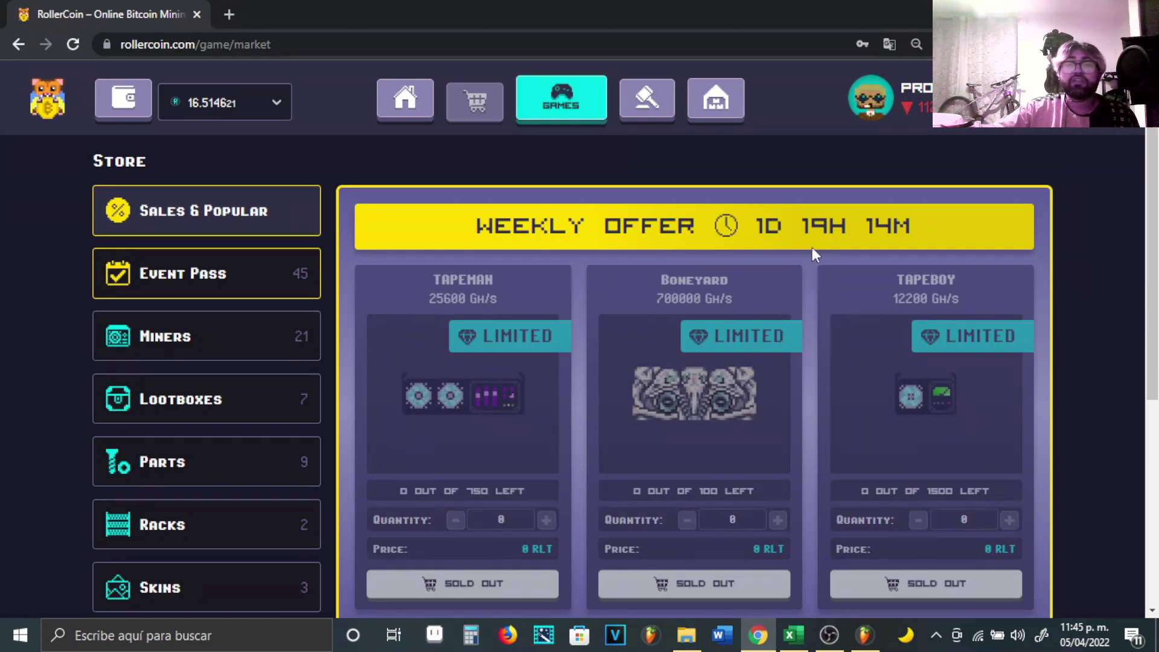
{"action": "scroll", "coordinate": [614, 356], "scroll_direction": "down", "scroll_amount": 3}
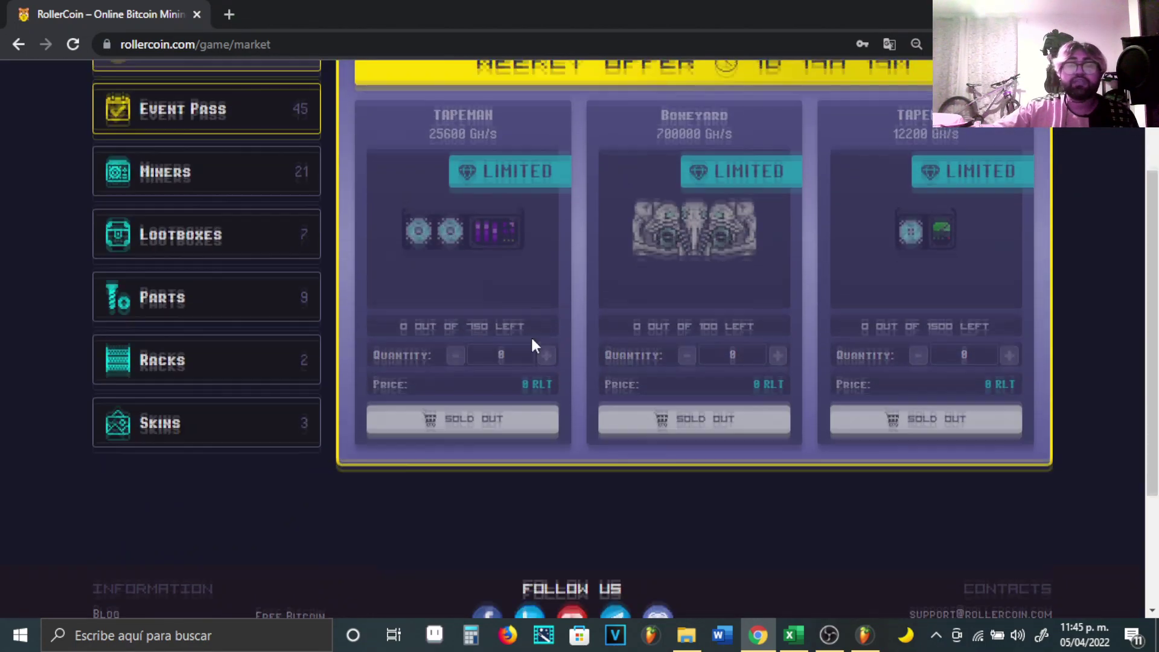
{"action": "scroll", "coordinate": [531, 338], "scroll_direction": "up", "scroll_amount": 3}
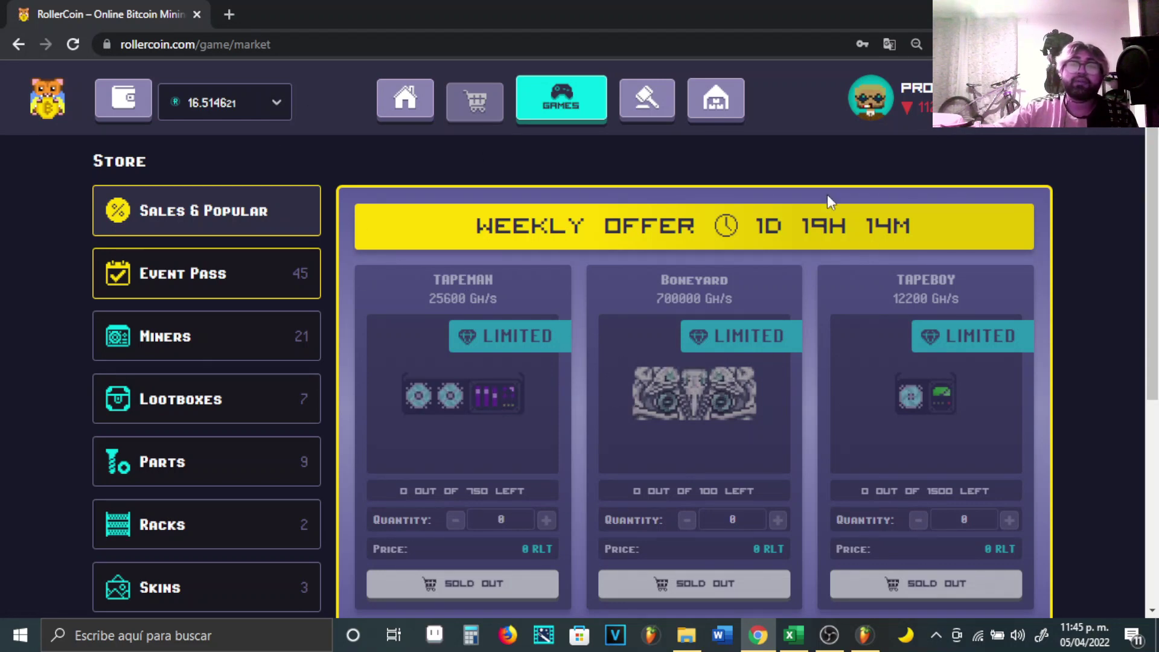
{"action": "left_click", "coordinate": [406, 111]}
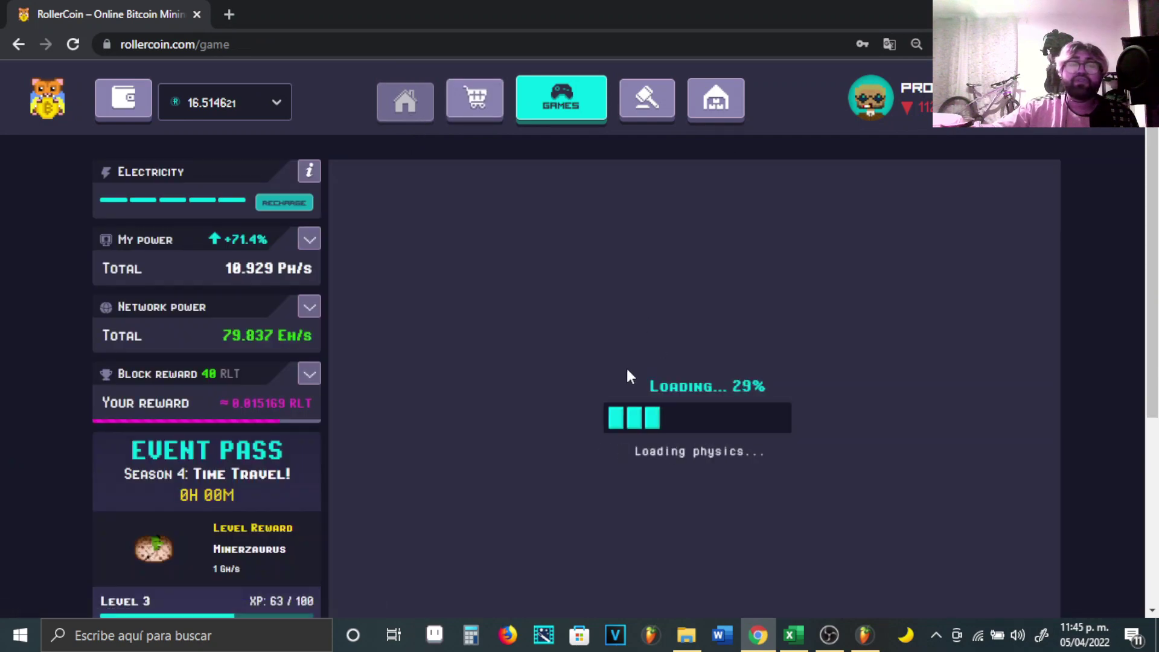
Return to the Excel spreadsheet and review the temporary power, parts cost, final RLT total and payback tables.
{"action": "left_click", "coordinate": [793, 635]}
{"action": "scroll", "coordinate": [743, 404], "scroll_direction": "down", "scroll_amount": 4}
{"action": "scroll", "coordinate": [744, 403], "scroll_direction": "down", "scroll_amount": 11}
{"action": "scroll", "coordinate": [732, 417], "scroll_direction": "up", "scroll_amount": 3}
{"action": "scroll", "coordinate": [1077, 466], "scroll_direction": "up", "scroll_amount": 4}
{"action": "left_click_drag", "start_coordinate": [1150, 450], "coordinate": [1150, 290]}
{"action": "scroll", "coordinate": [1150, 289], "scroll_direction": "down", "scroll_amount": 8}
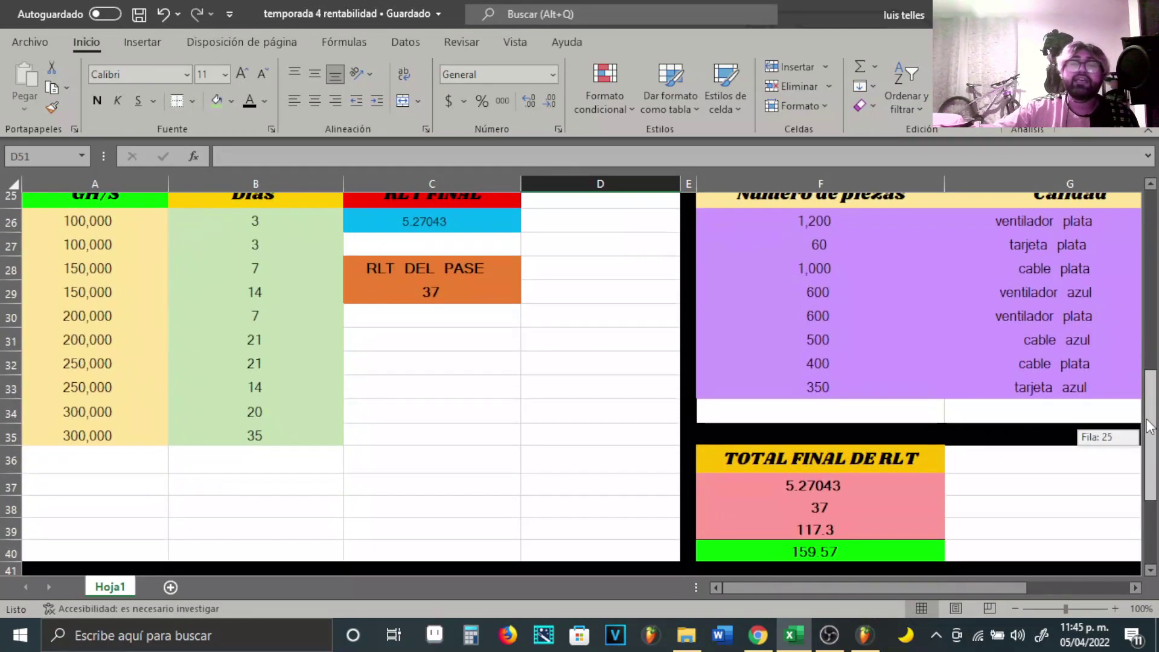
{"action": "scroll", "coordinate": [872, 586], "scroll_direction": "right", "scroll_amount": 2}
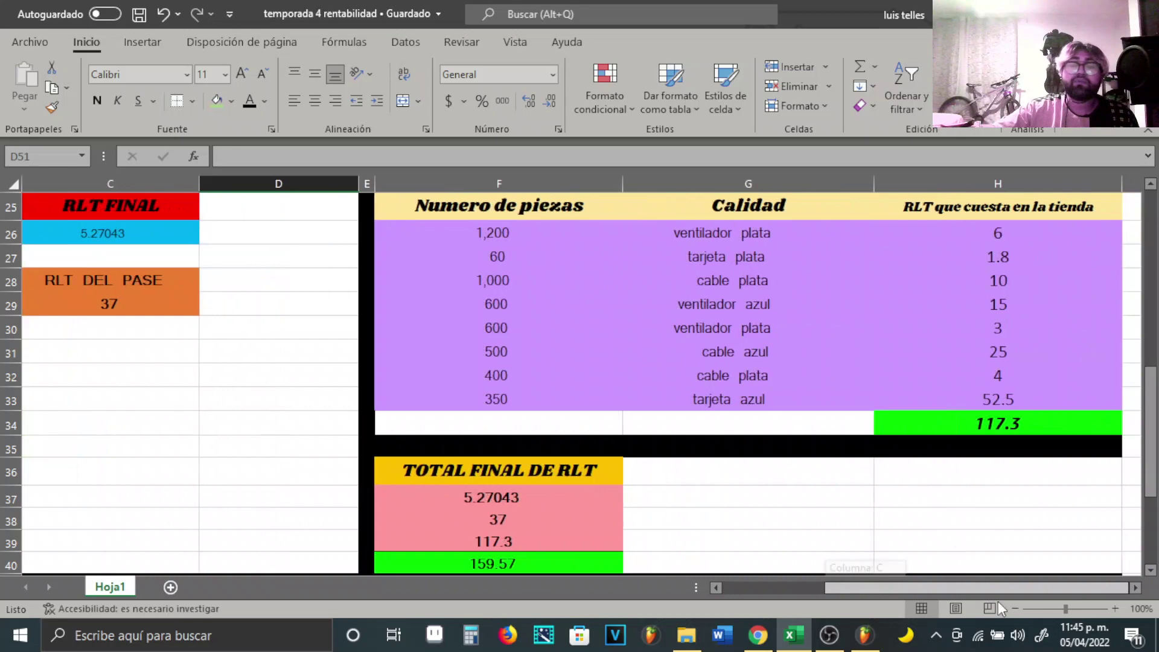
{"action": "scroll", "coordinate": [809, 359], "scroll_direction": "down", "scroll_amount": 4}
{"action": "scroll", "coordinate": [889, 569], "scroll_direction": "left", "scroll_amount": 2}
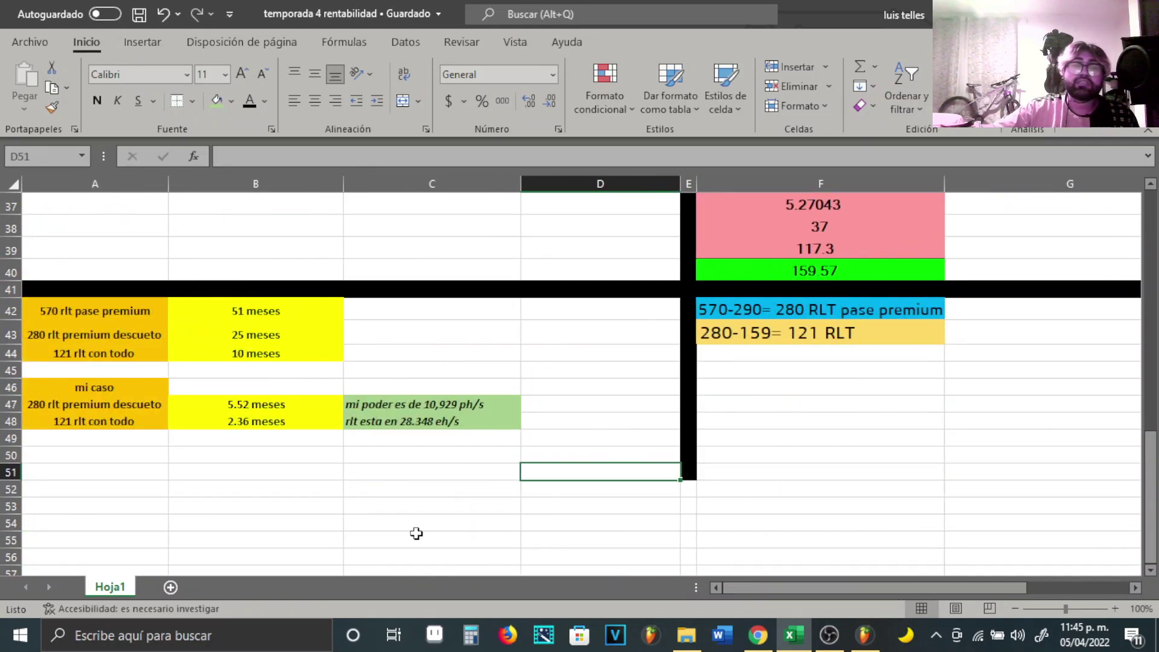
{"action": "left_click_drag", "start_coordinate": [70, 471], "coordinate": [815, 477]}
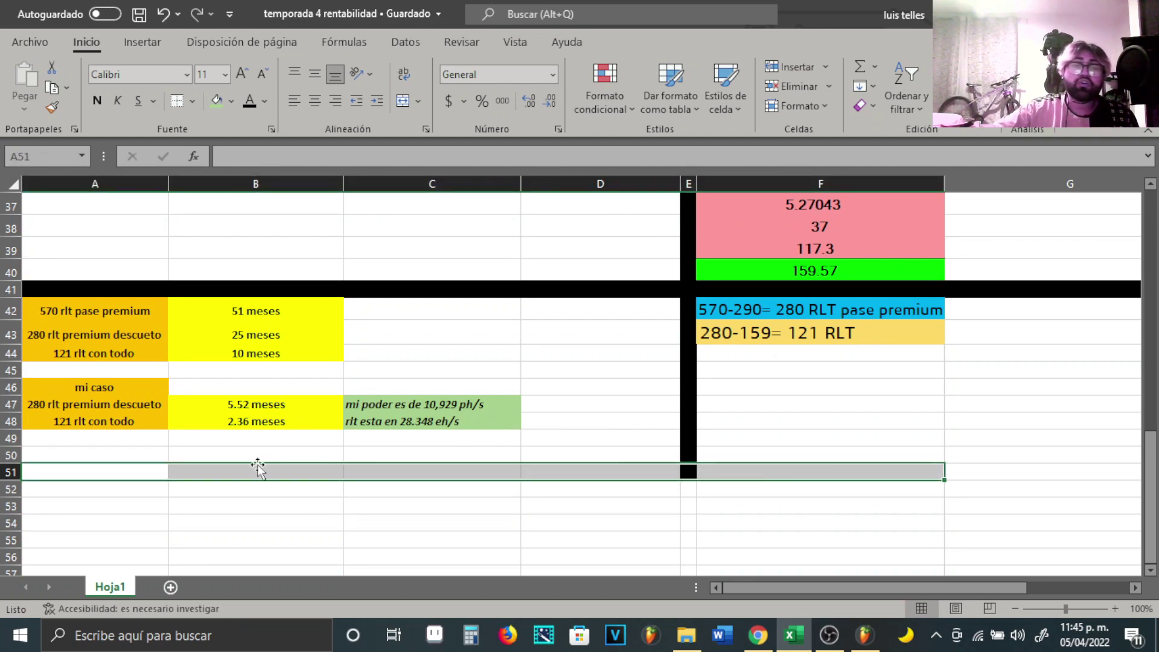
{"action": "left_click", "coordinate": [145, 470]}
{"action": "left_click", "coordinate": [181, 471]}
{"action": "left_click", "coordinate": [411, 470]}
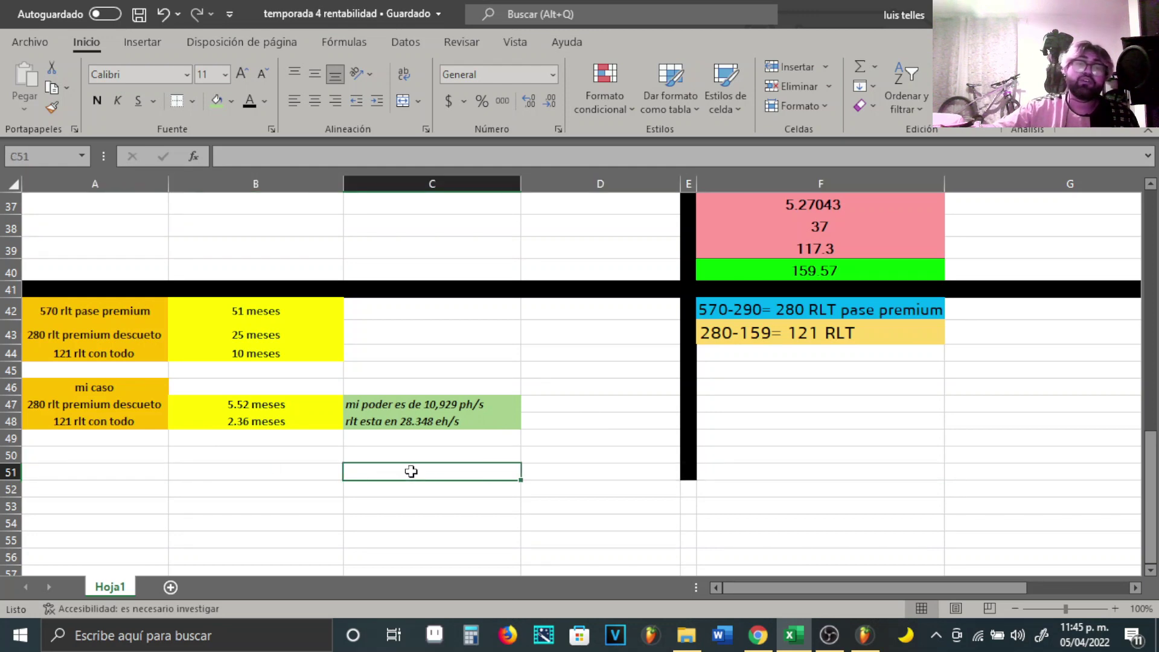
{"action": "left_click", "coordinate": [738, 474]}
{"action": "left_click_drag", "start_coordinate": [848, 581], "coordinate": [927, 587]}
{"action": "left_click", "coordinate": [764, 478]}
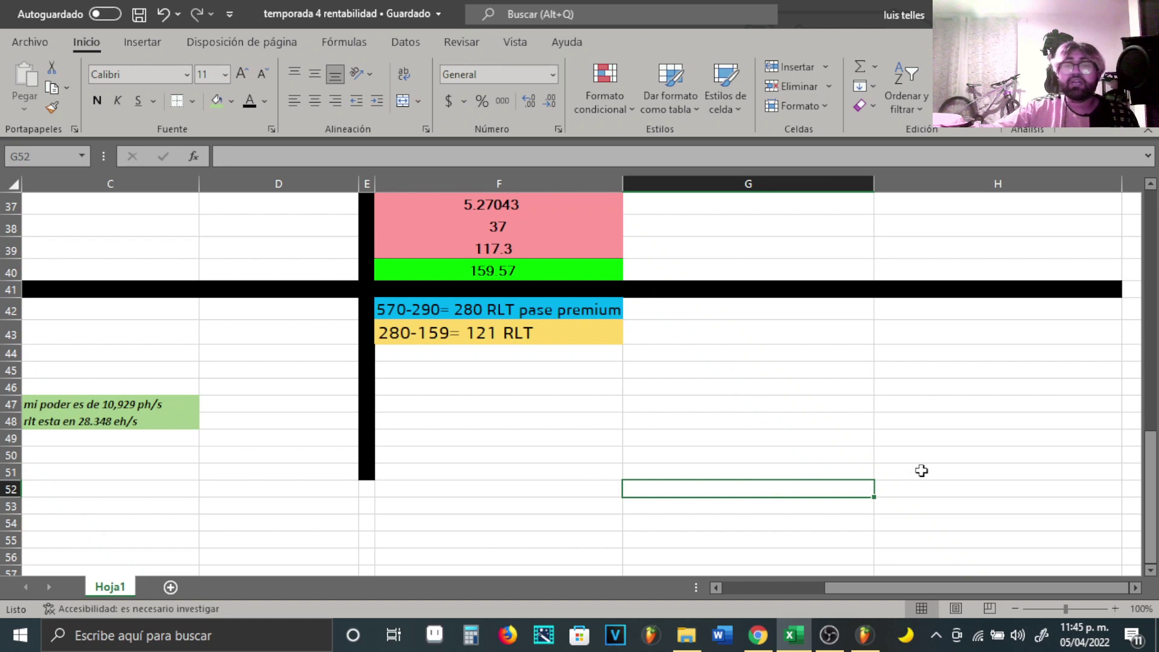
{"action": "left_click", "coordinate": [922, 471]}
{"action": "left_click_drag", "start_coordinate": [501, 473], "coordinate": [879, 477]}
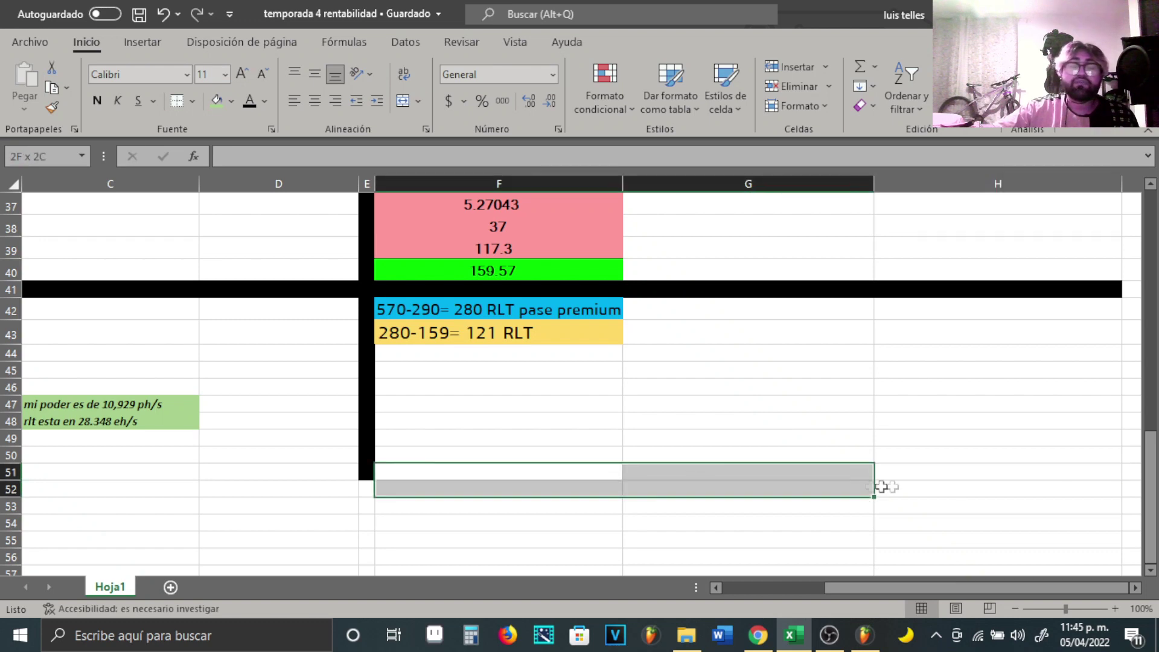
{"action": "left_click_drag", "start_coordinate": [896, 588], "coordinate": [791, 588]}
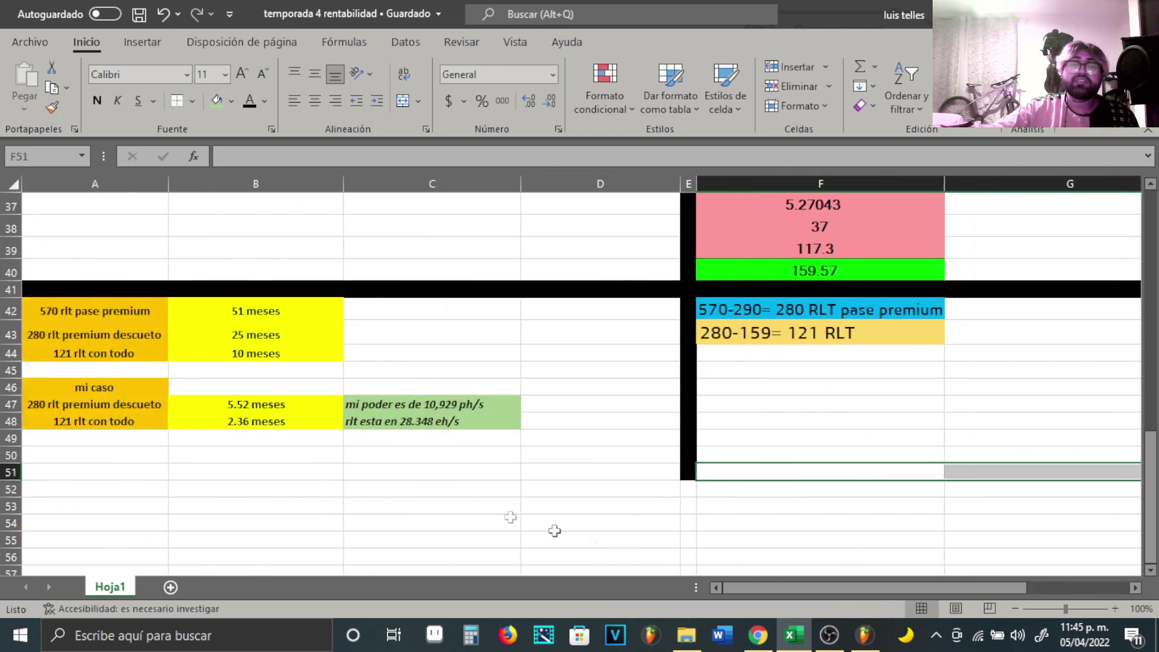
{"action": "left_click_drag", "start_coordinate": [57, 453], "coordinate": [651, 457]}
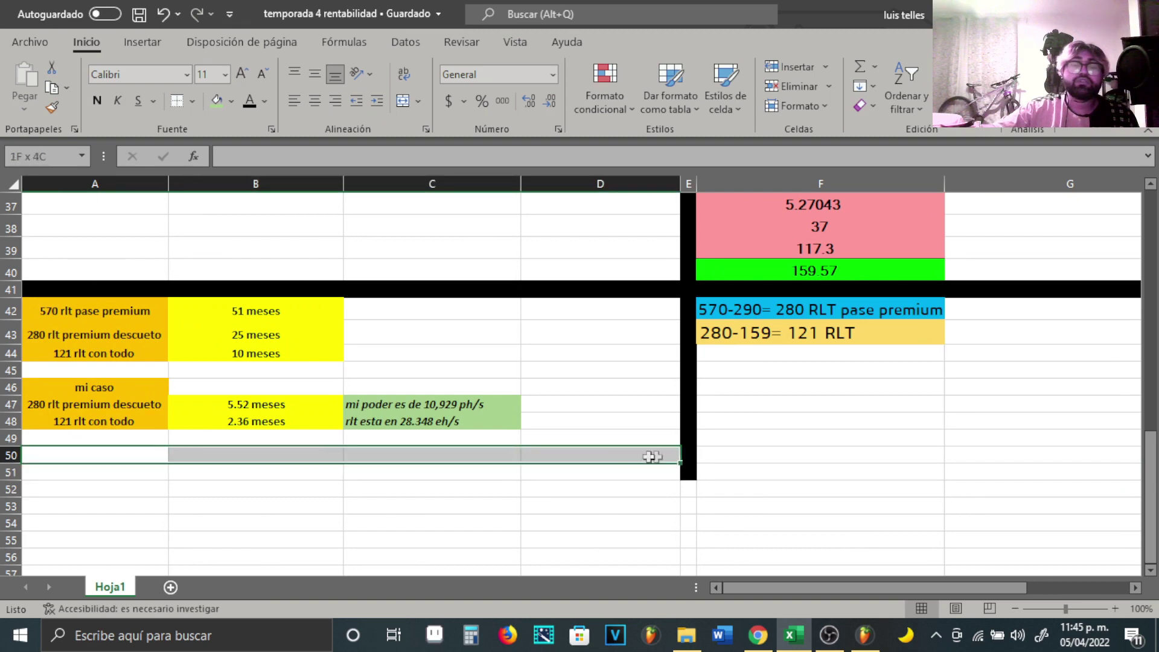
{"action": "left_click_drag", "start_coordinate": [72, 473], "coordinate": [821, 473]}
Look over the sheet once more between the payback months, the premium pass calculations and the miner power table.
{"action": "scroll", "coordinate": [604, 268], "scroll_direction": "down", "scroll_amount": 3}
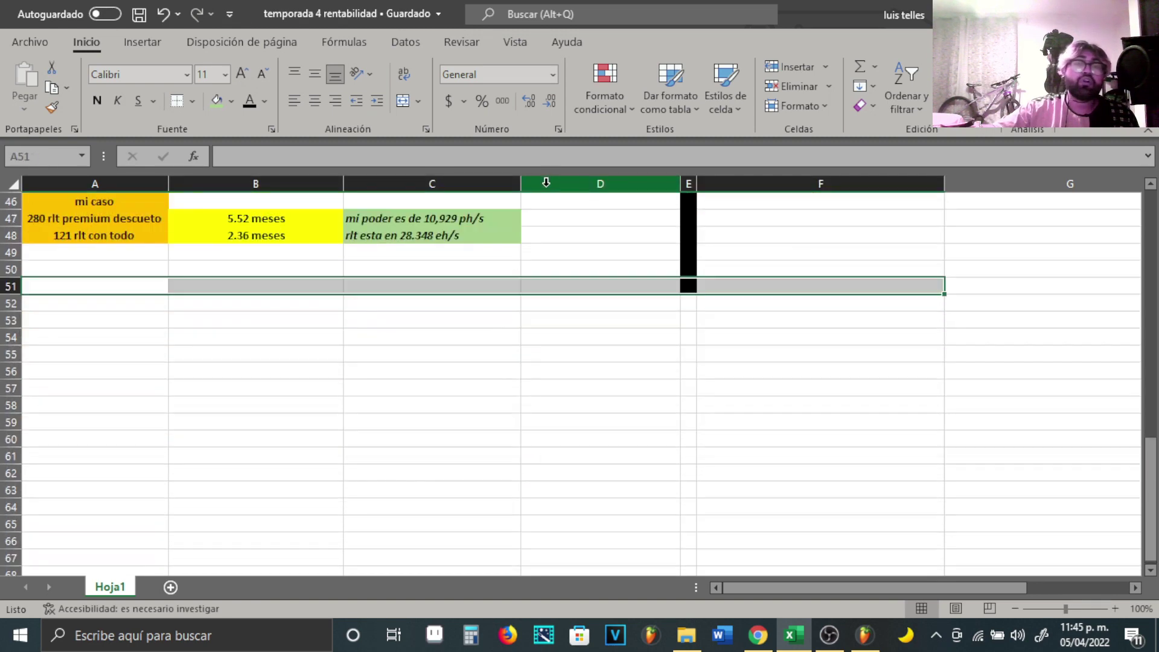
{"action": "scroll", "coordinate": [528, 266], "scroll_direction": "up", "scroll_amount": 9}
{"action": "scroll", "coordinate": [506, 231], "scroll_direction": "up", "scroll_amount": 6}
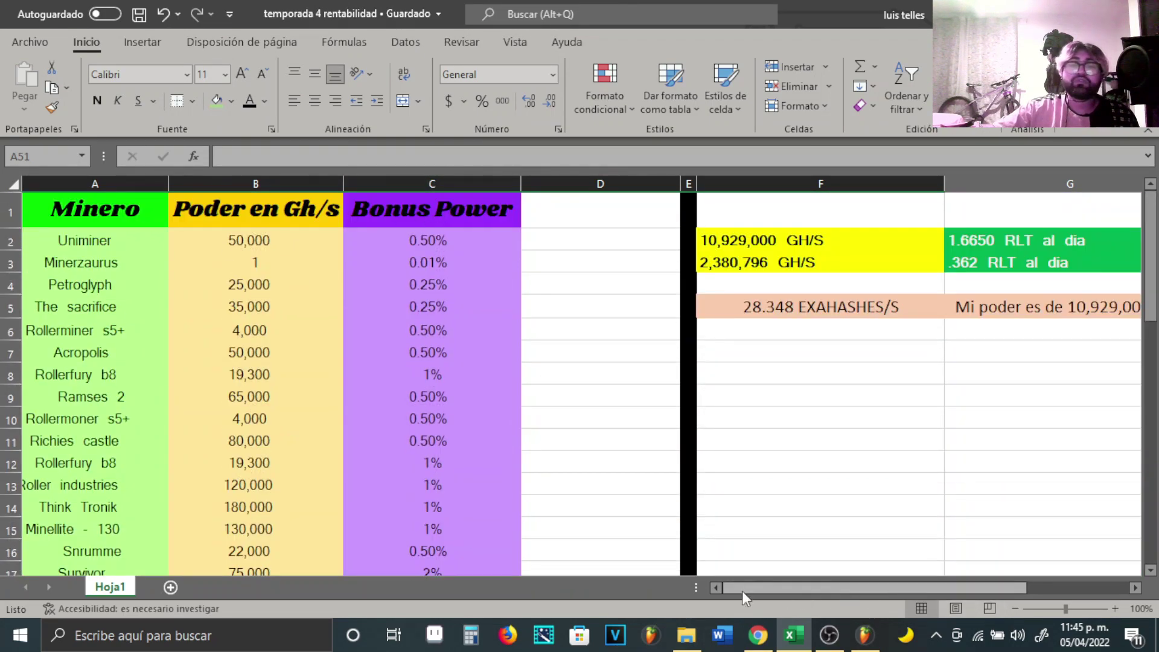
{"action": "scroll", "coordinate": [715, 392], "scroll_direction": "down", "scroll_amount": 7}
{"action": "scroll", "coordinate": [715, 395], "scroll_direction": "down", "scroll_amount": 5}
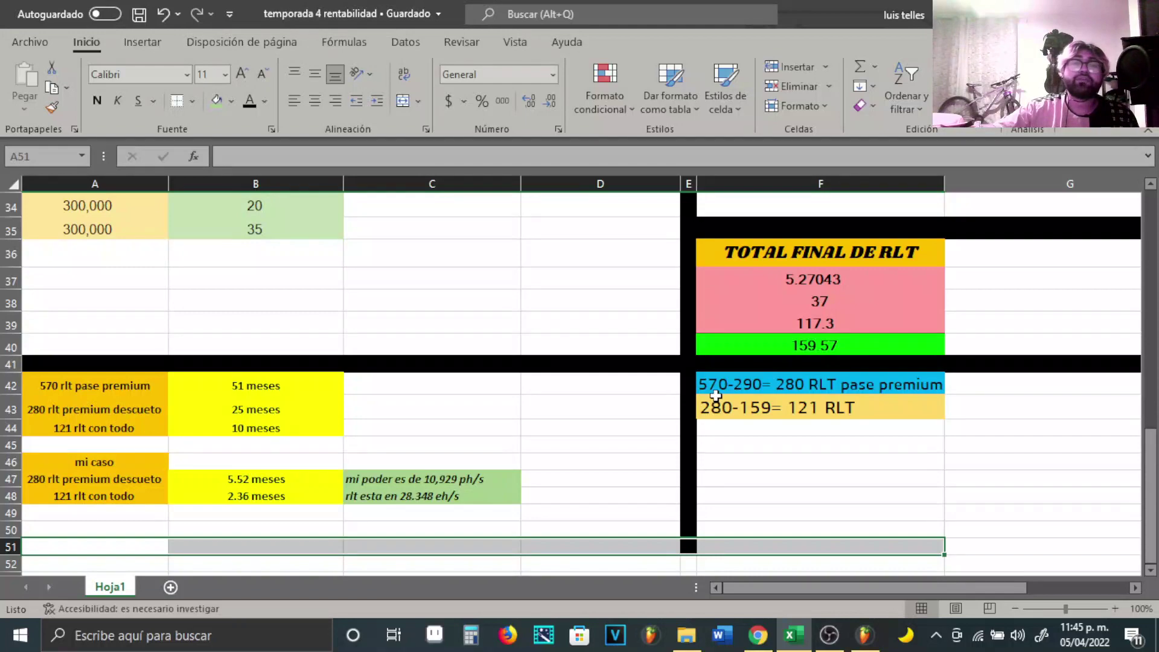
{"action": "scroll", "coordinate": [722, 399], "scroll_direction": "up", "scroll_amount": 8}
{"action": "scroll", "coordinate": [723, 402], "scroll_direction": "up", "scroll_amount": 4}
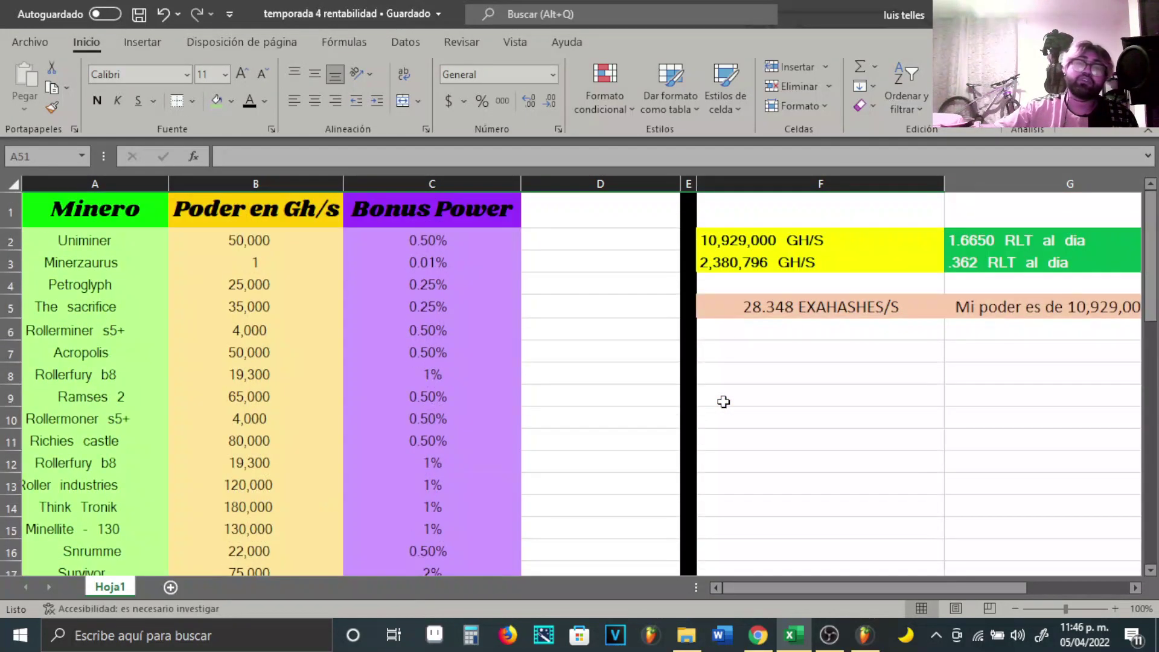